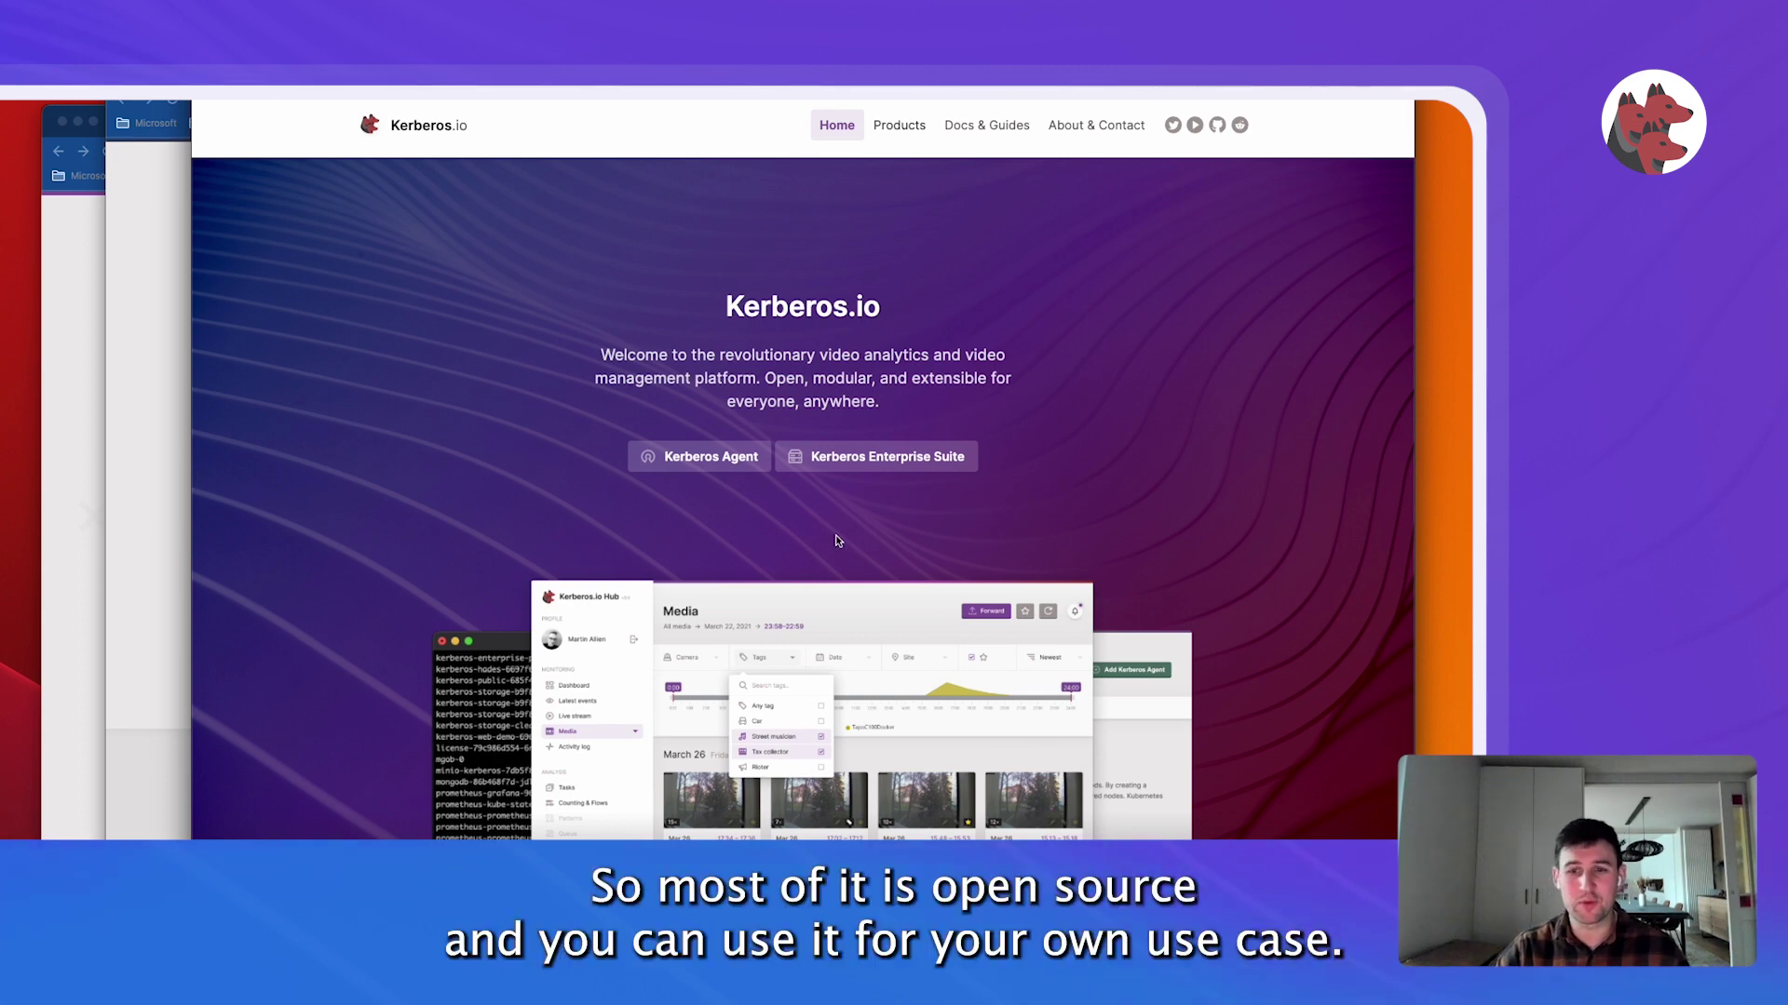
Scroll the Kerberos.io home page down to the Kerberos Agent, Vault and Hub product cards.
scroll(836, 540, down, 4)
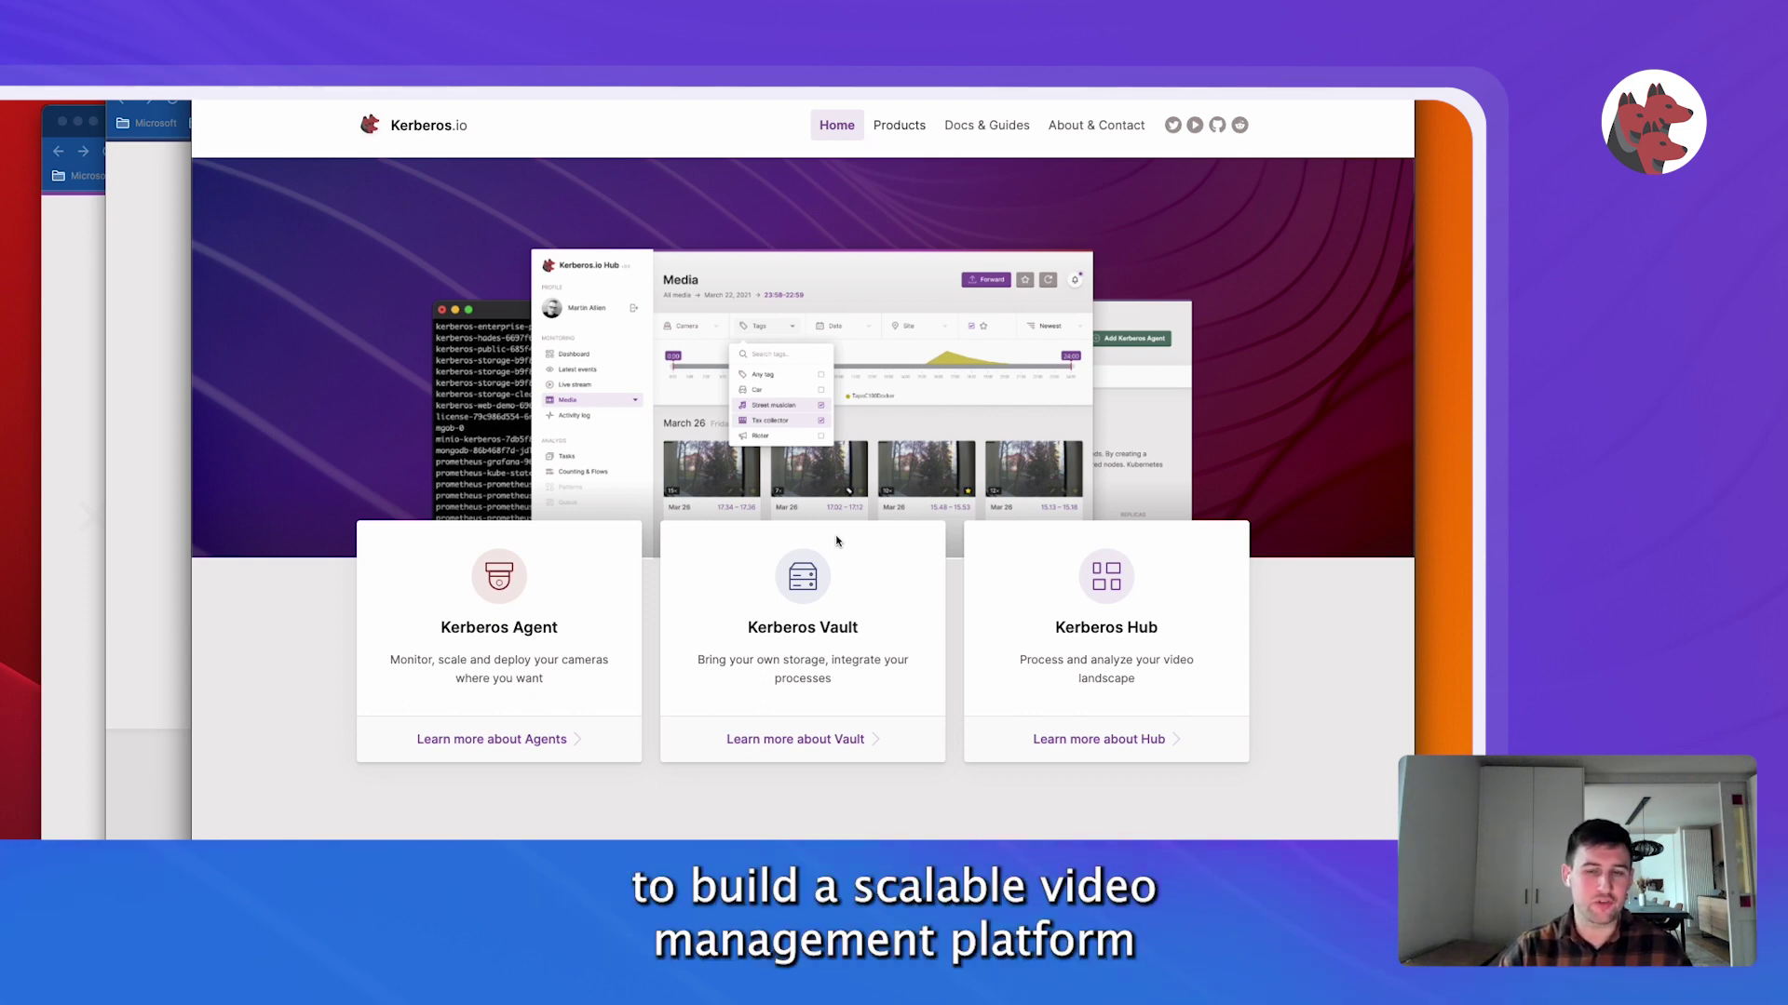
scroll(835, 540, down, 7)
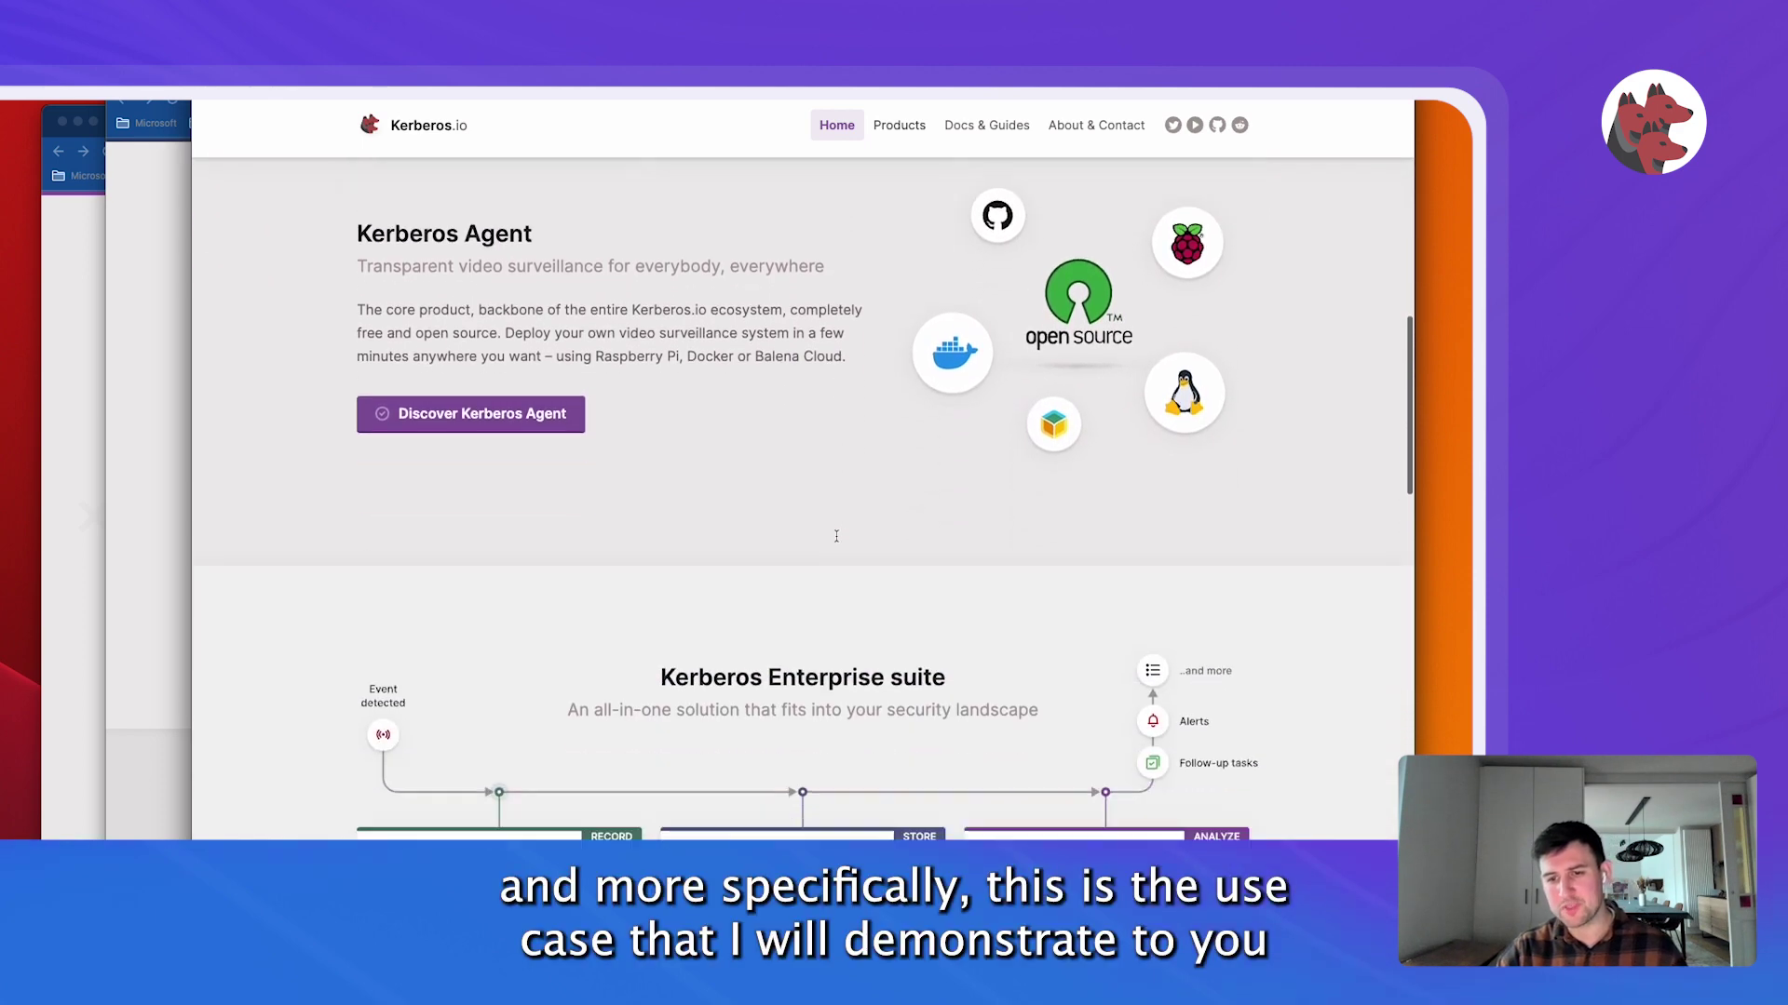
Scroll down to the Kerberos Enterprise suite's Record, Store and Analyze cards, then back up.
scroll(836, 537, down, 5)
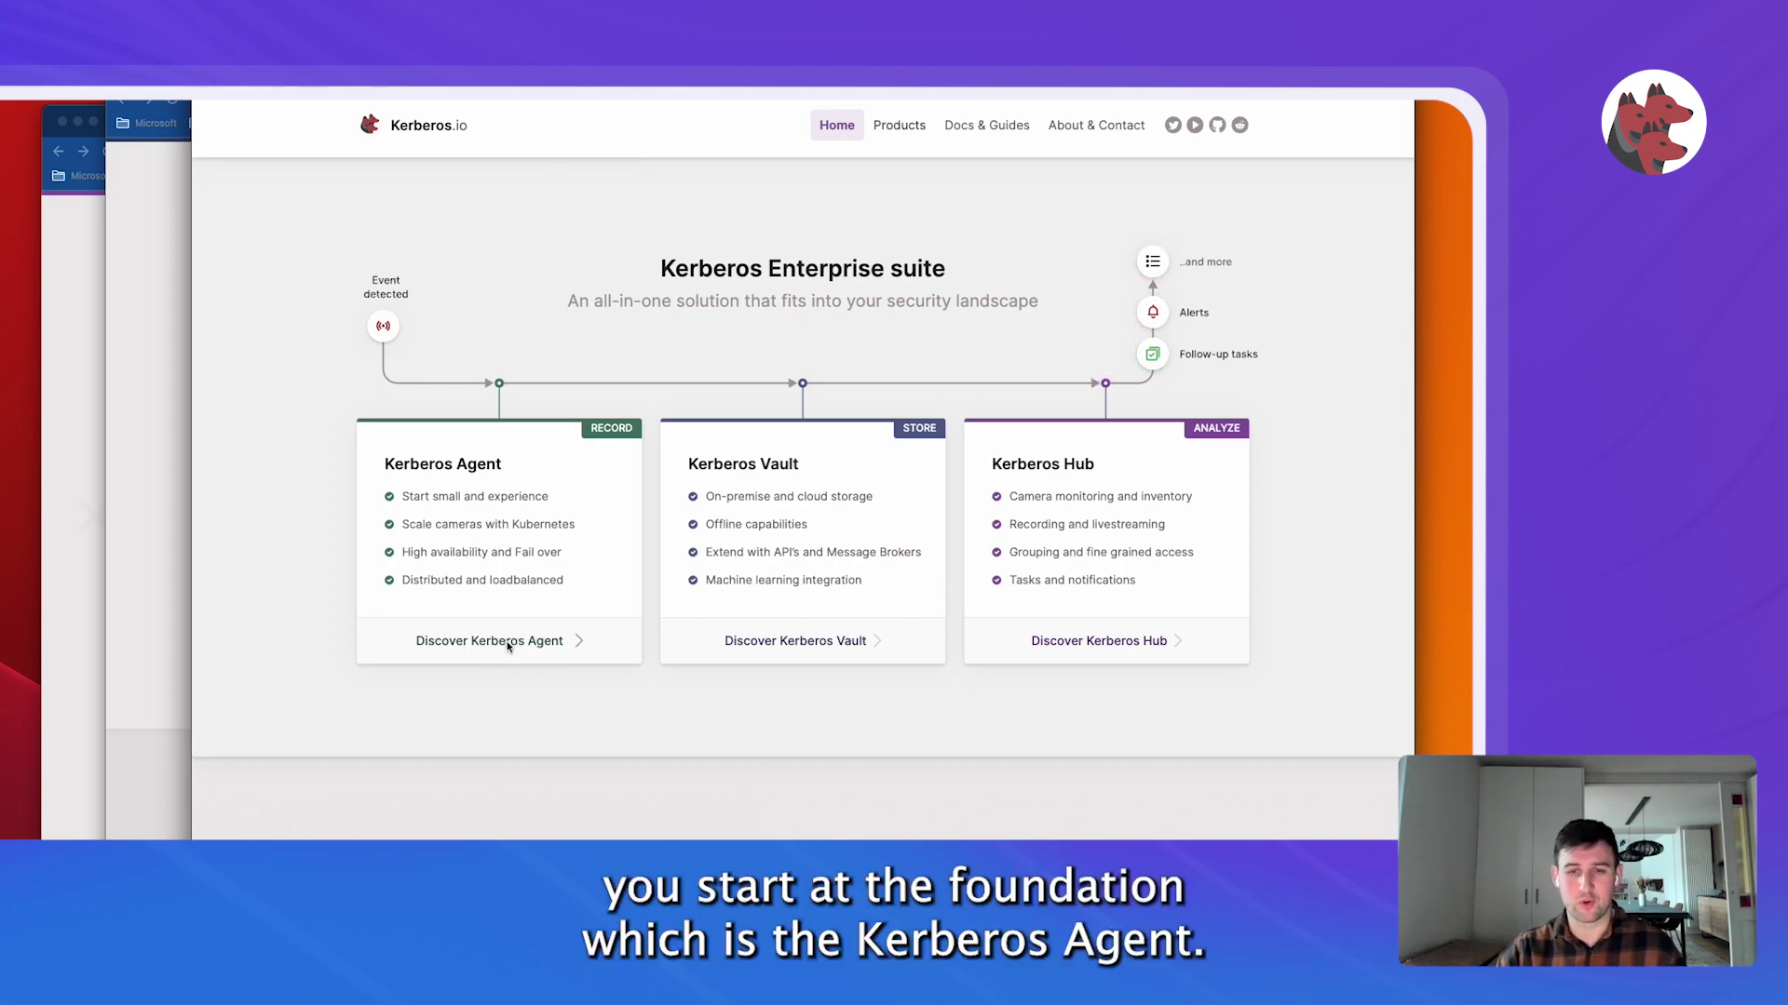
scroll(504, 648, up, 10)
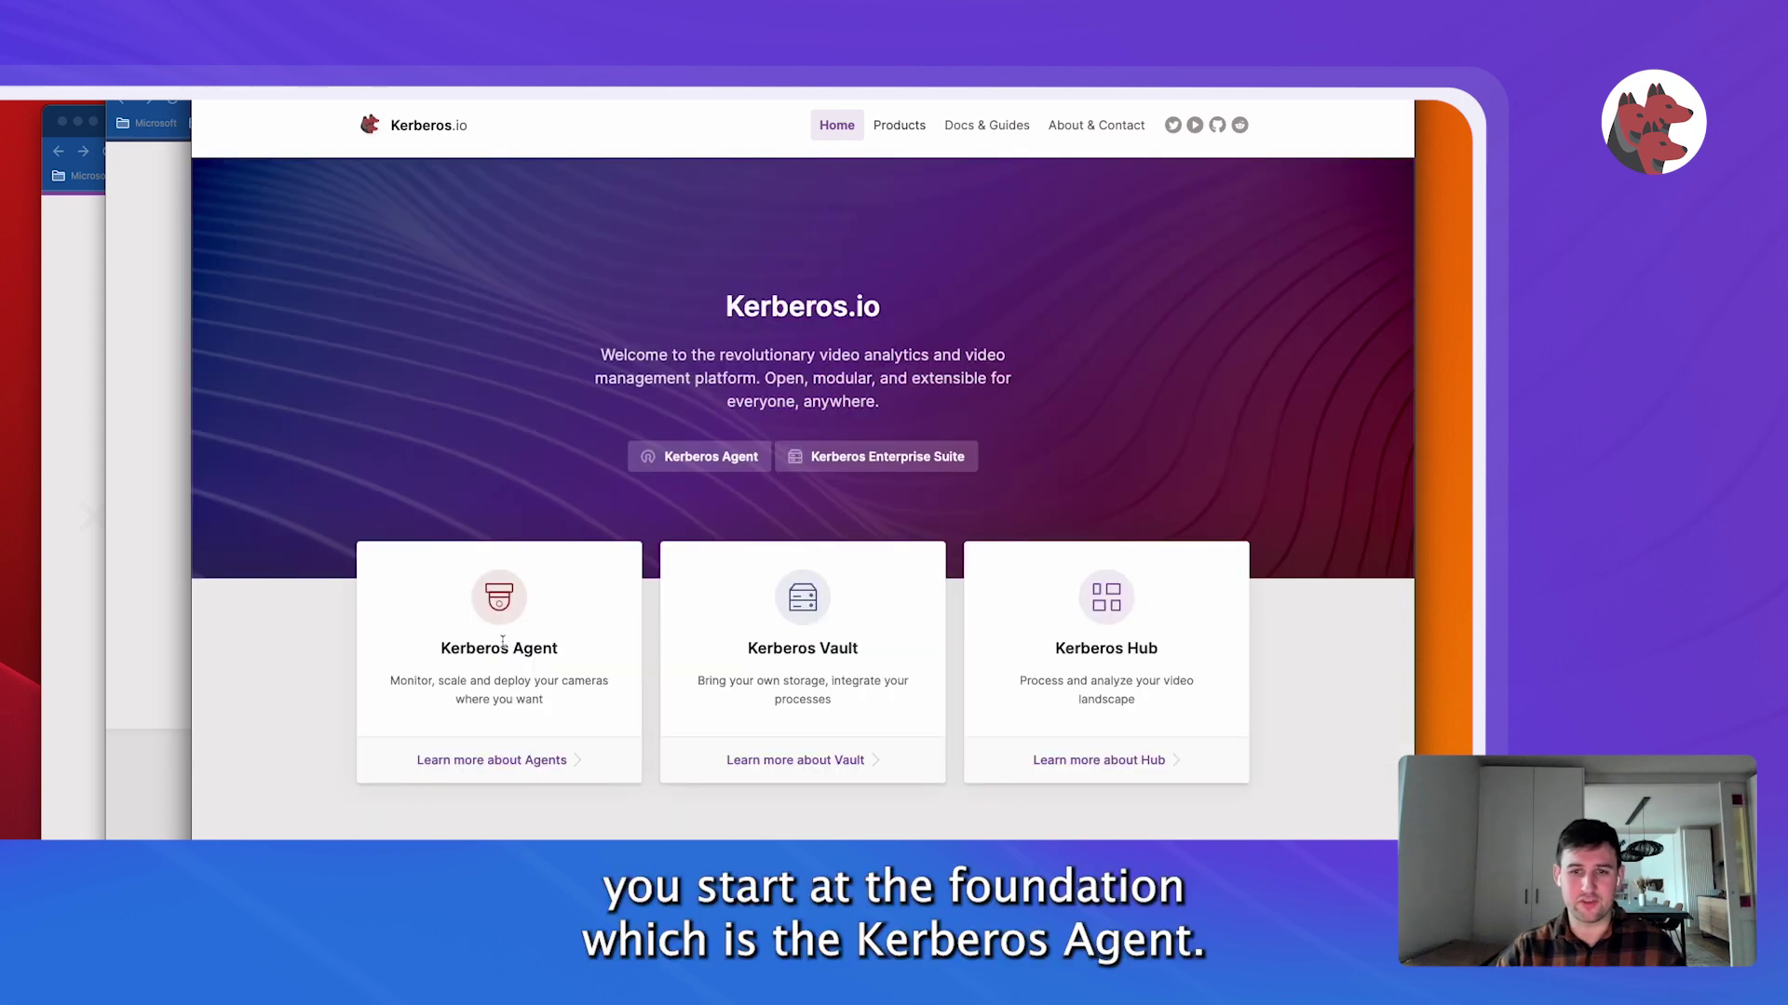
Open the Kerberos Agent GitHub README at its deployment methods, from static binary to OpenShift.
click(684, 455)
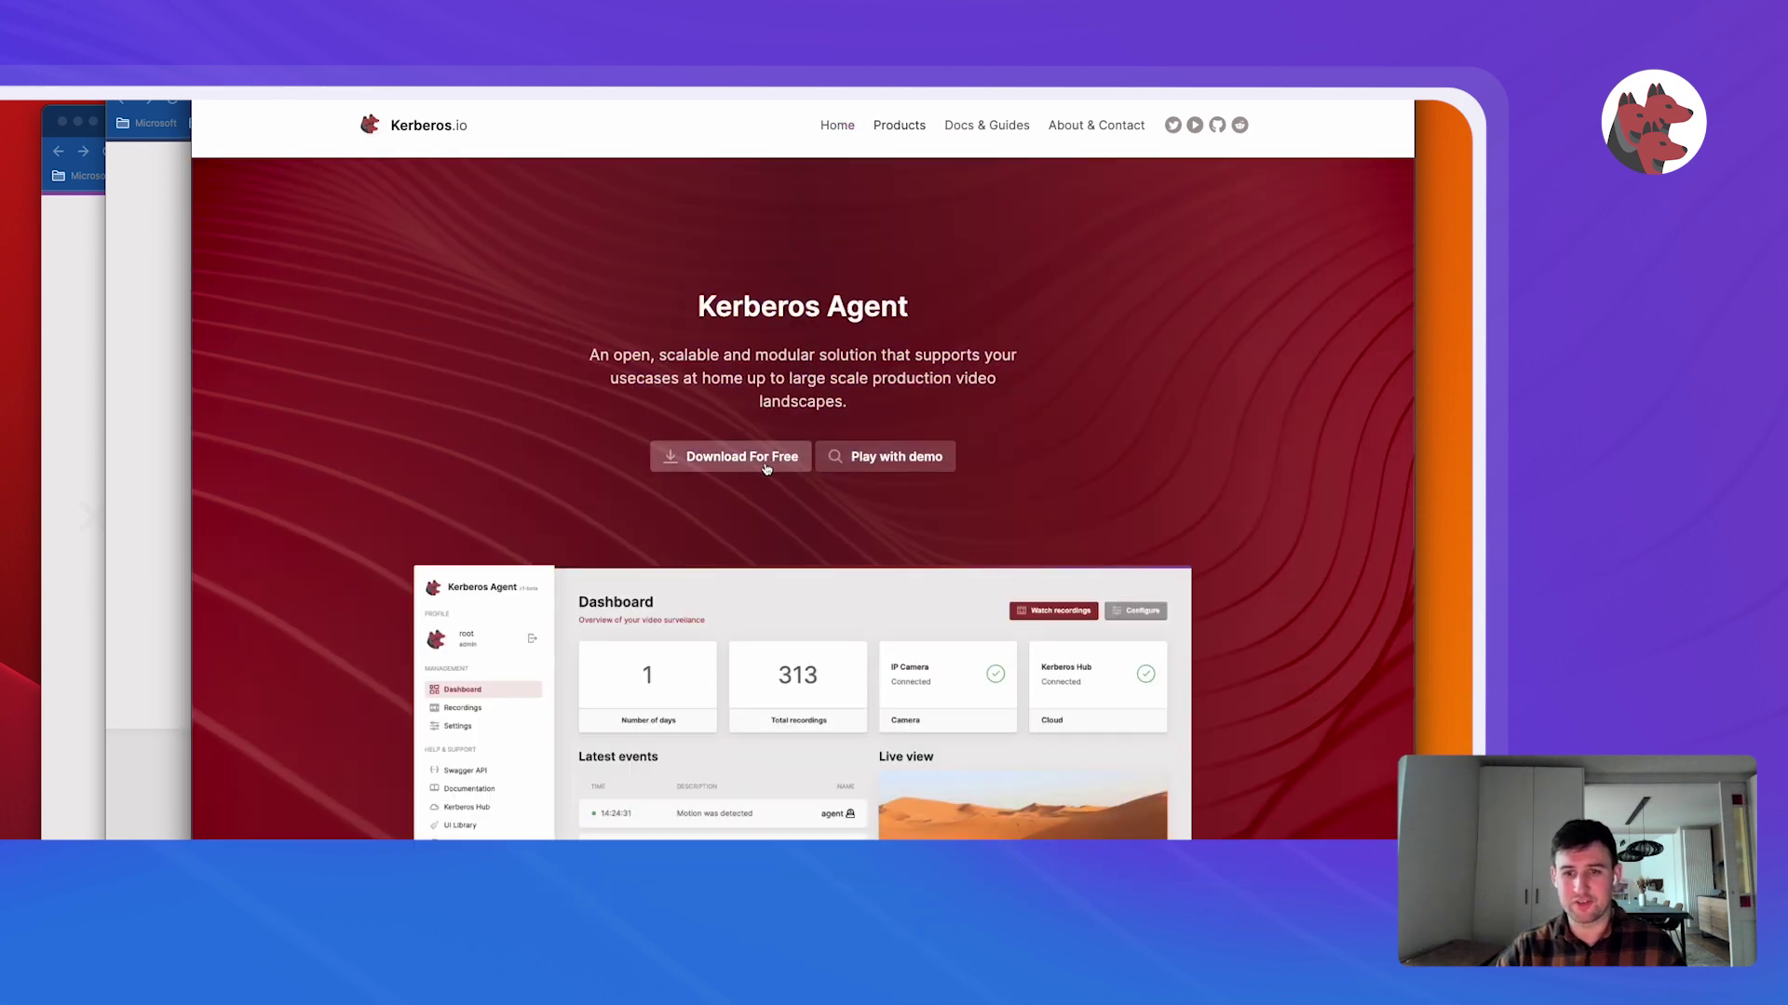
click(735, 458)
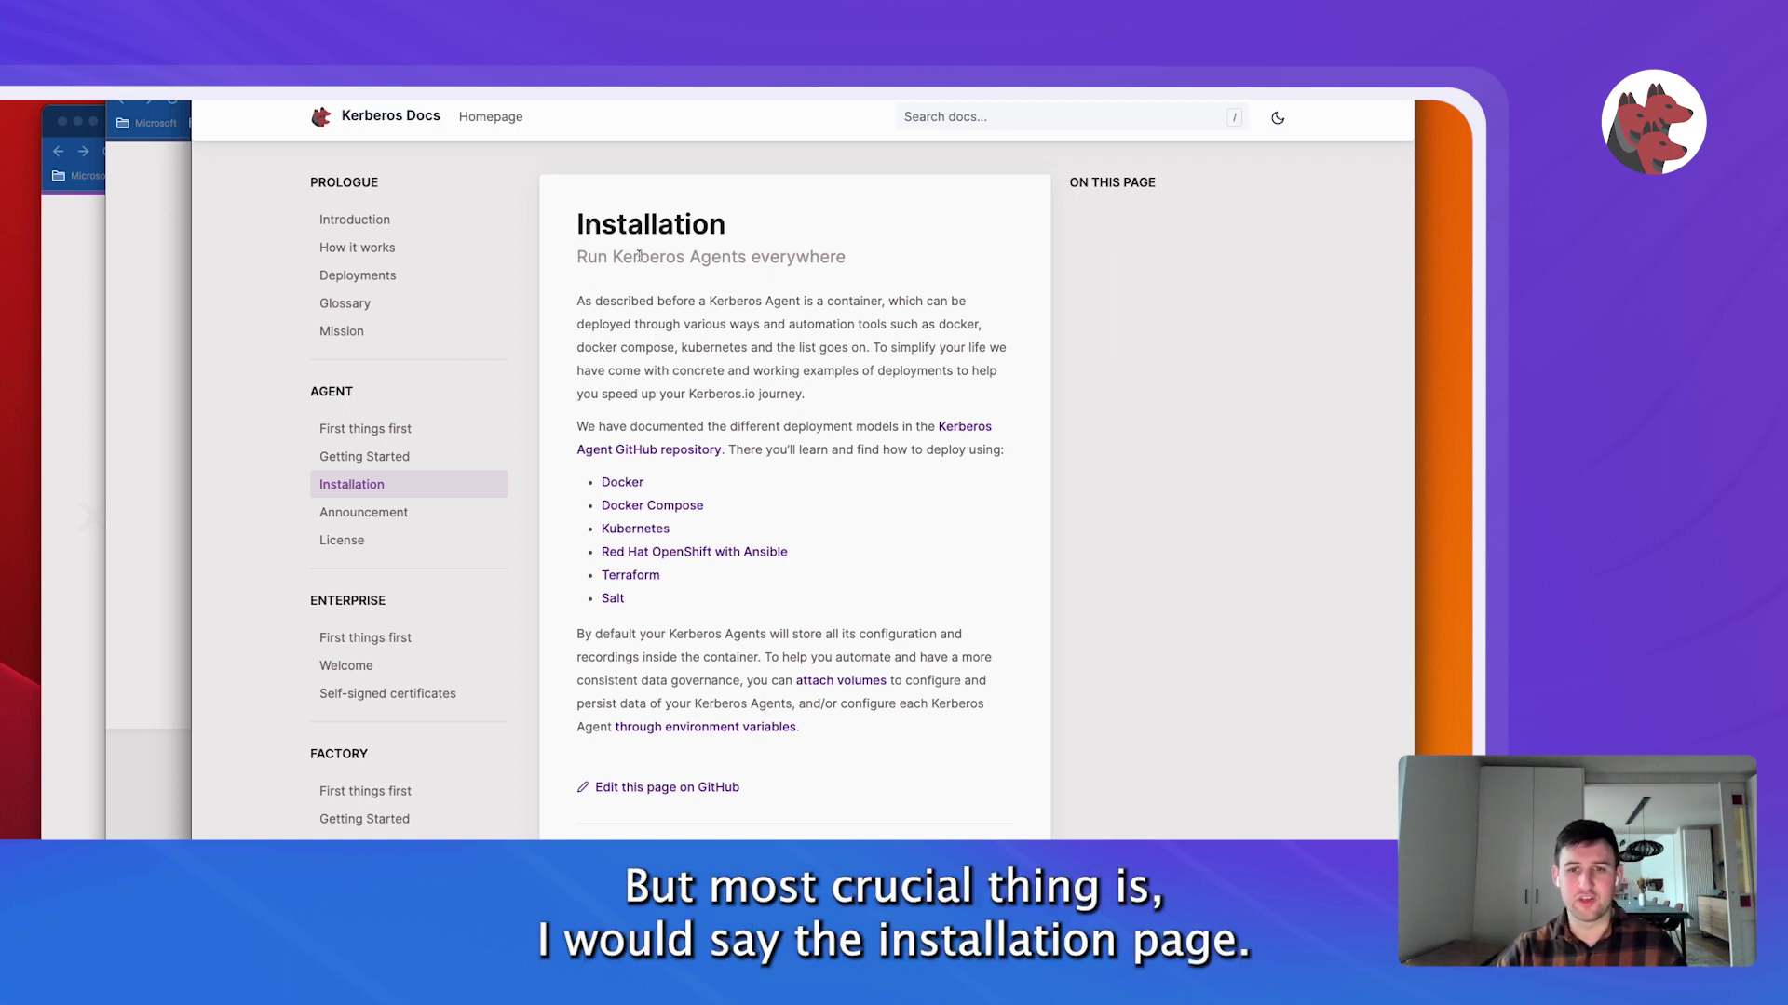
click(629, 487)
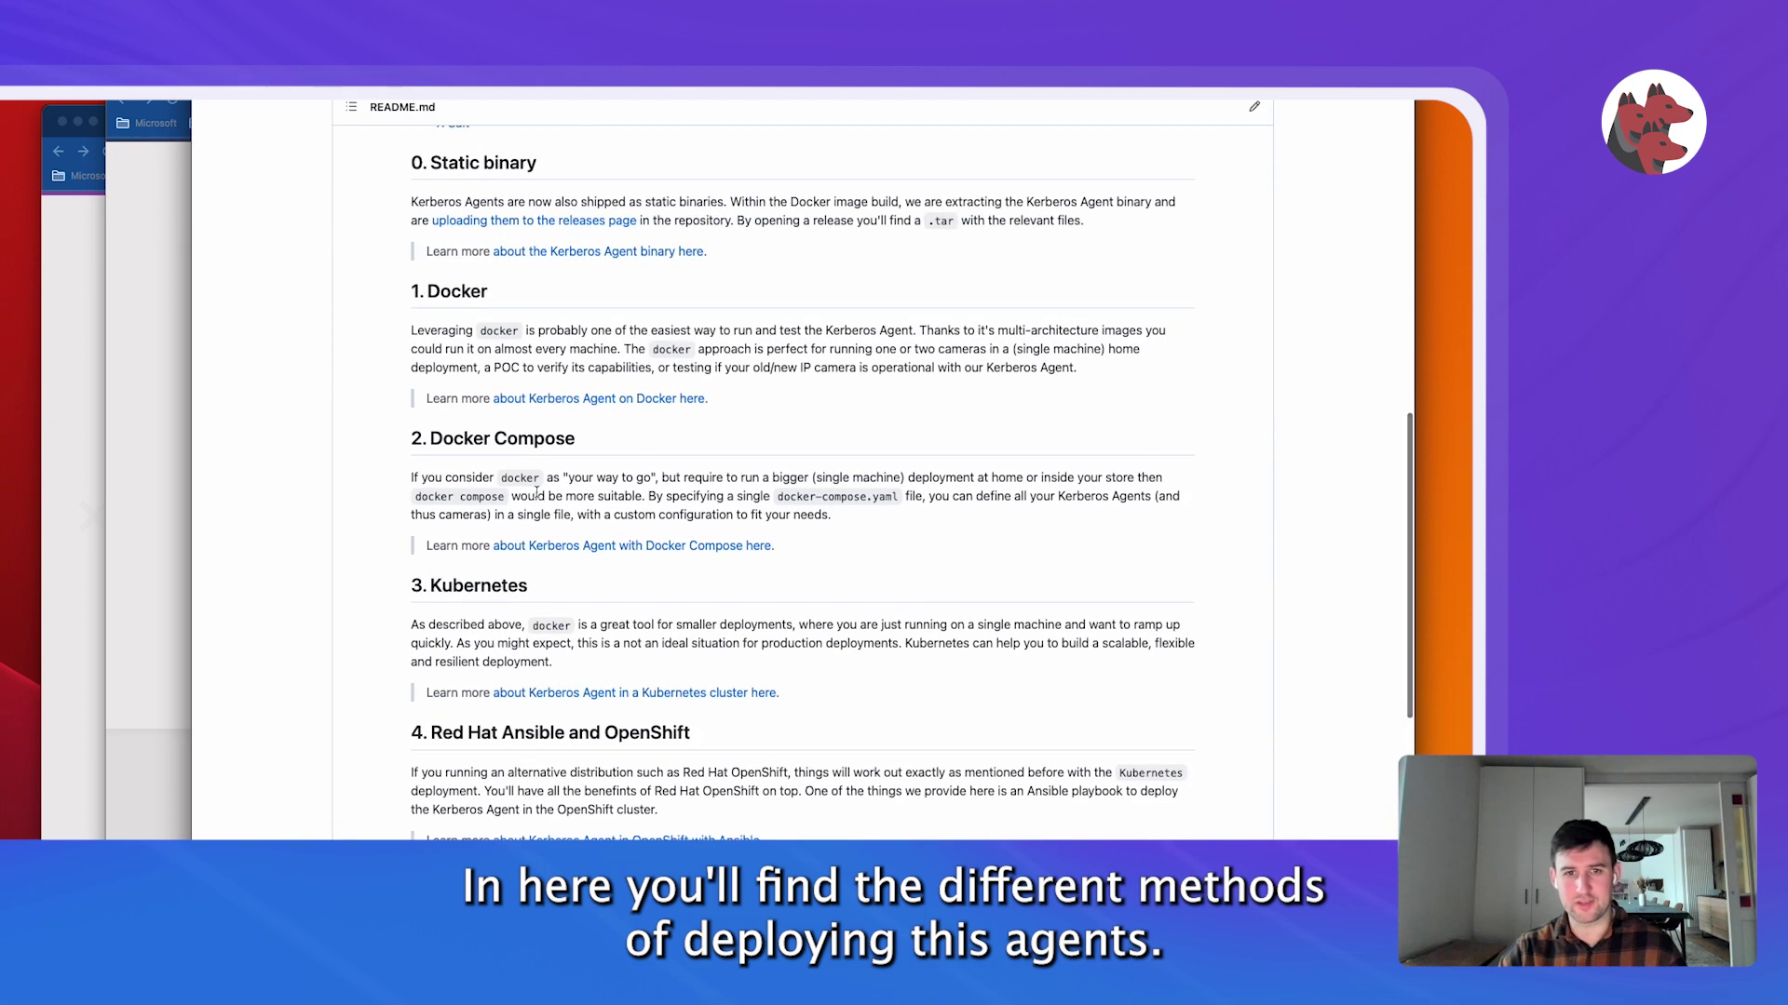
scroll(536, 493, up, 1)
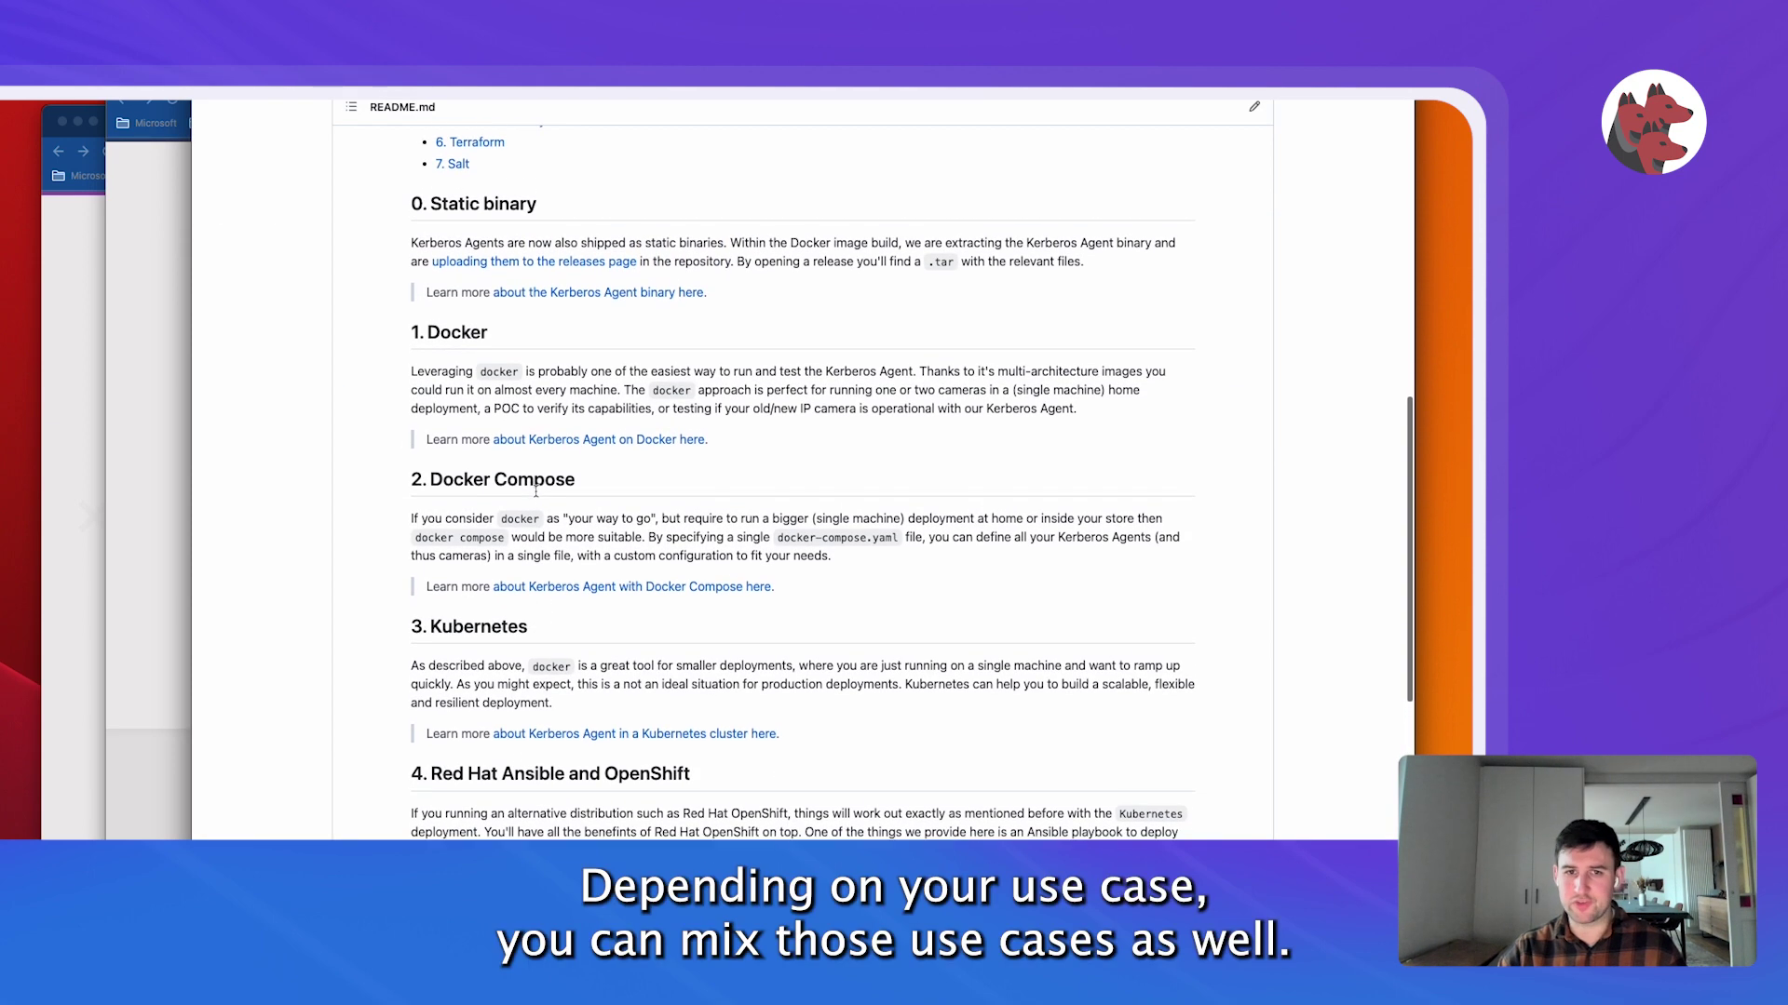
scroll(536, 492, down, 1)
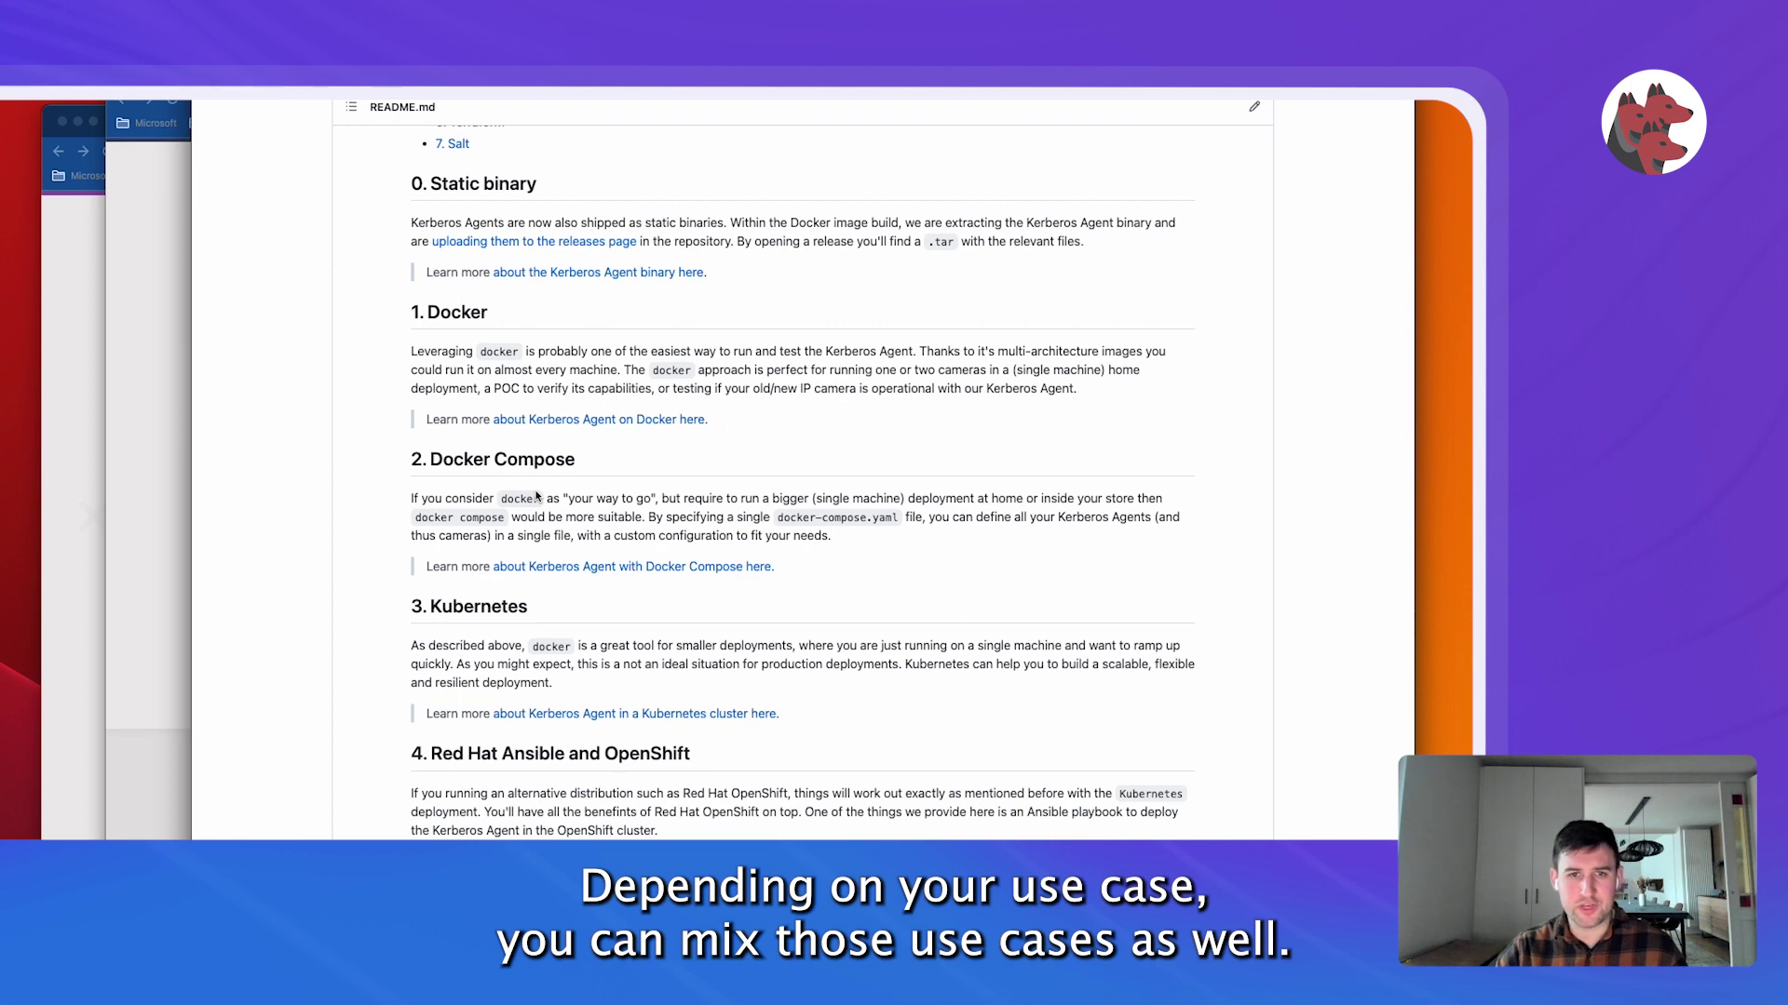
scroll(538, 498, down, 1)
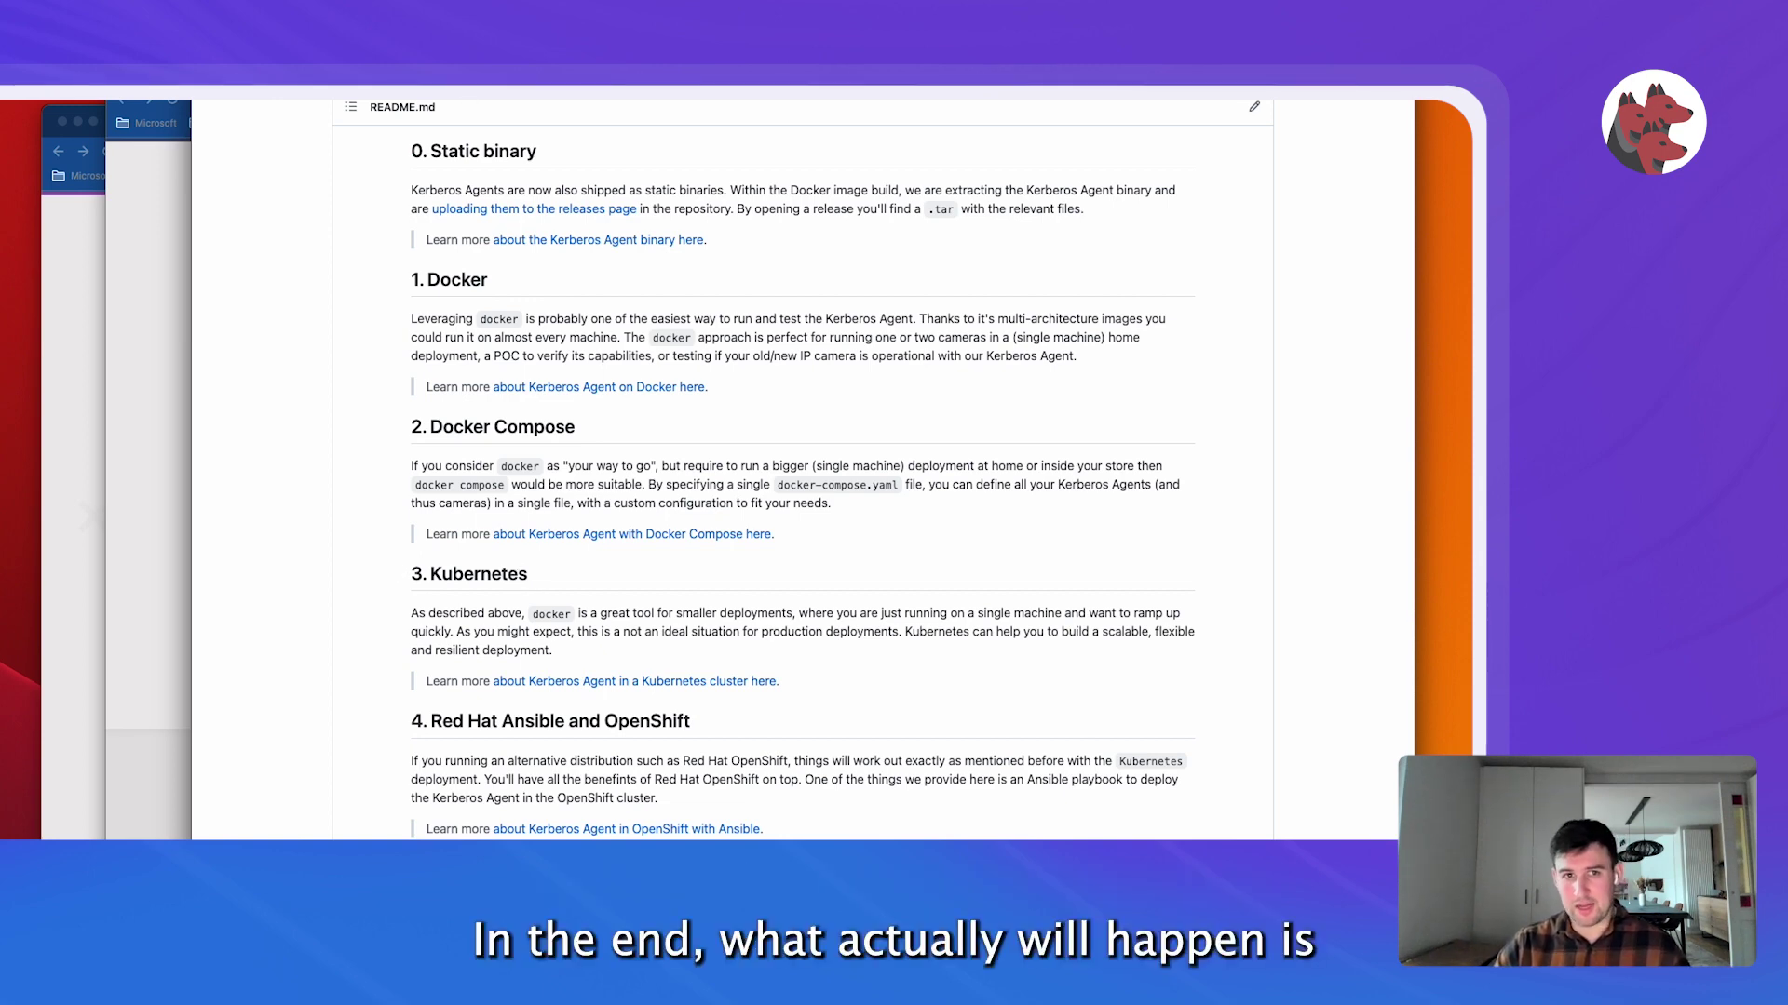
click(64, 457)
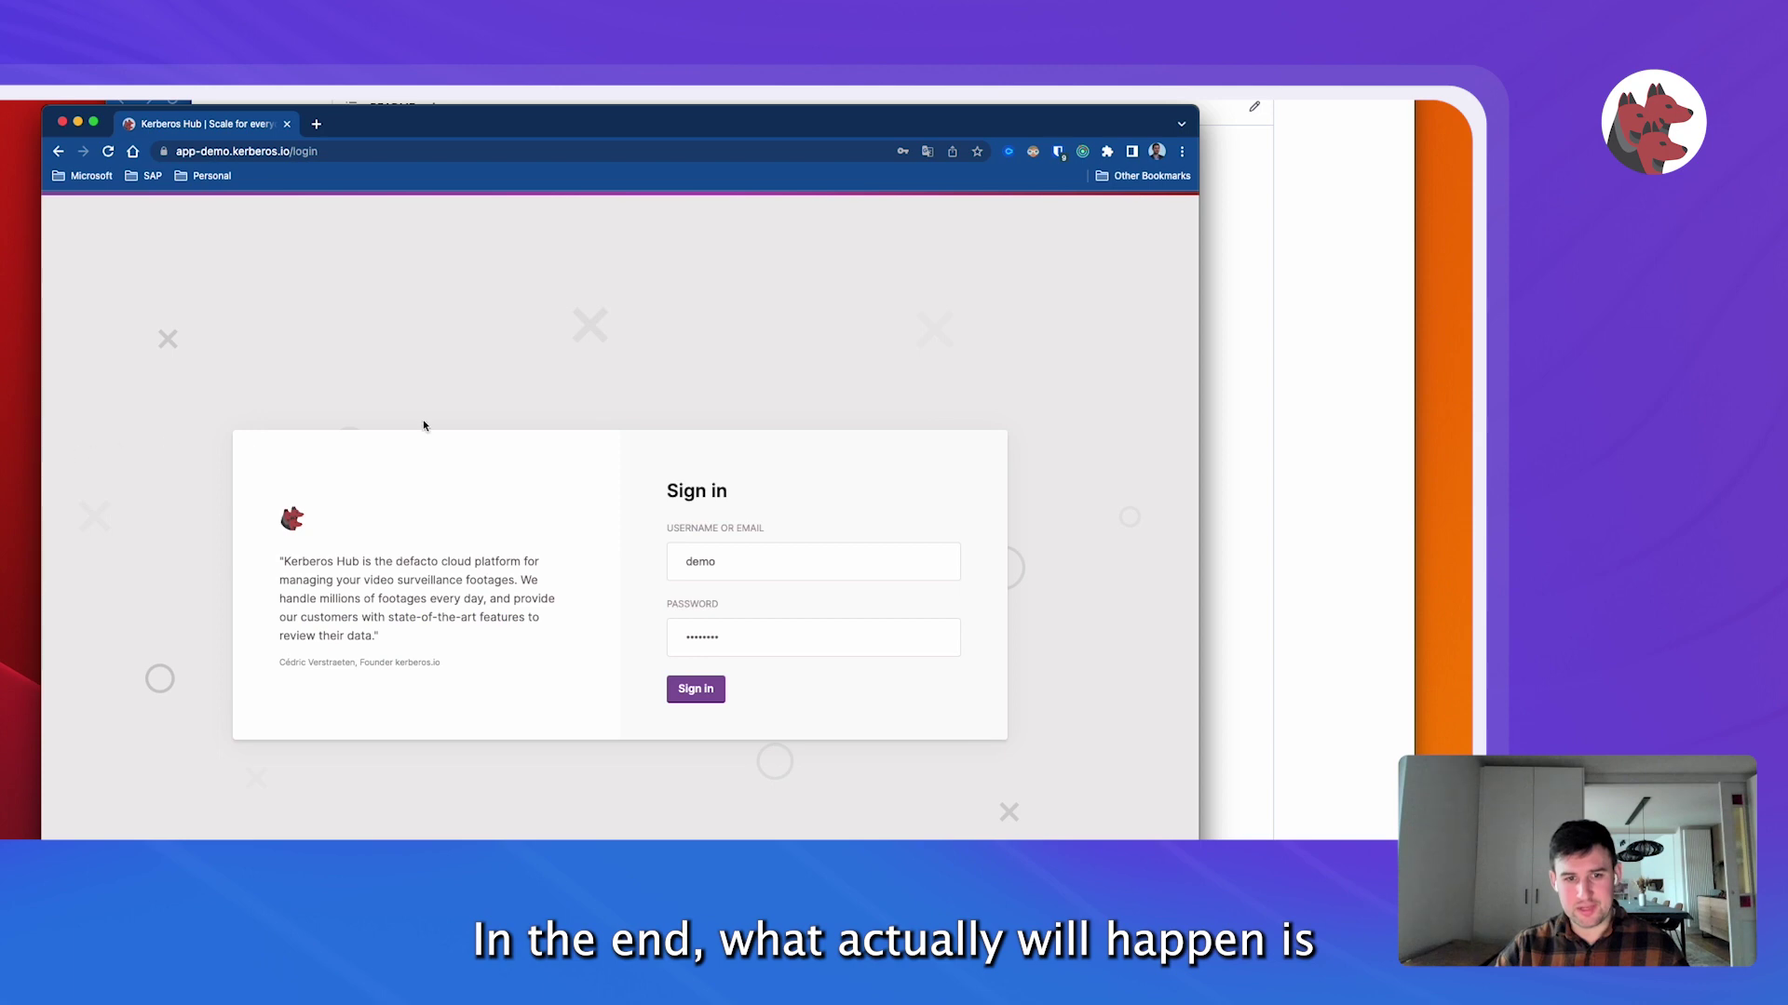
Sign in to the Kerberos Hub demo and browse the Cameras list, 11 of 16 agents online.
click(696, 689)
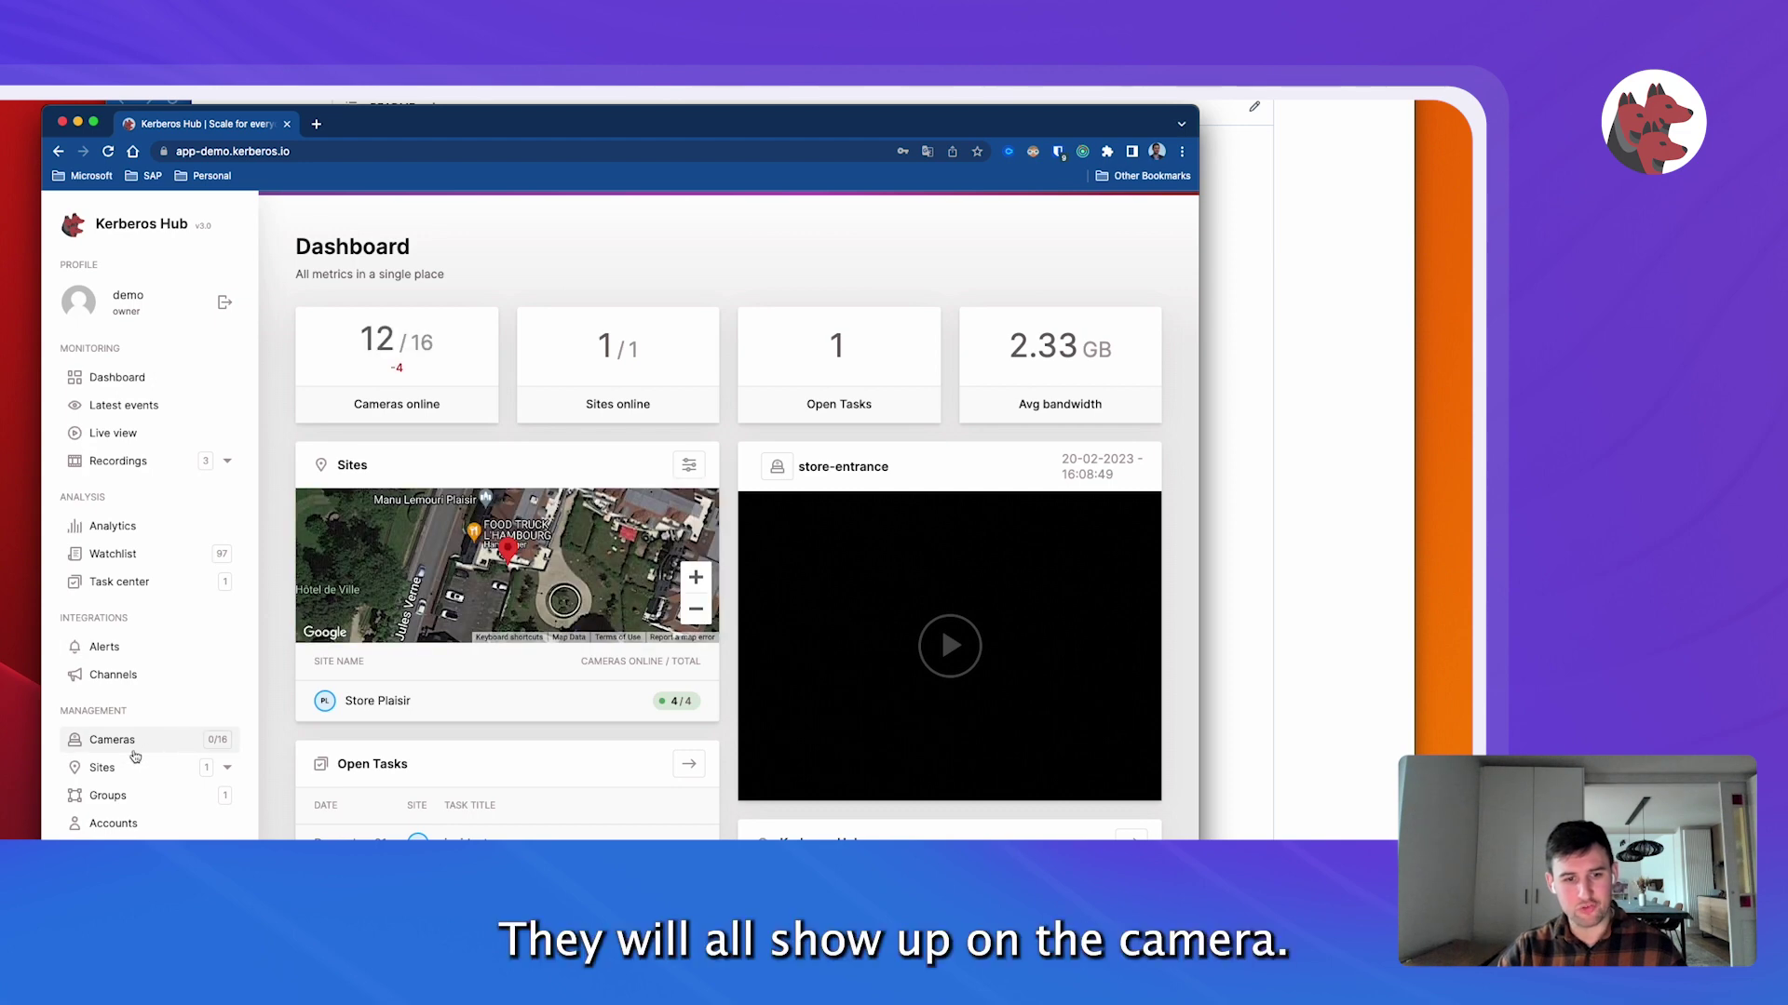
click(141, 745)
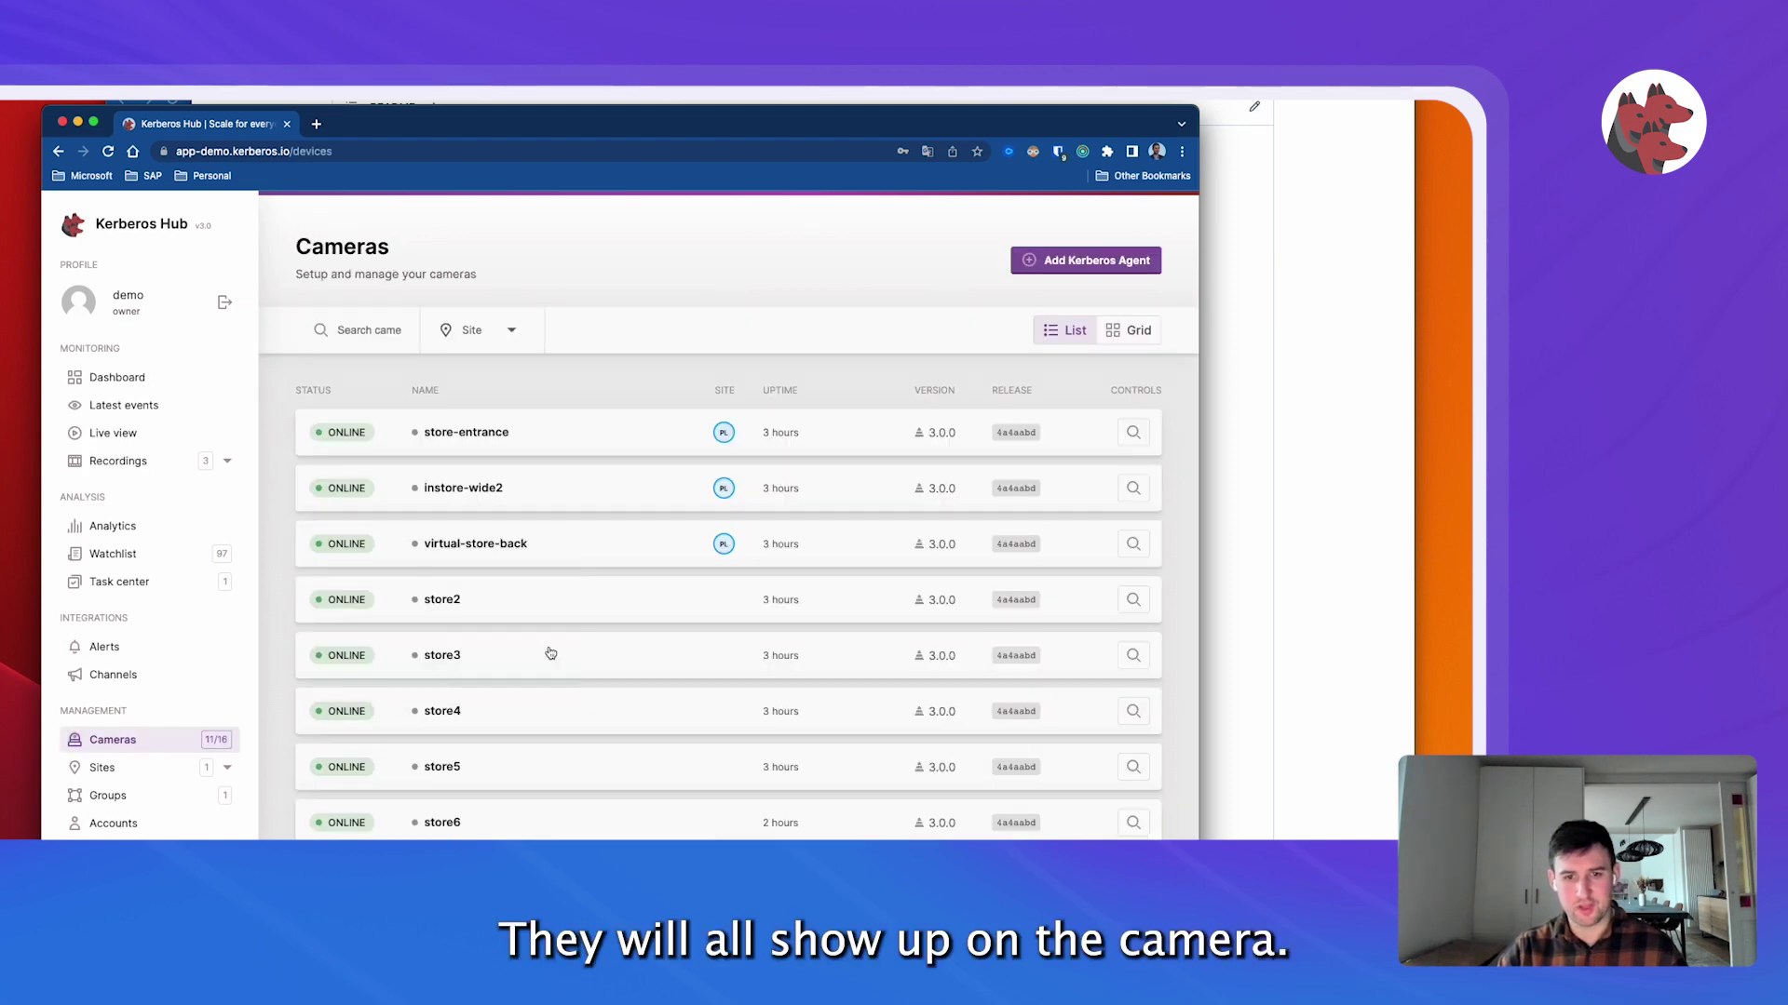
scroll(470, 470, down, 2)
scroll(469, 470, down, 3)
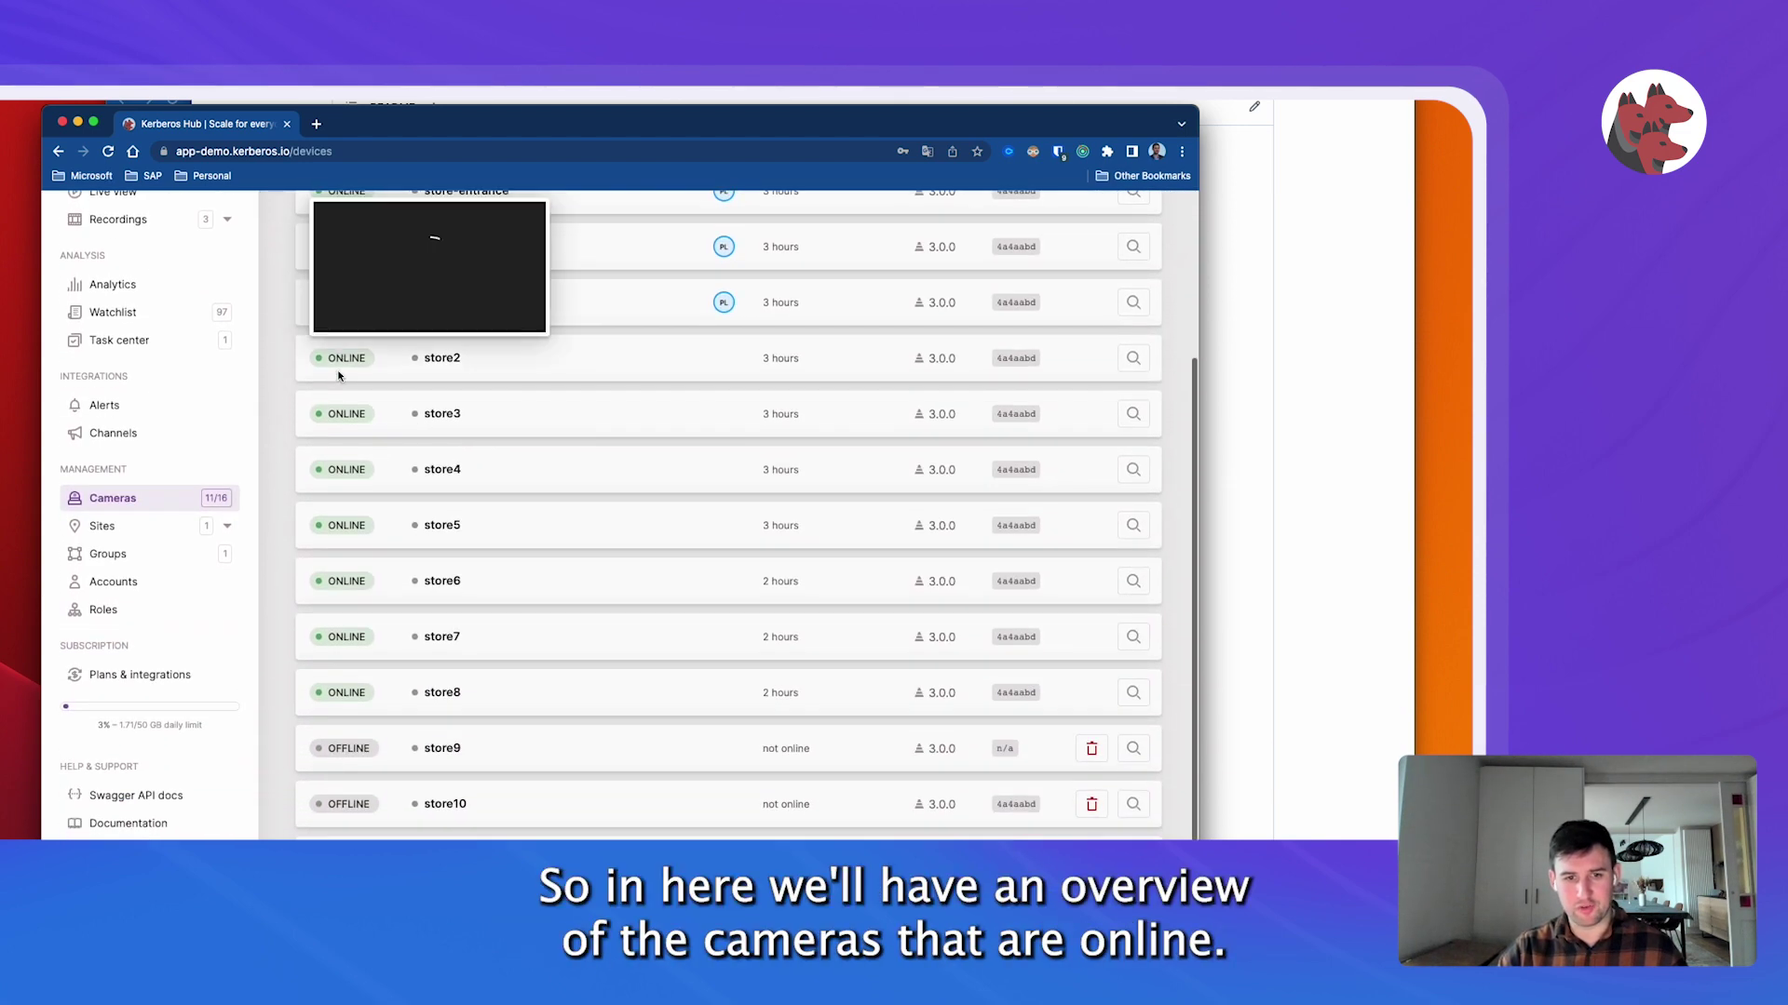
scroll(528, 697, down, 2)
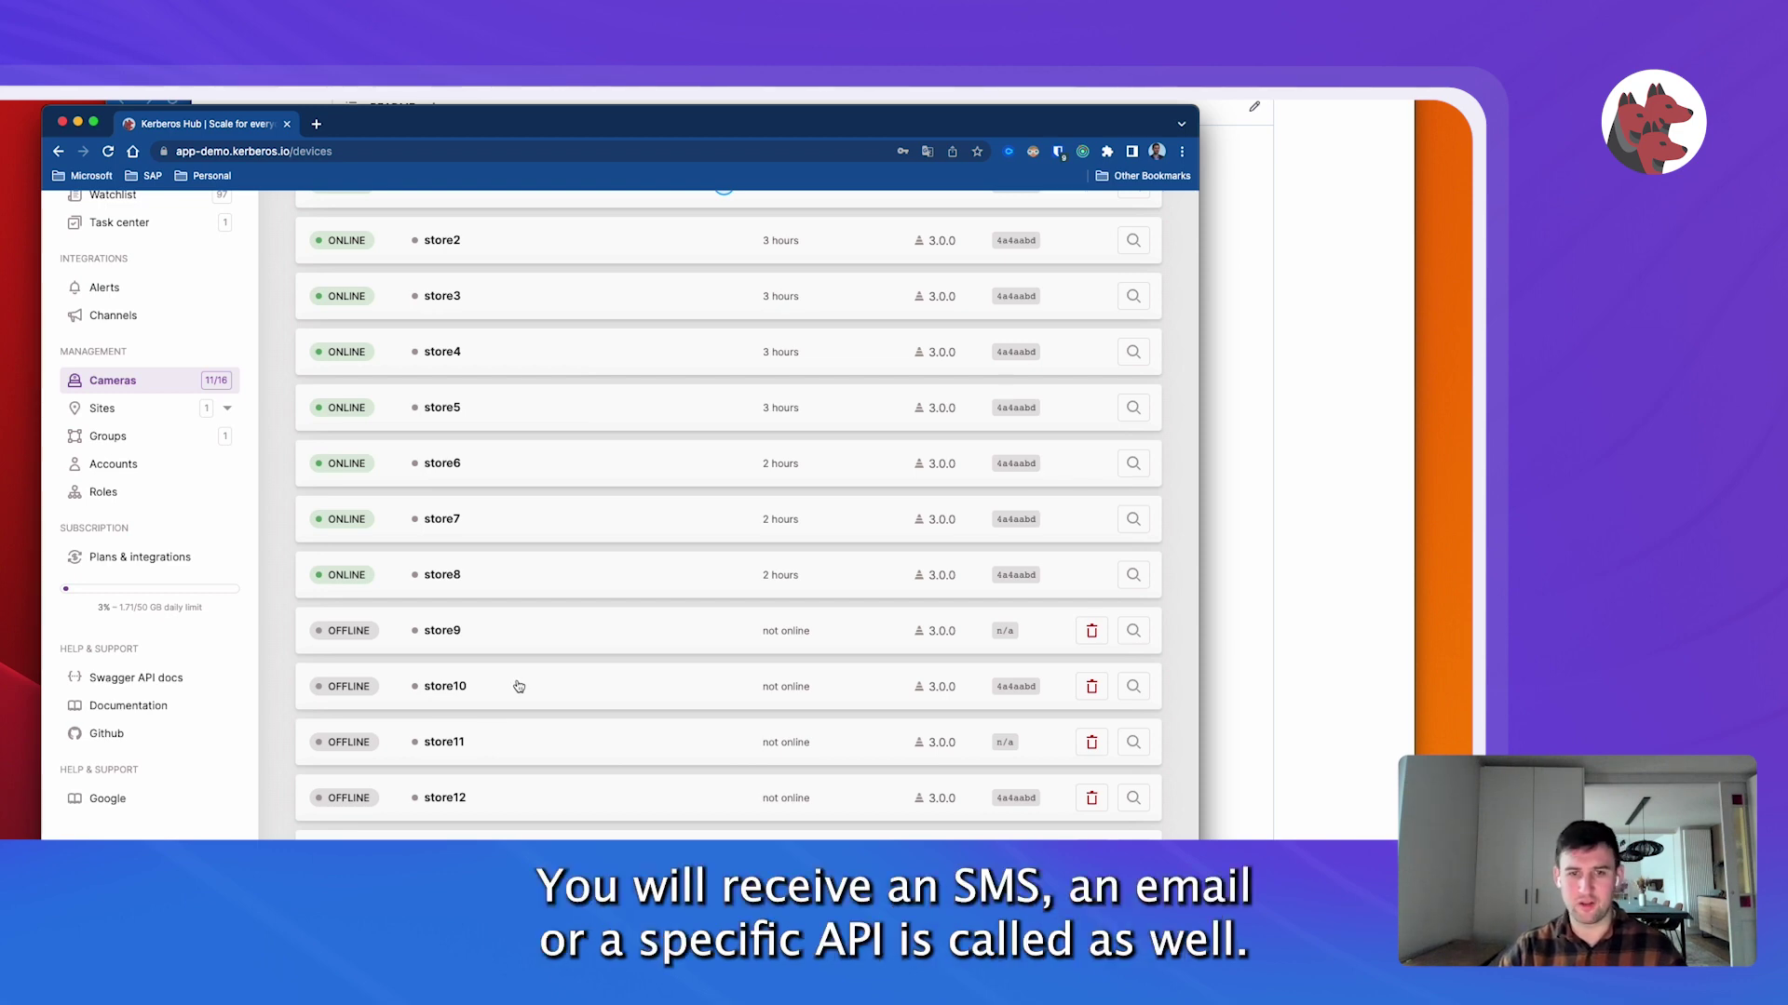
scroll(519, 686, up, 5)
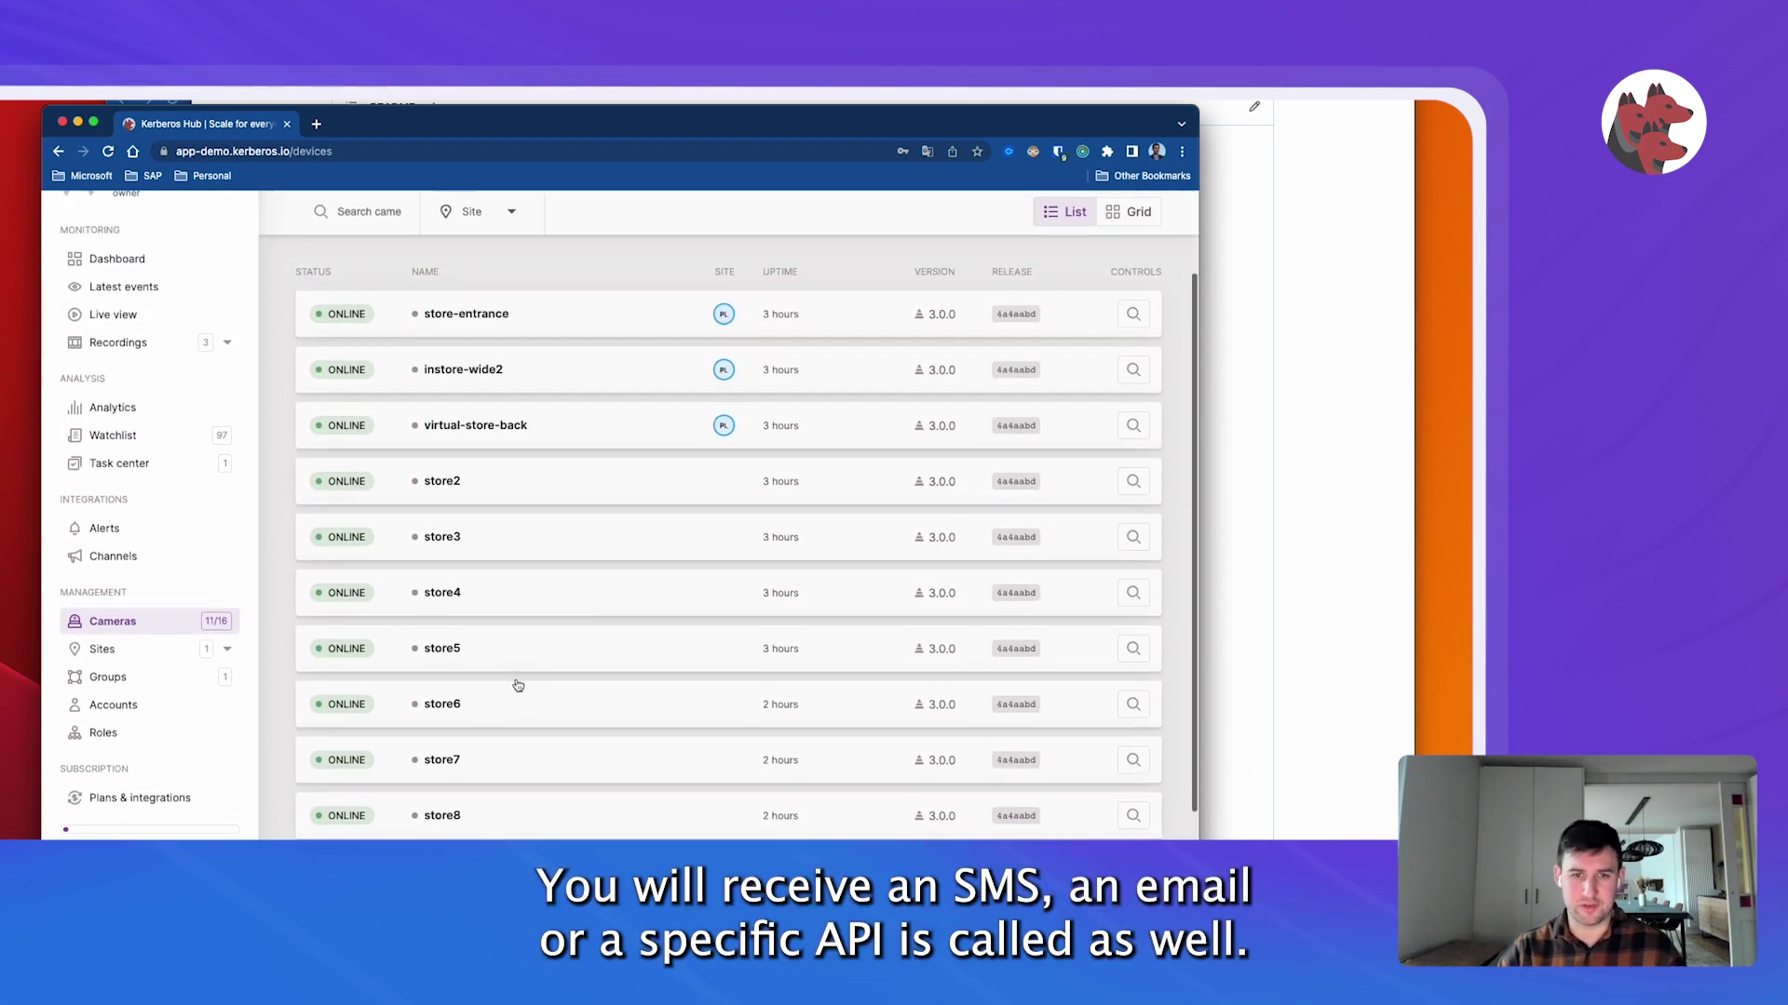
scroll(518, 687, up, 2)
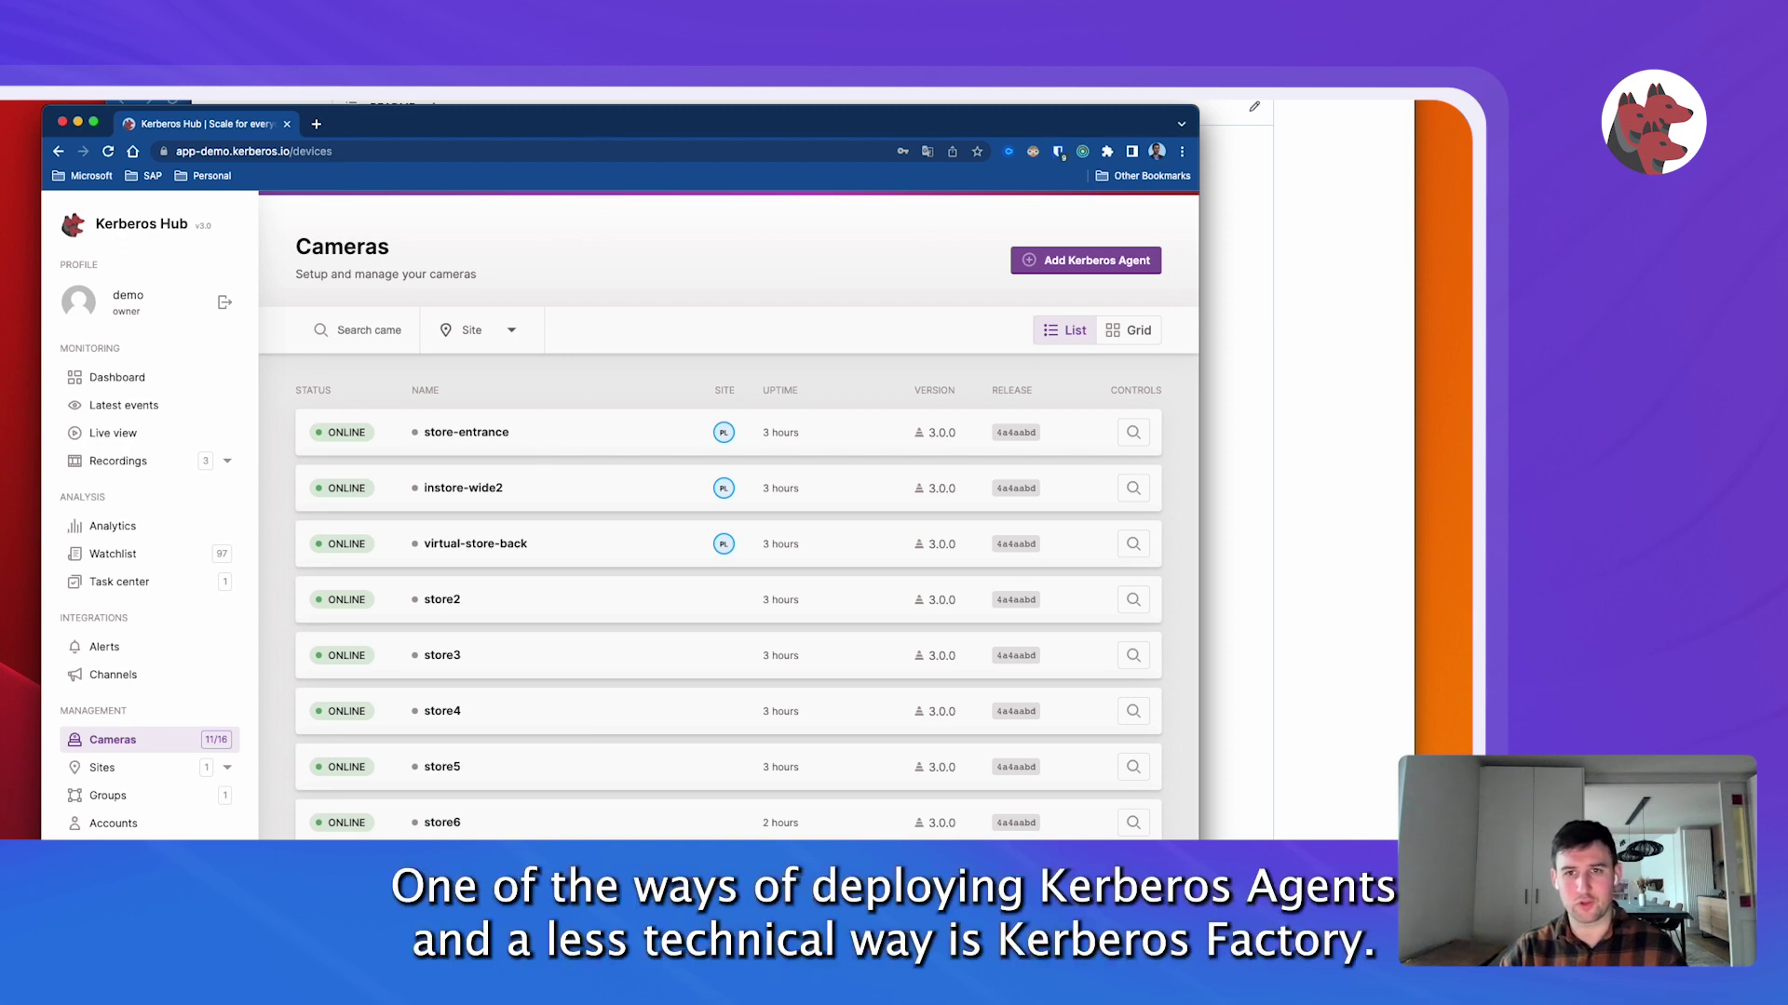
From the README's Kerberos Factory section, log in to Factory's Cameras page of Kubernetes-deployed agents.
key(super+Tab)
scroll(637, 372, up, 3)
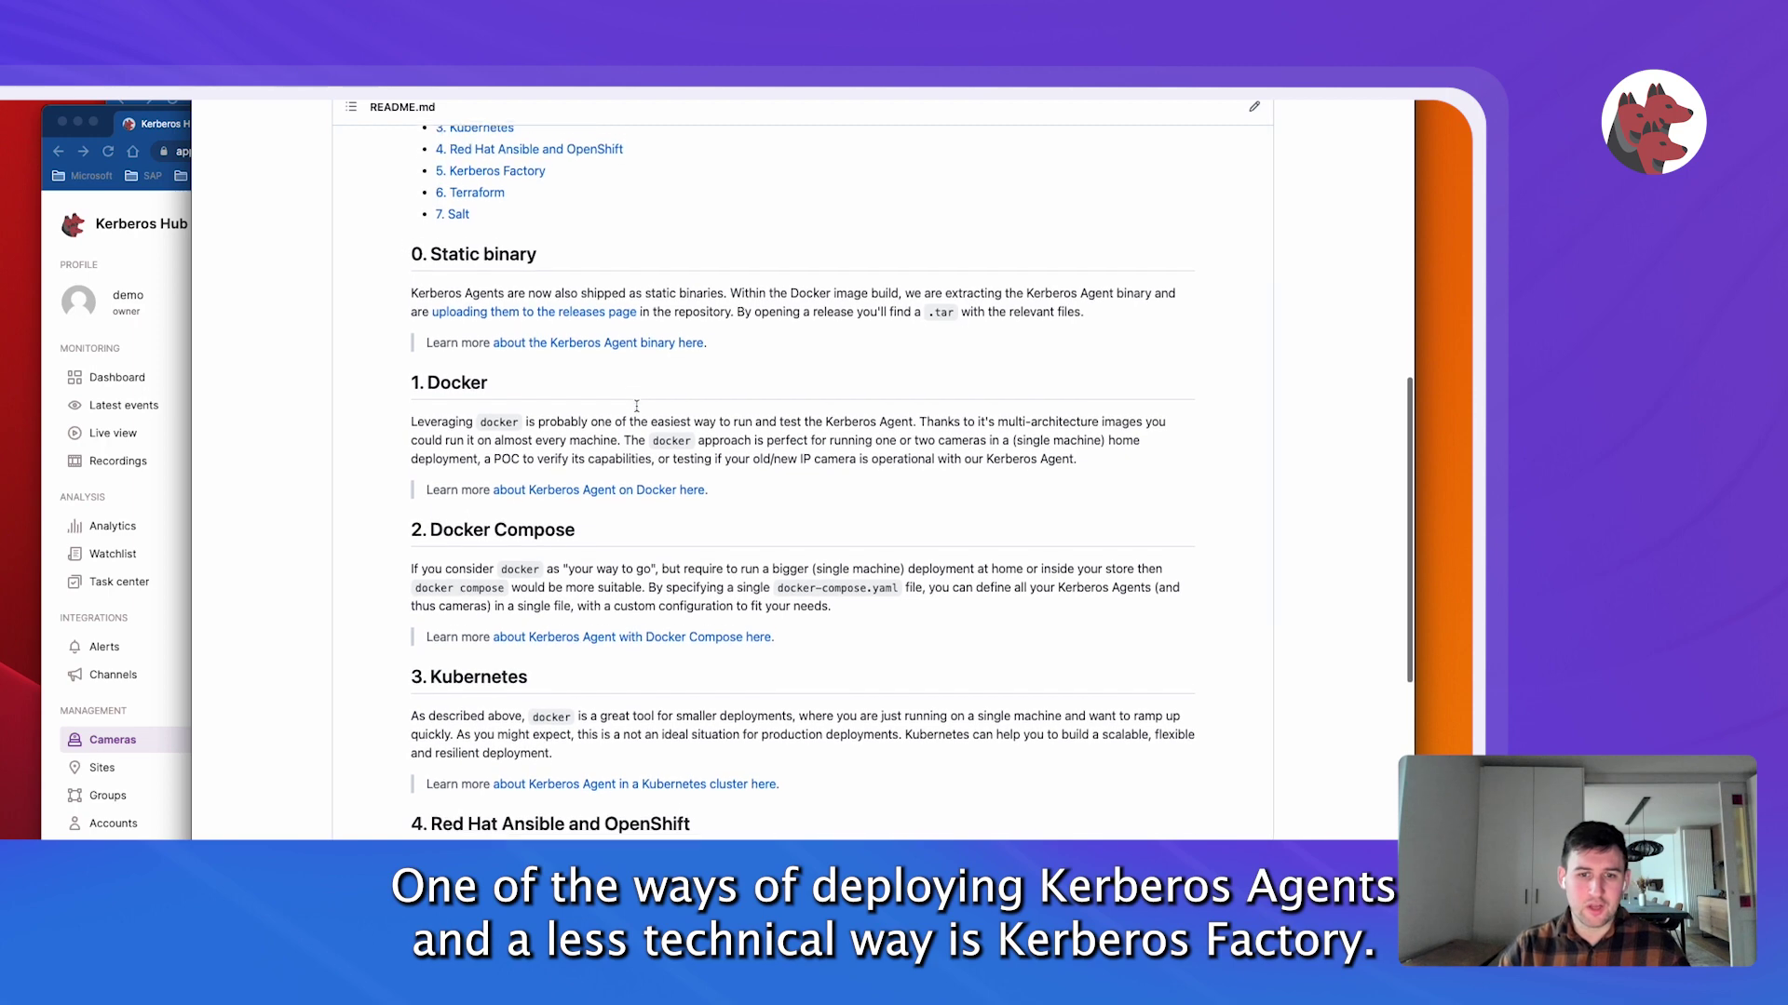
scroll(635, 404, down, 5)
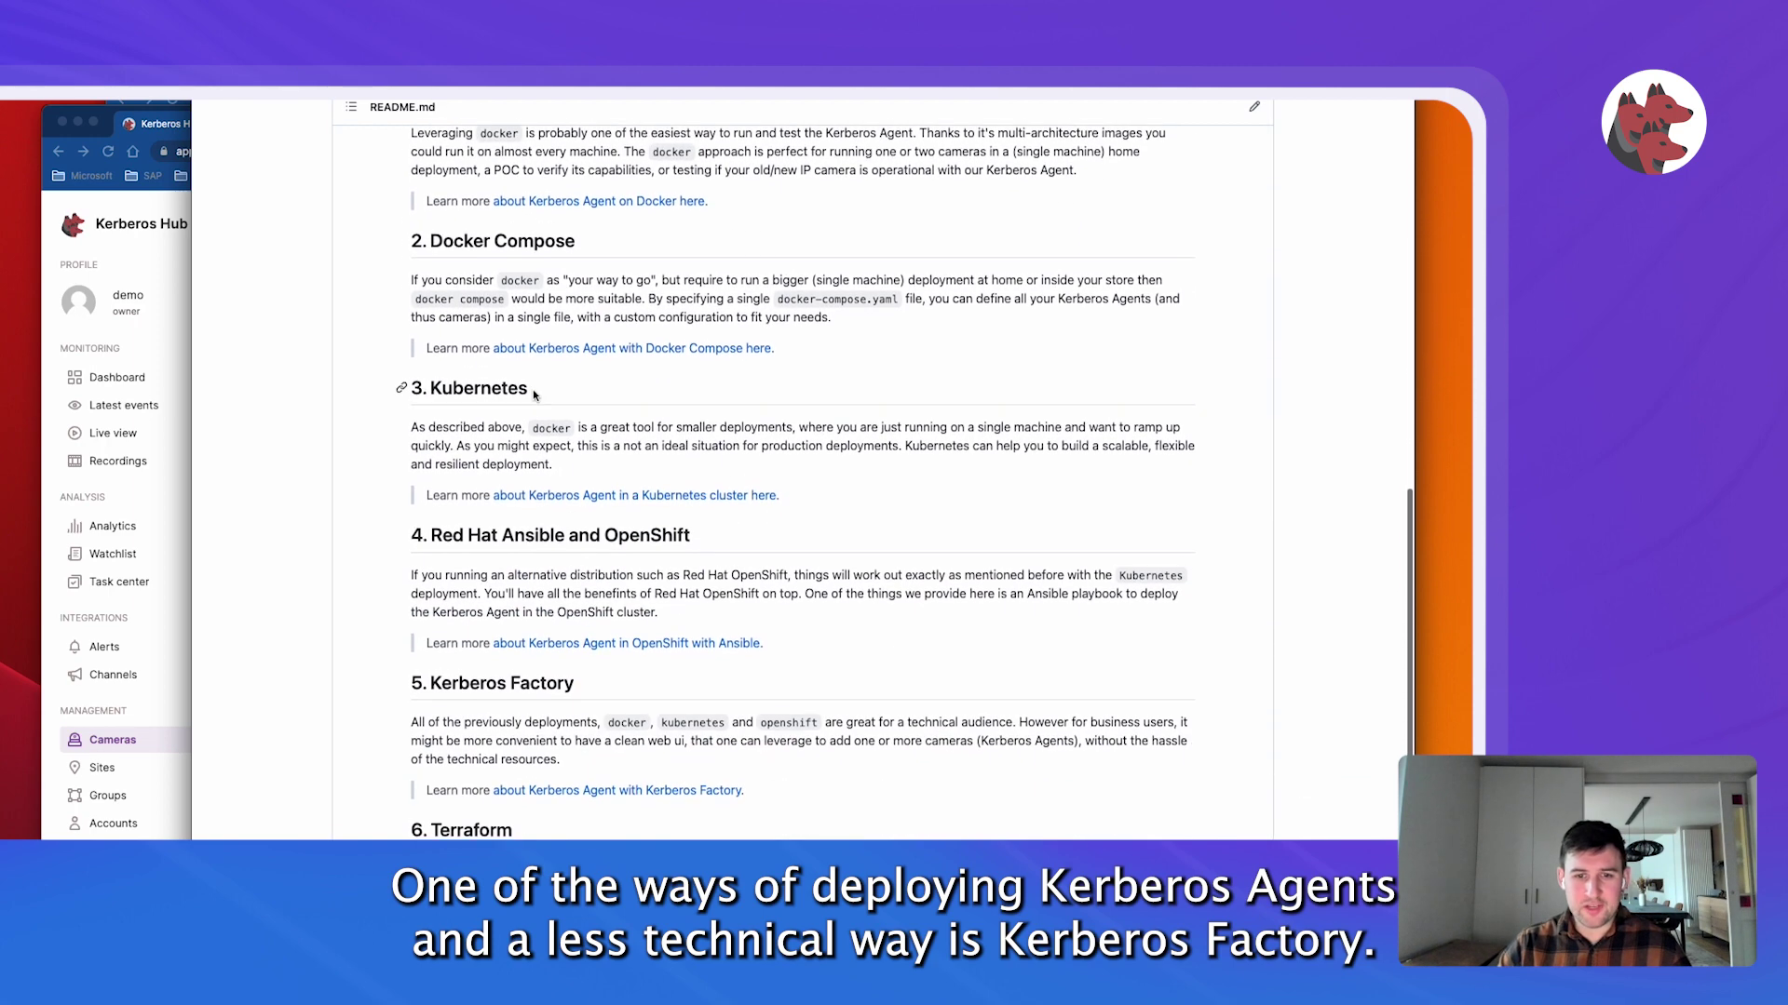
scroll(532, 430, up, 1)
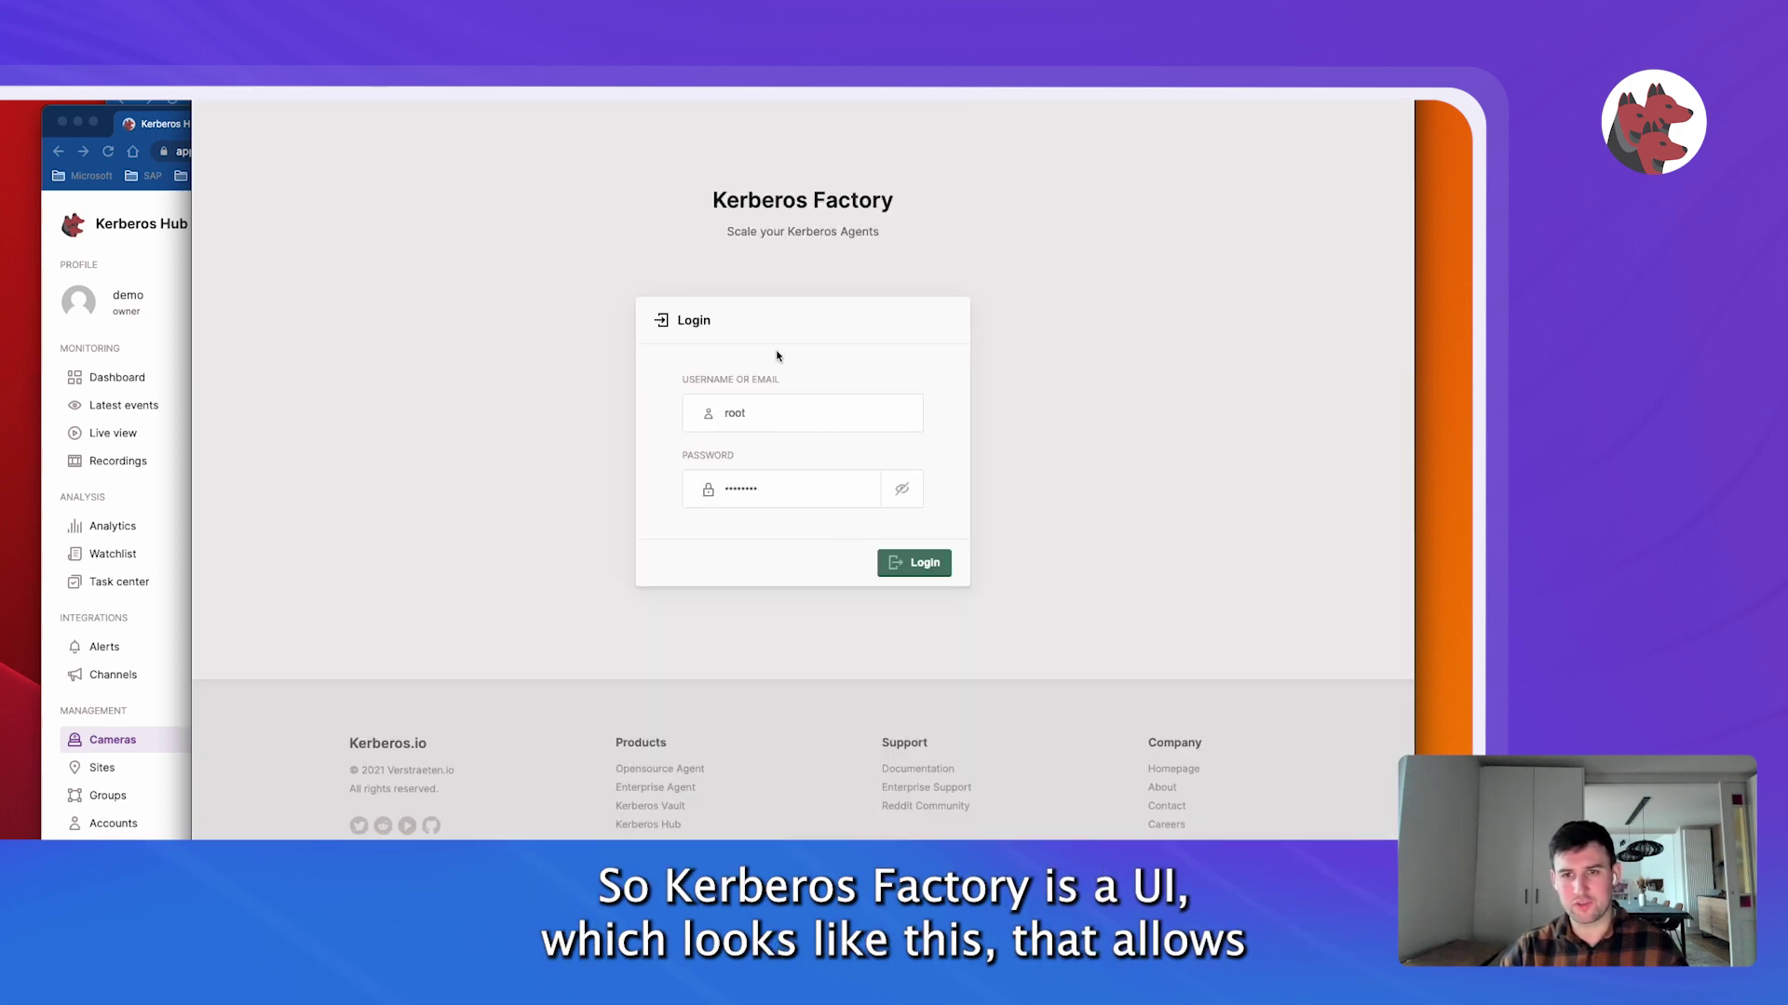
click(925, 565)
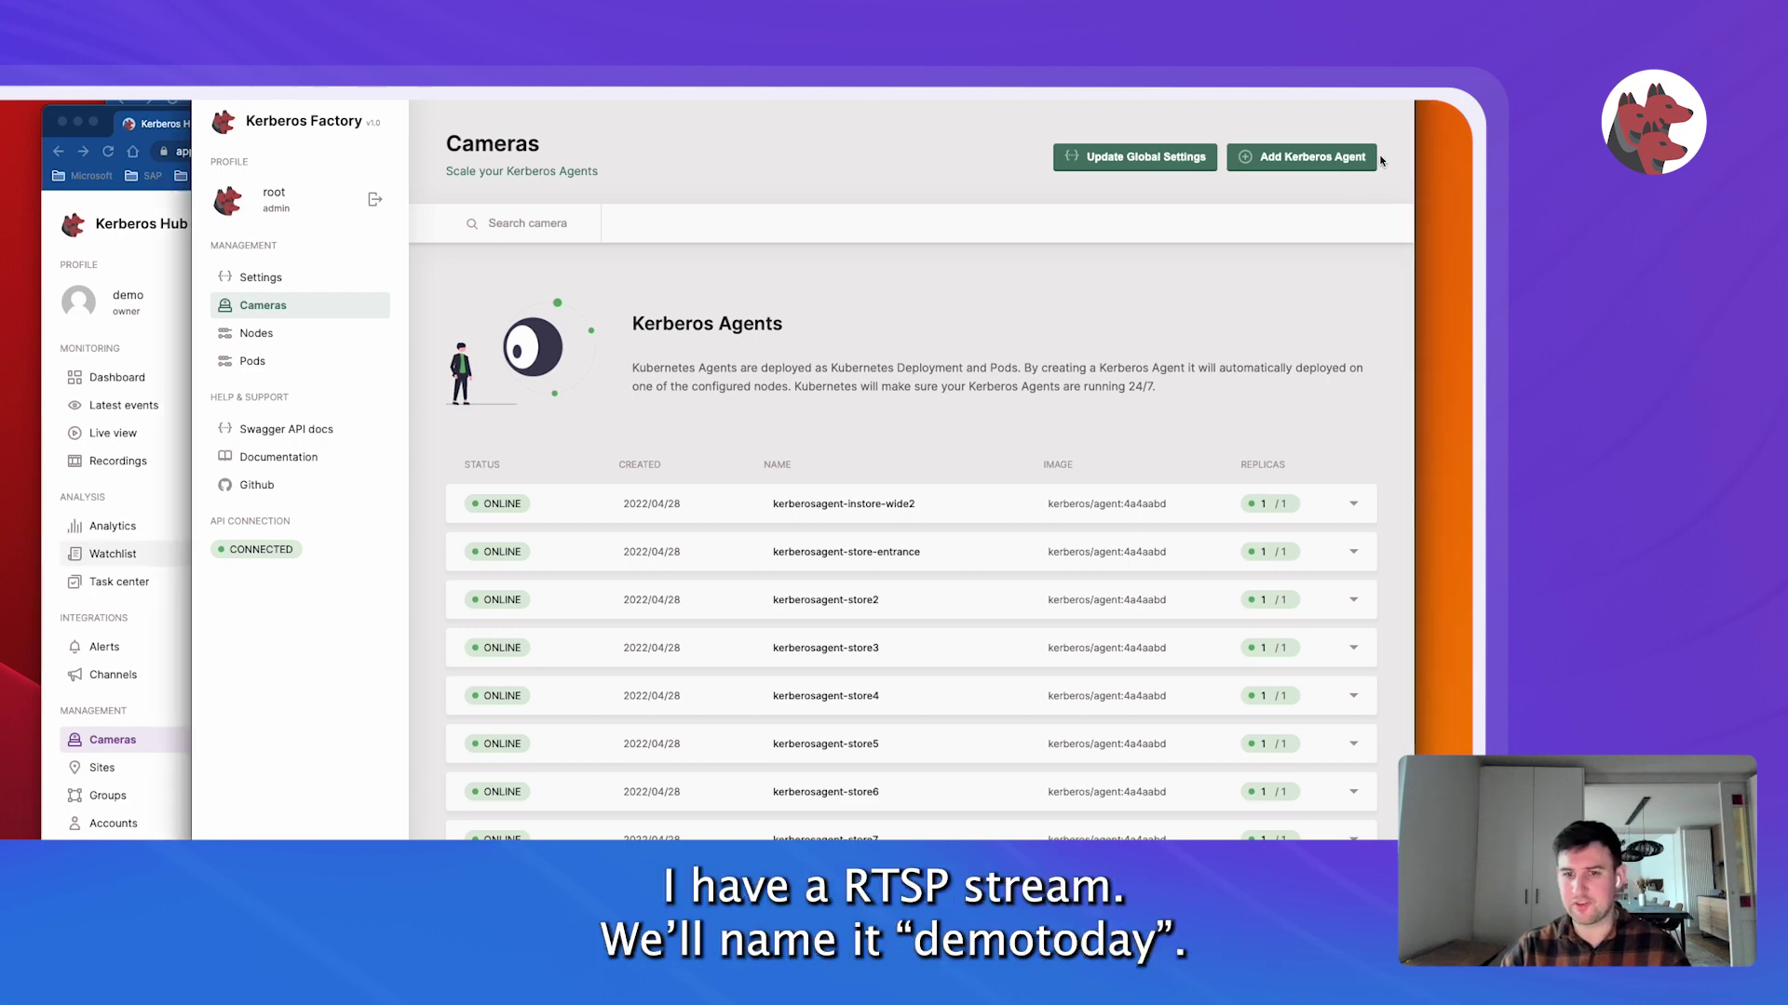
Add a Kerberos Agent with camera name demotoday and the pasted RTSP stream URL.
click(1308, 156)
click(762, 410)
text(de)
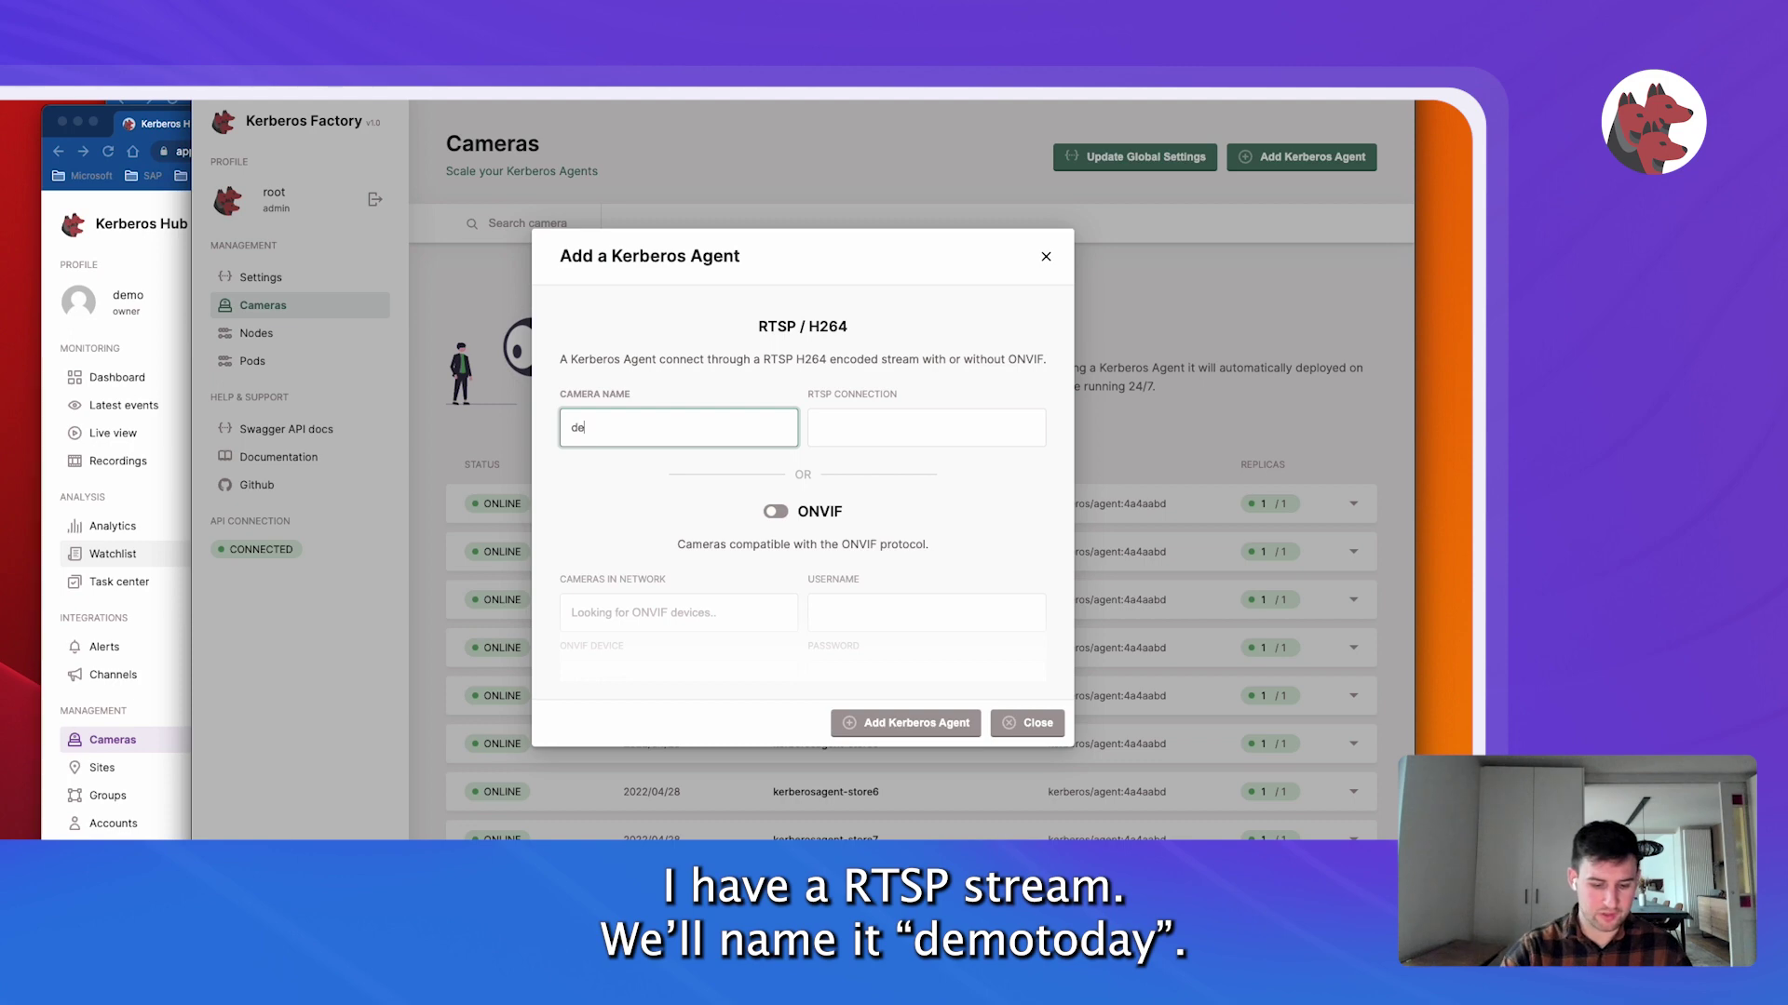
text(motoda)
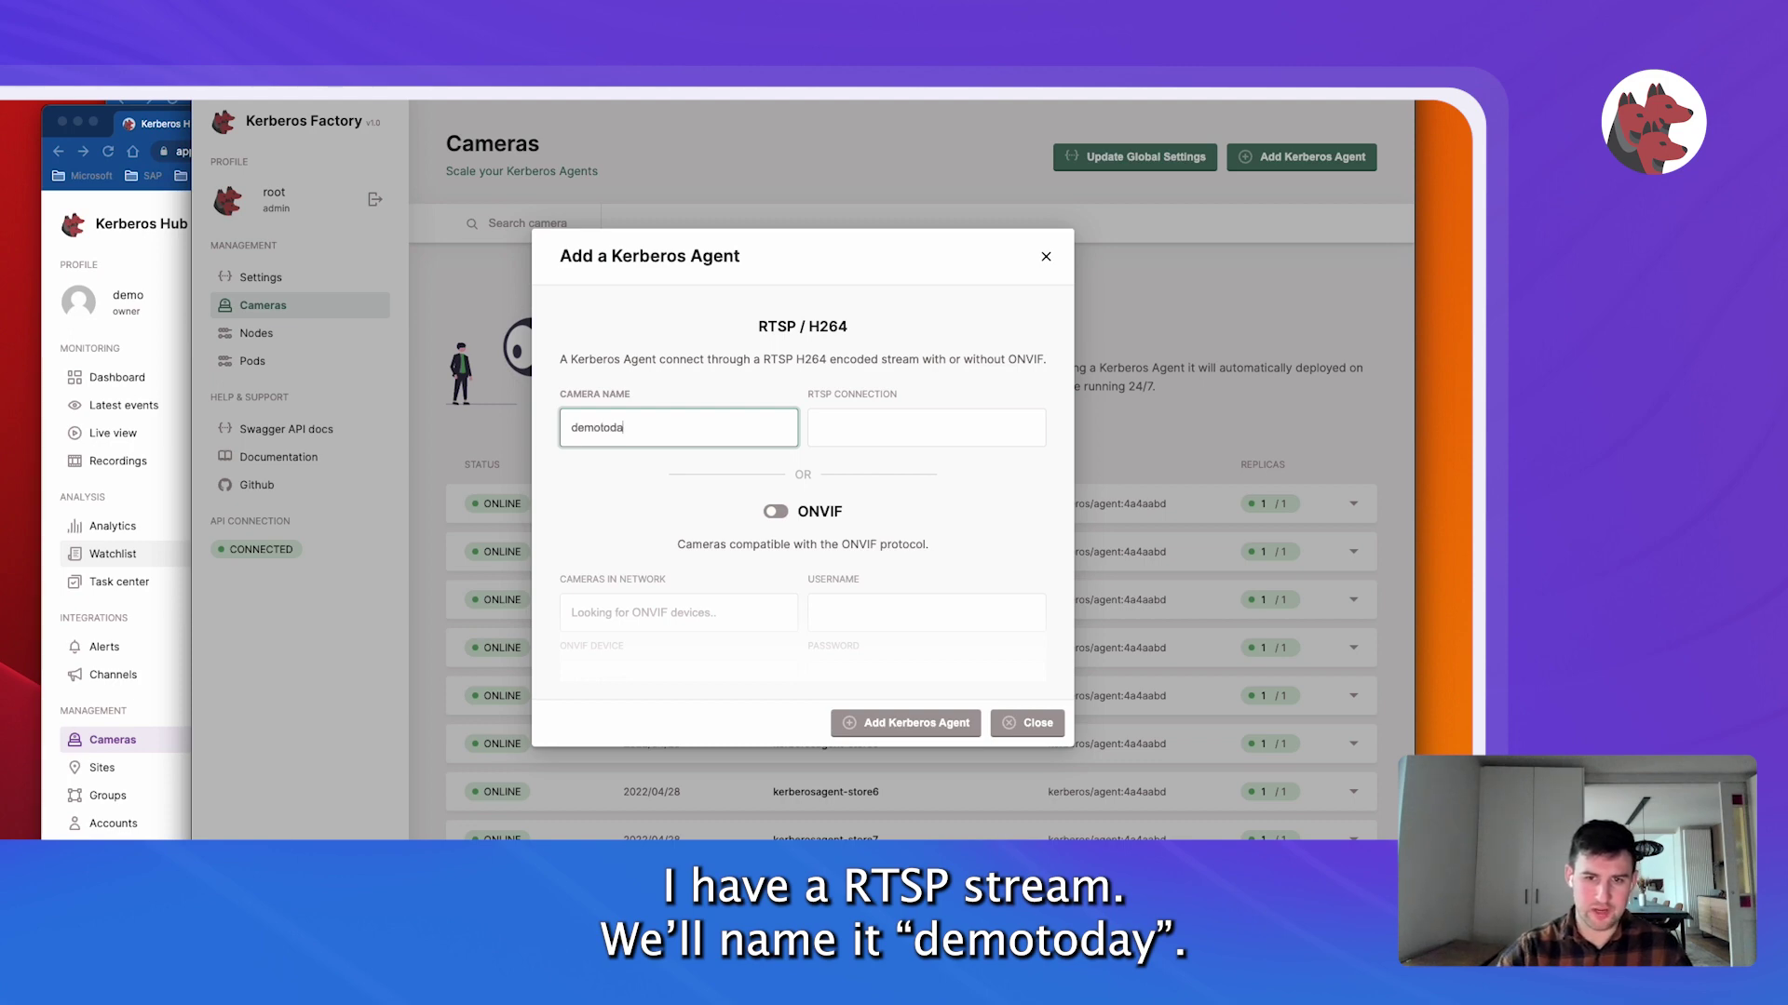
text(y)
click(914, 428)
key(super+v)
drag(1024, 429, 767, 435)
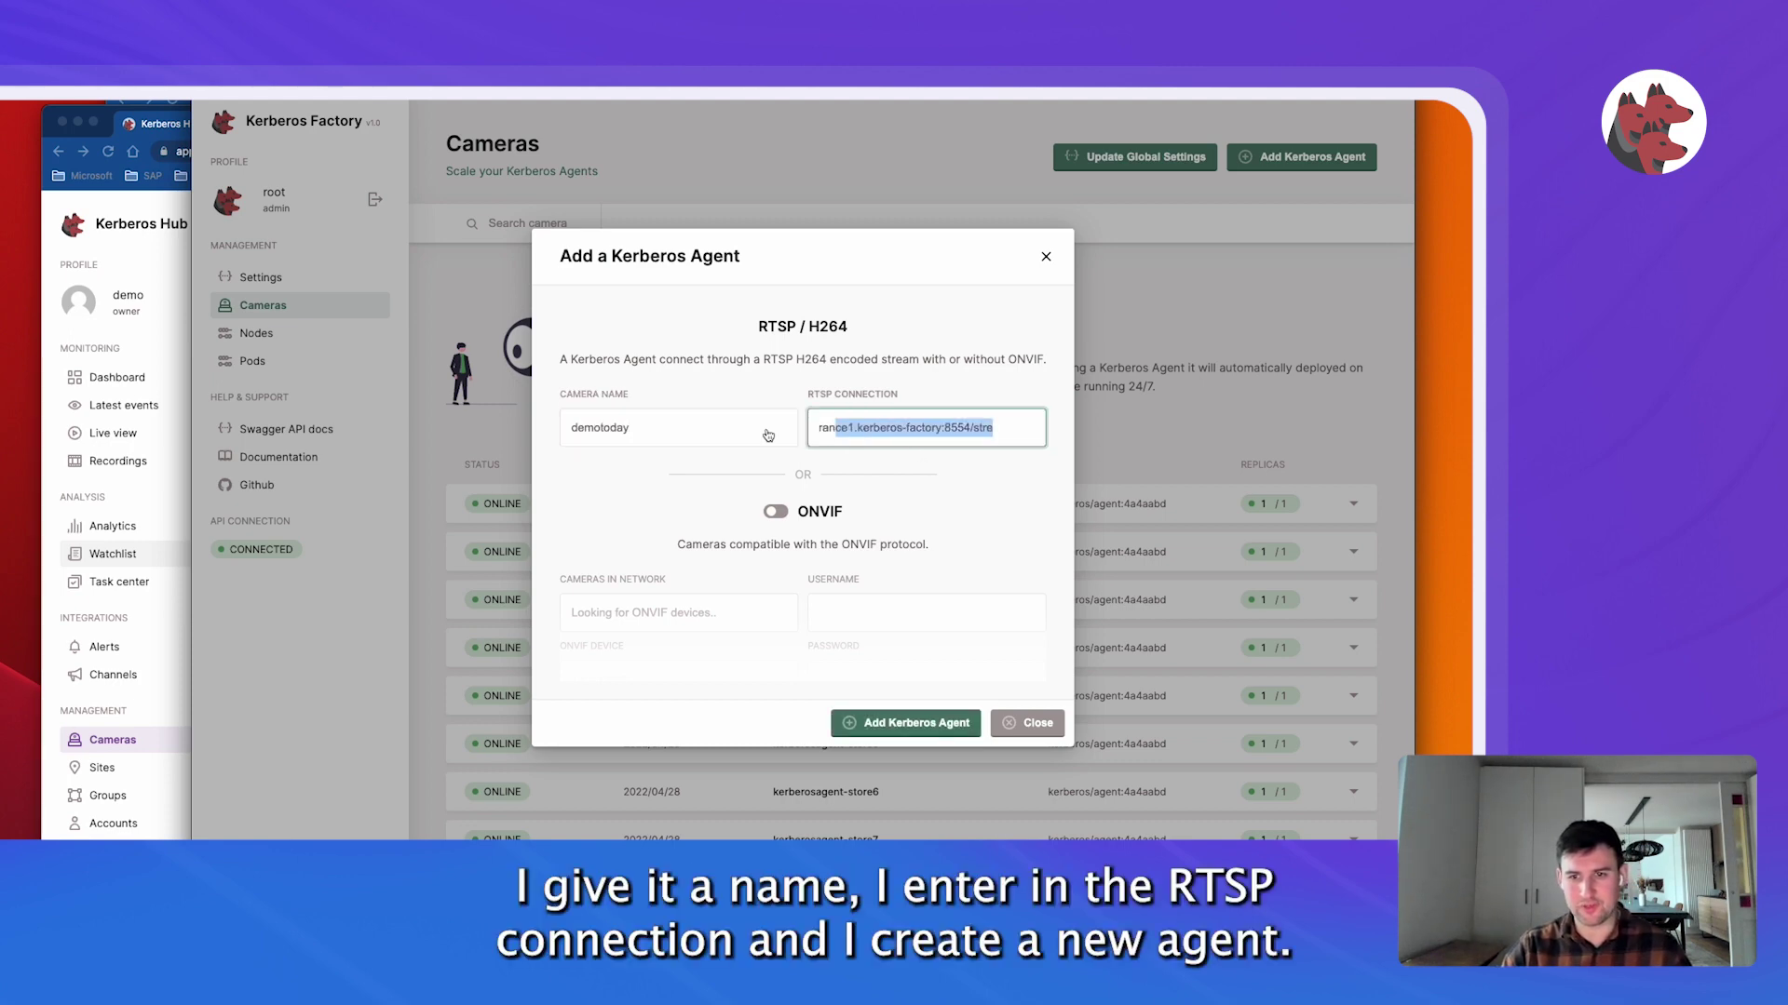
click(915, 724)
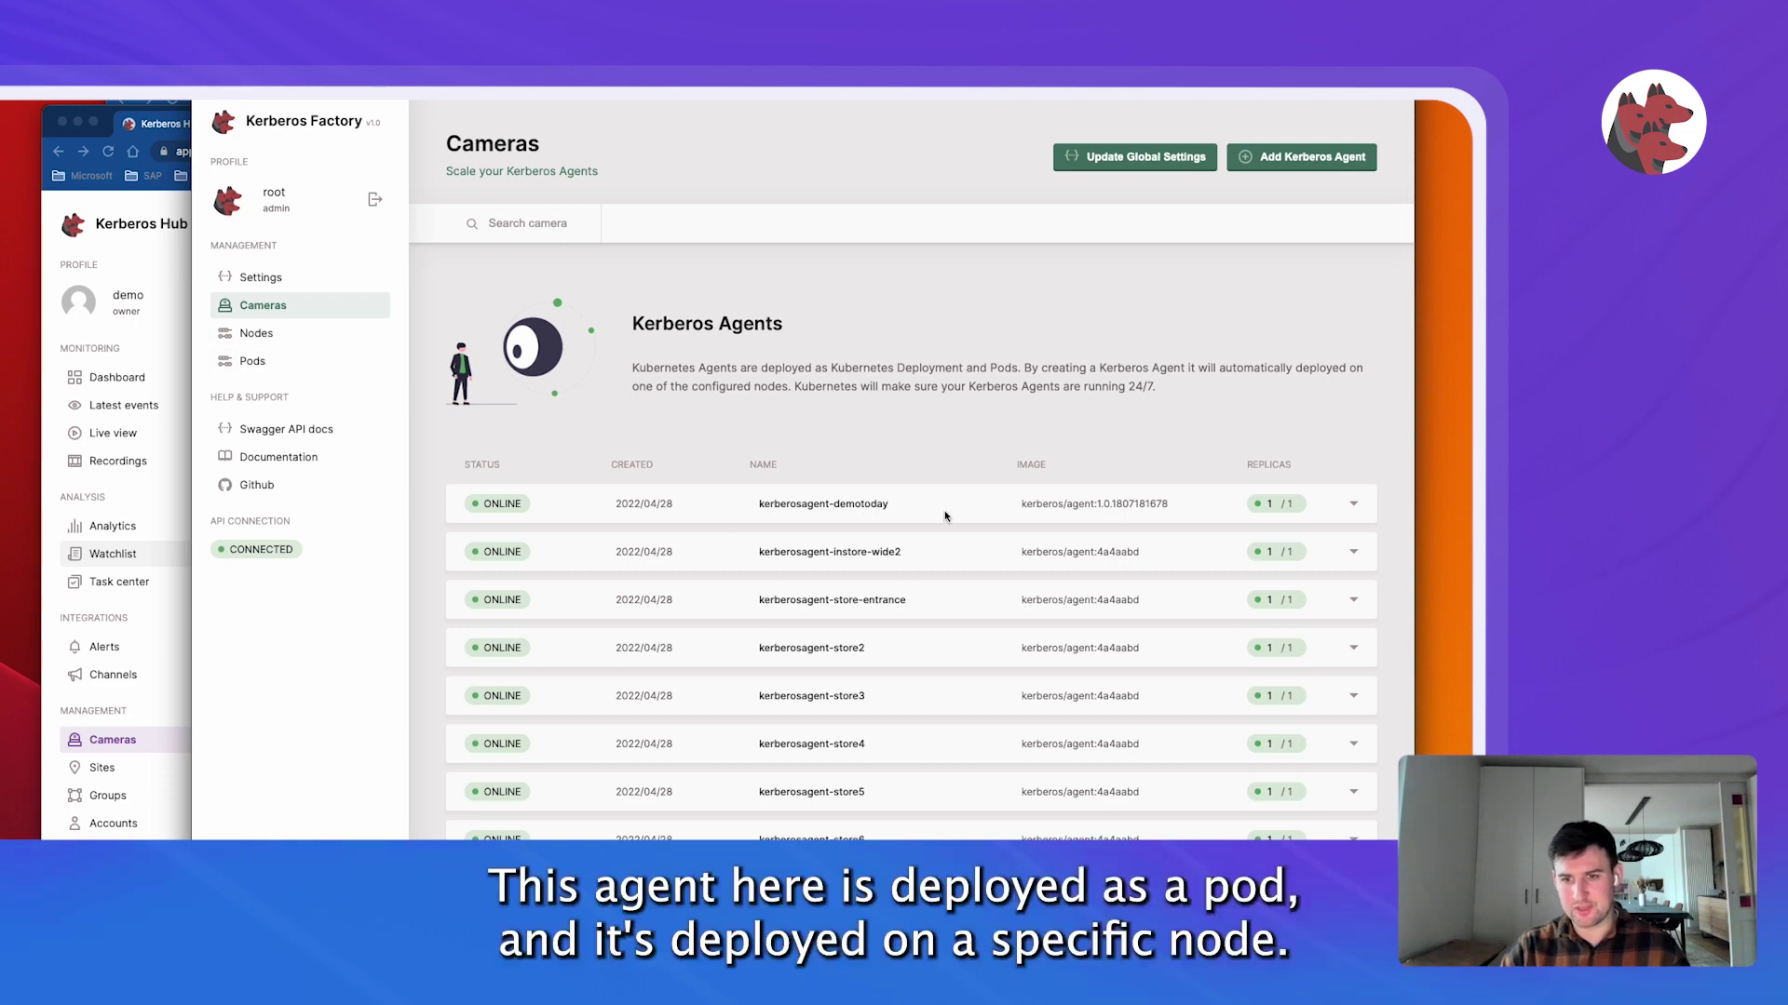
click(280, 361)
Inspect the Pods list, noting the nodes running the demotoday and store5 pods.
scroll(841, 615, down, 2)
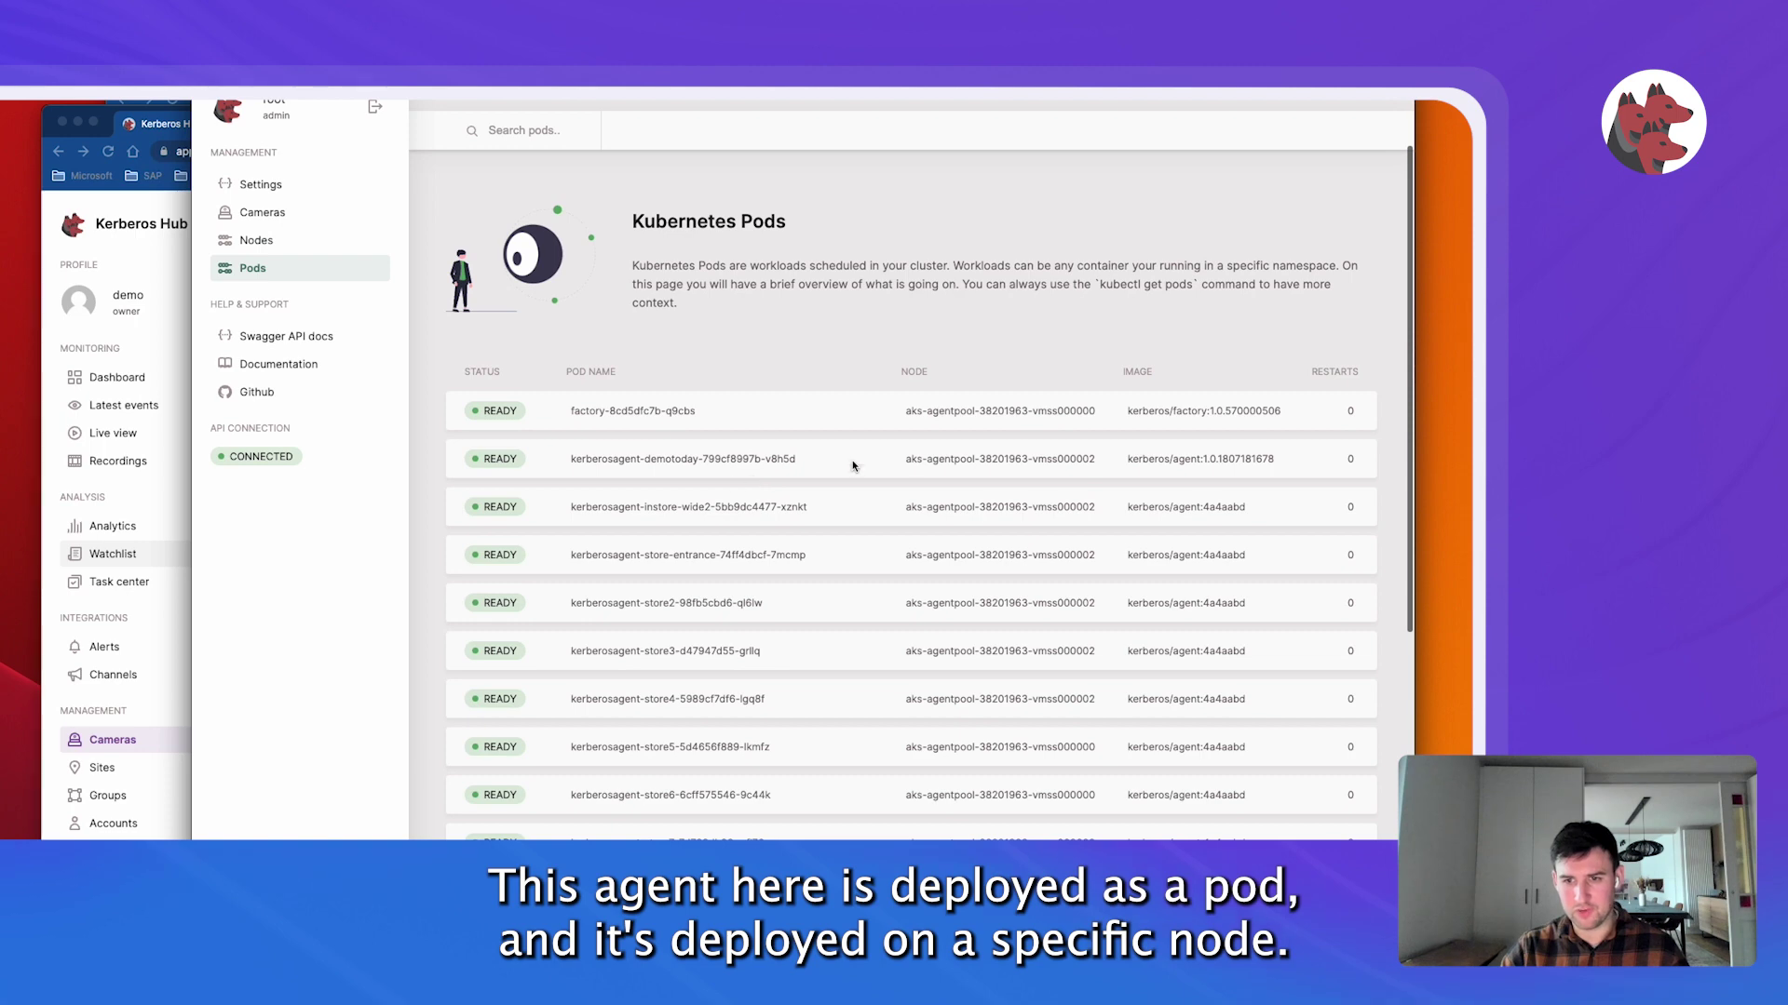
drag(1099, 463, 1036, 459)
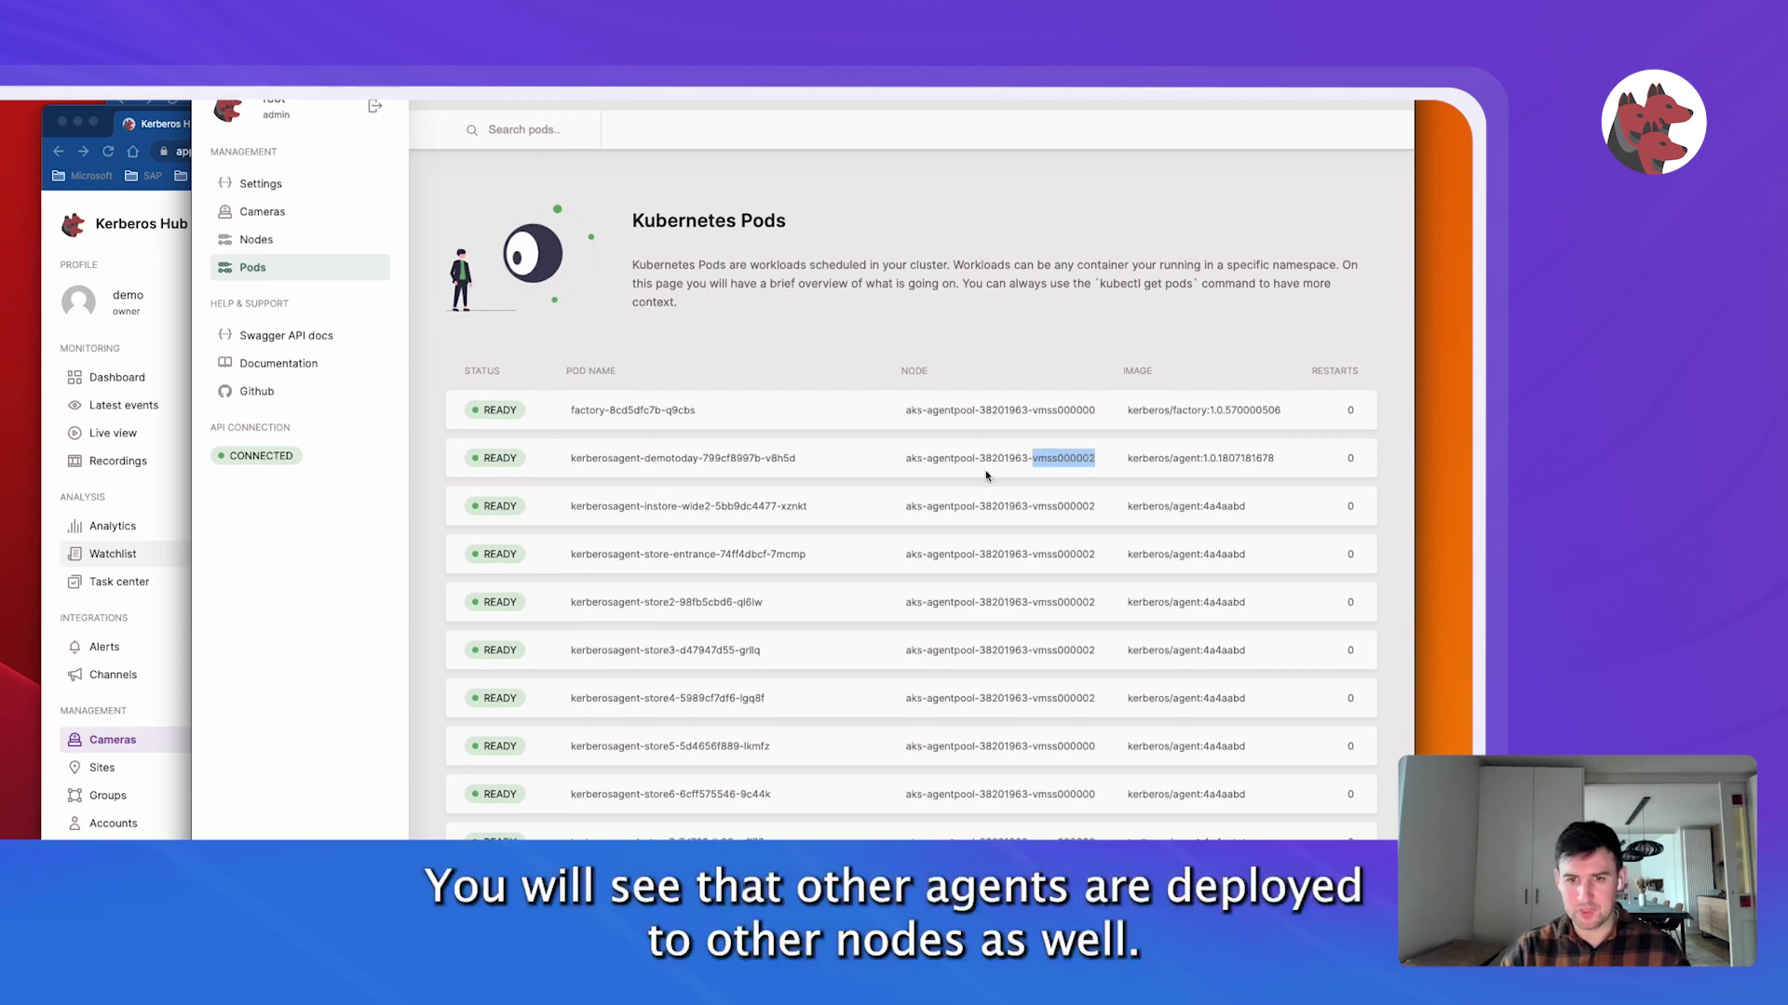
scroll(1024, 485, down, 3)
scroll(1126, 568, down, 1)
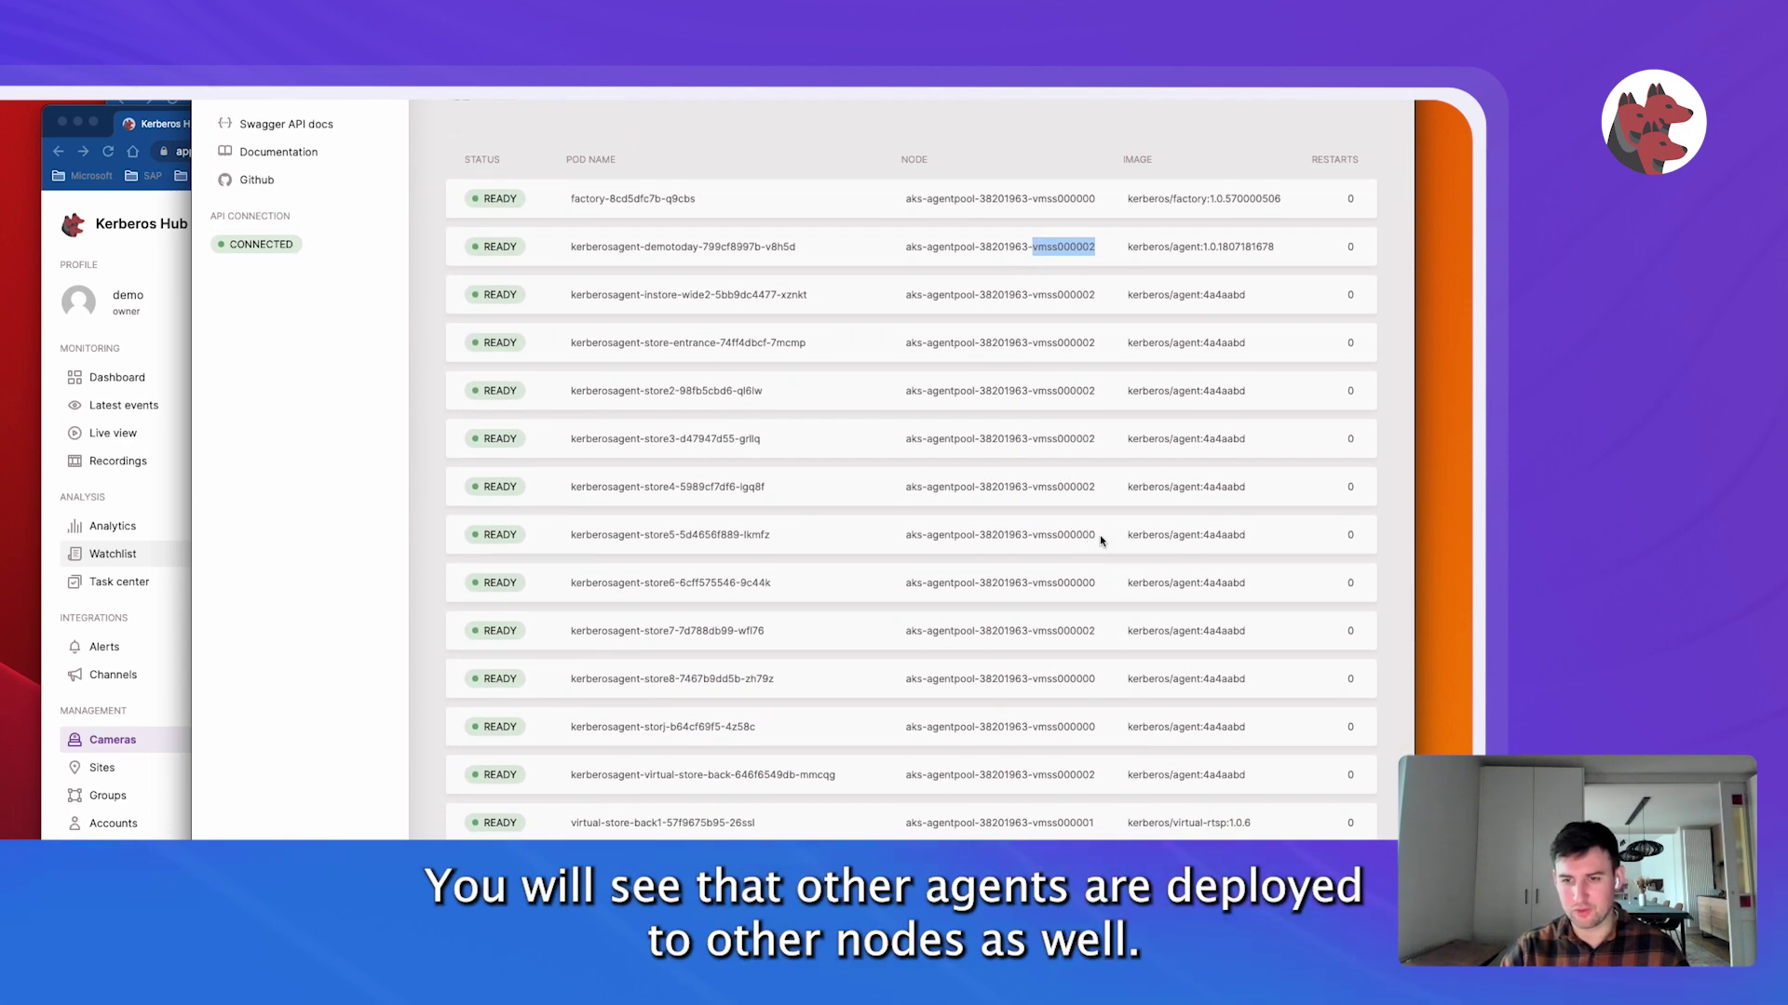
drag(1101, 540, 1053, 537)
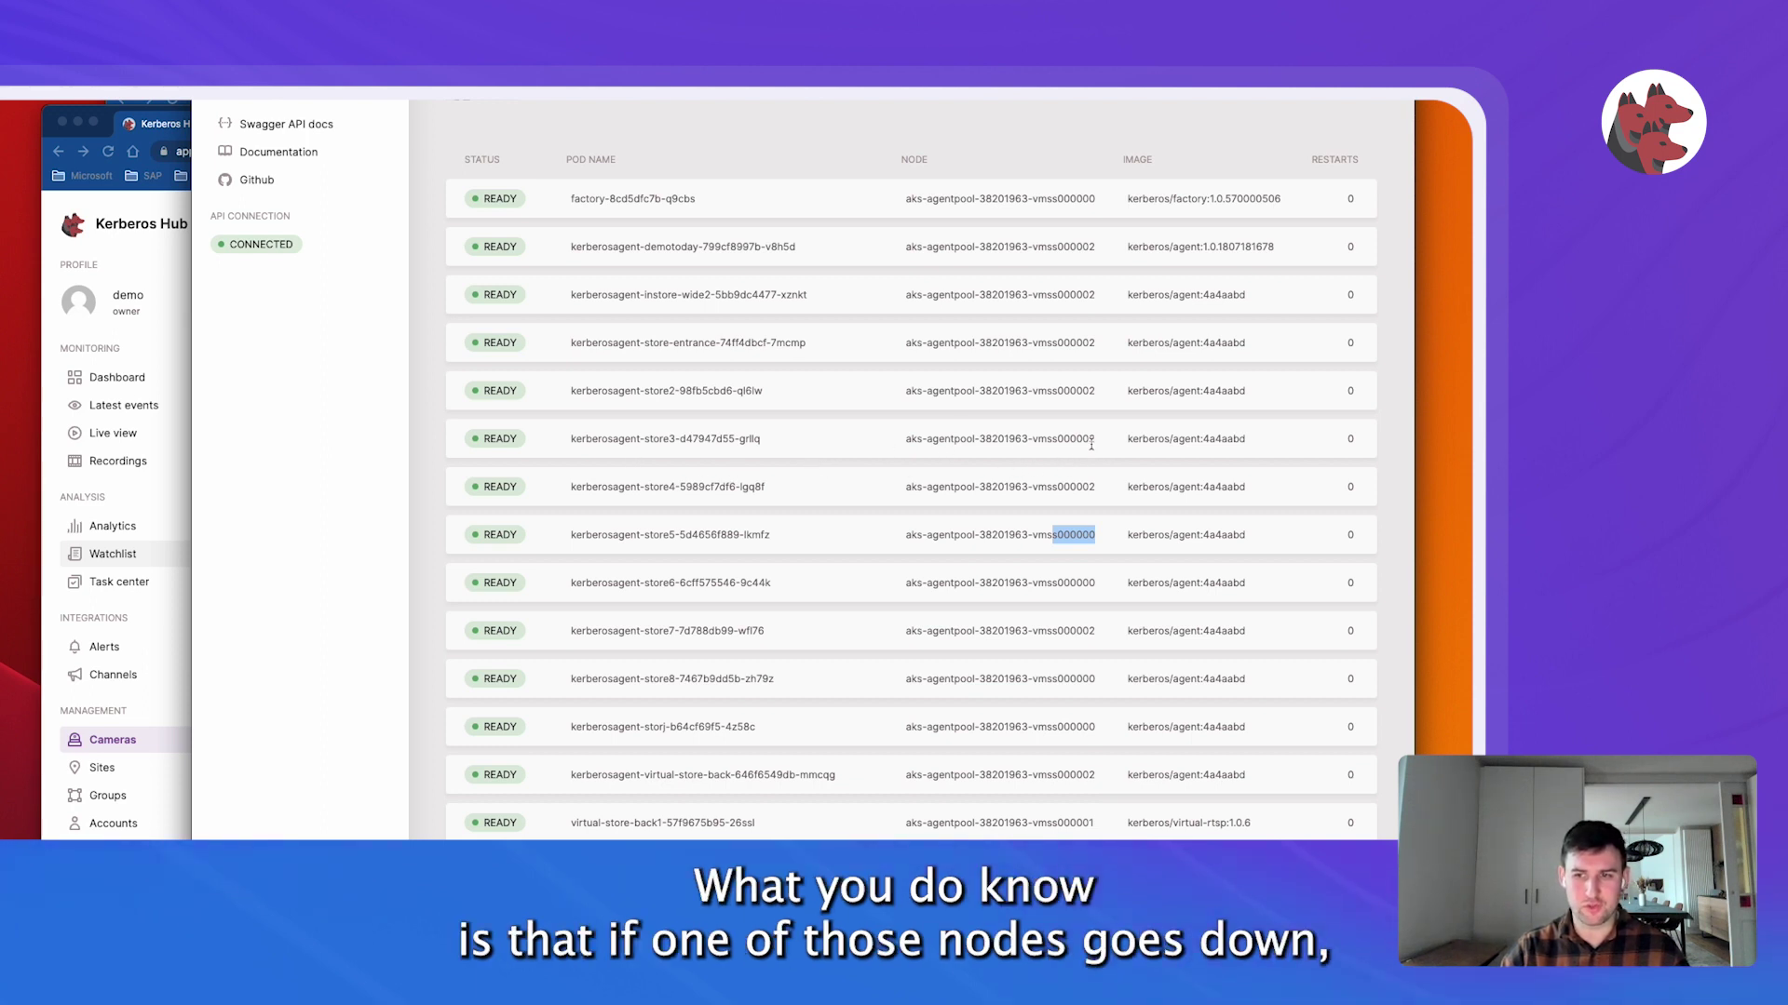
drag(797, 444, 563, 440)
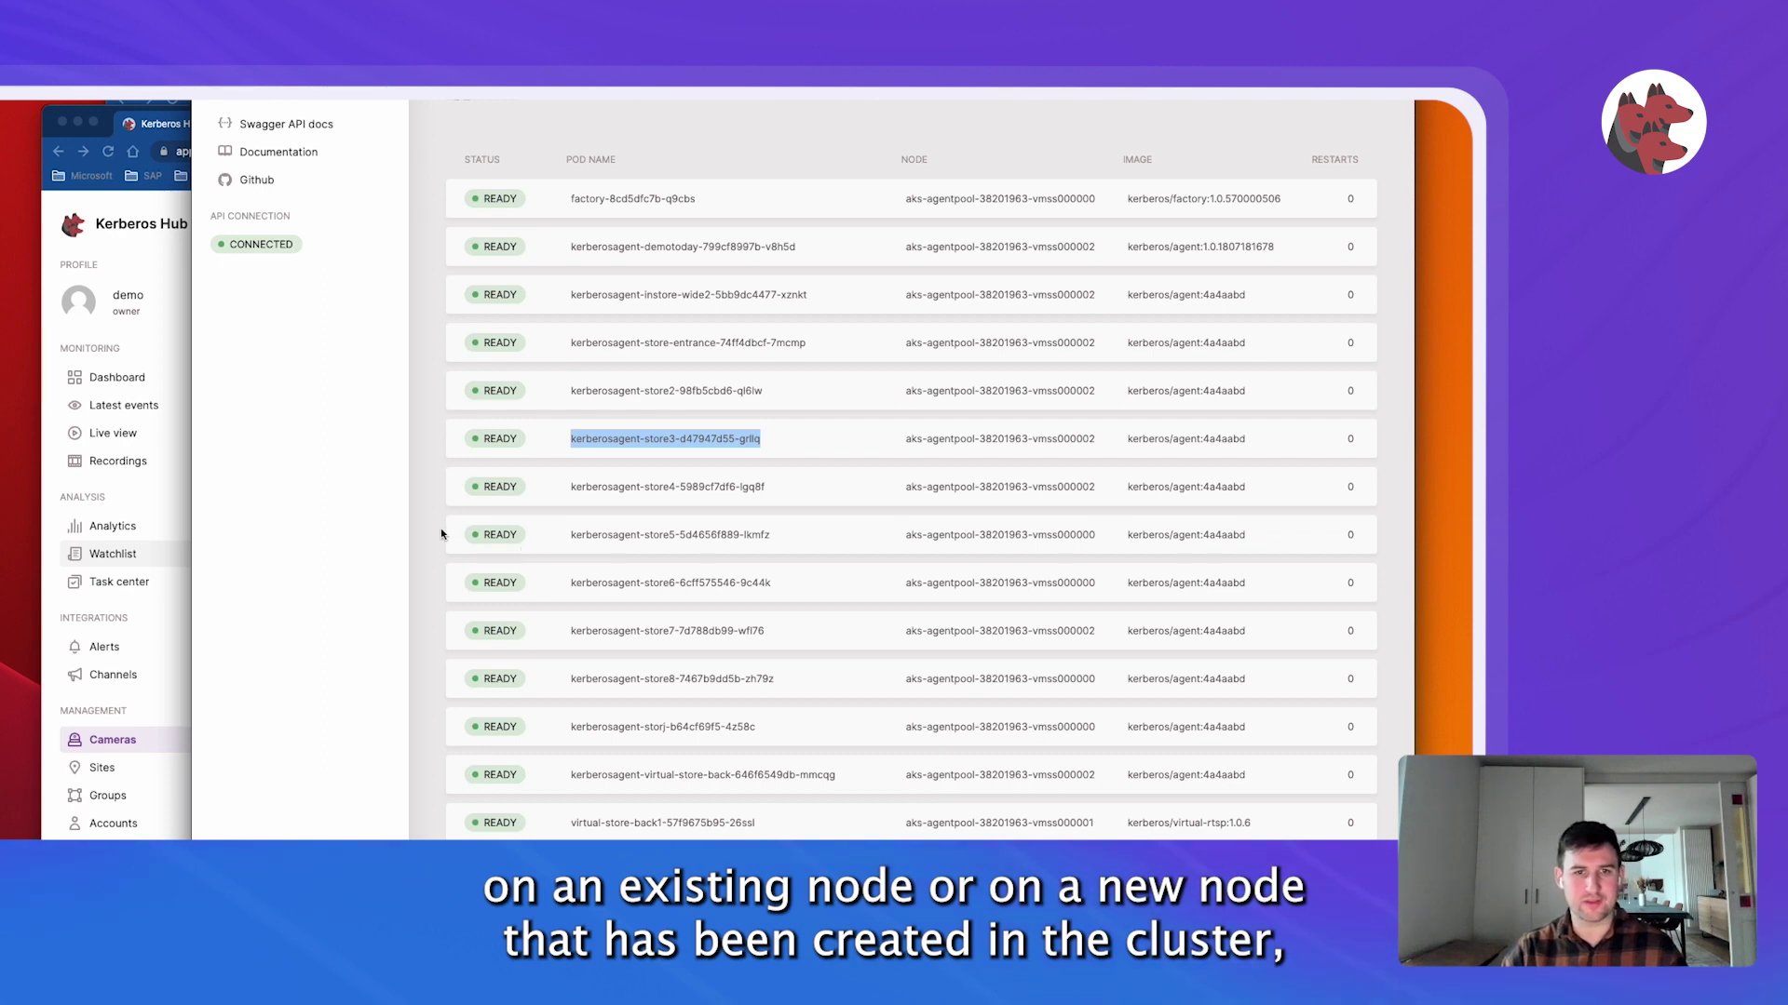
Return to the Cameras list showing kerberosagent-demotoday online on image kerberos/agent:1.0.1807181678.
scroll(442, 534, up, 3)
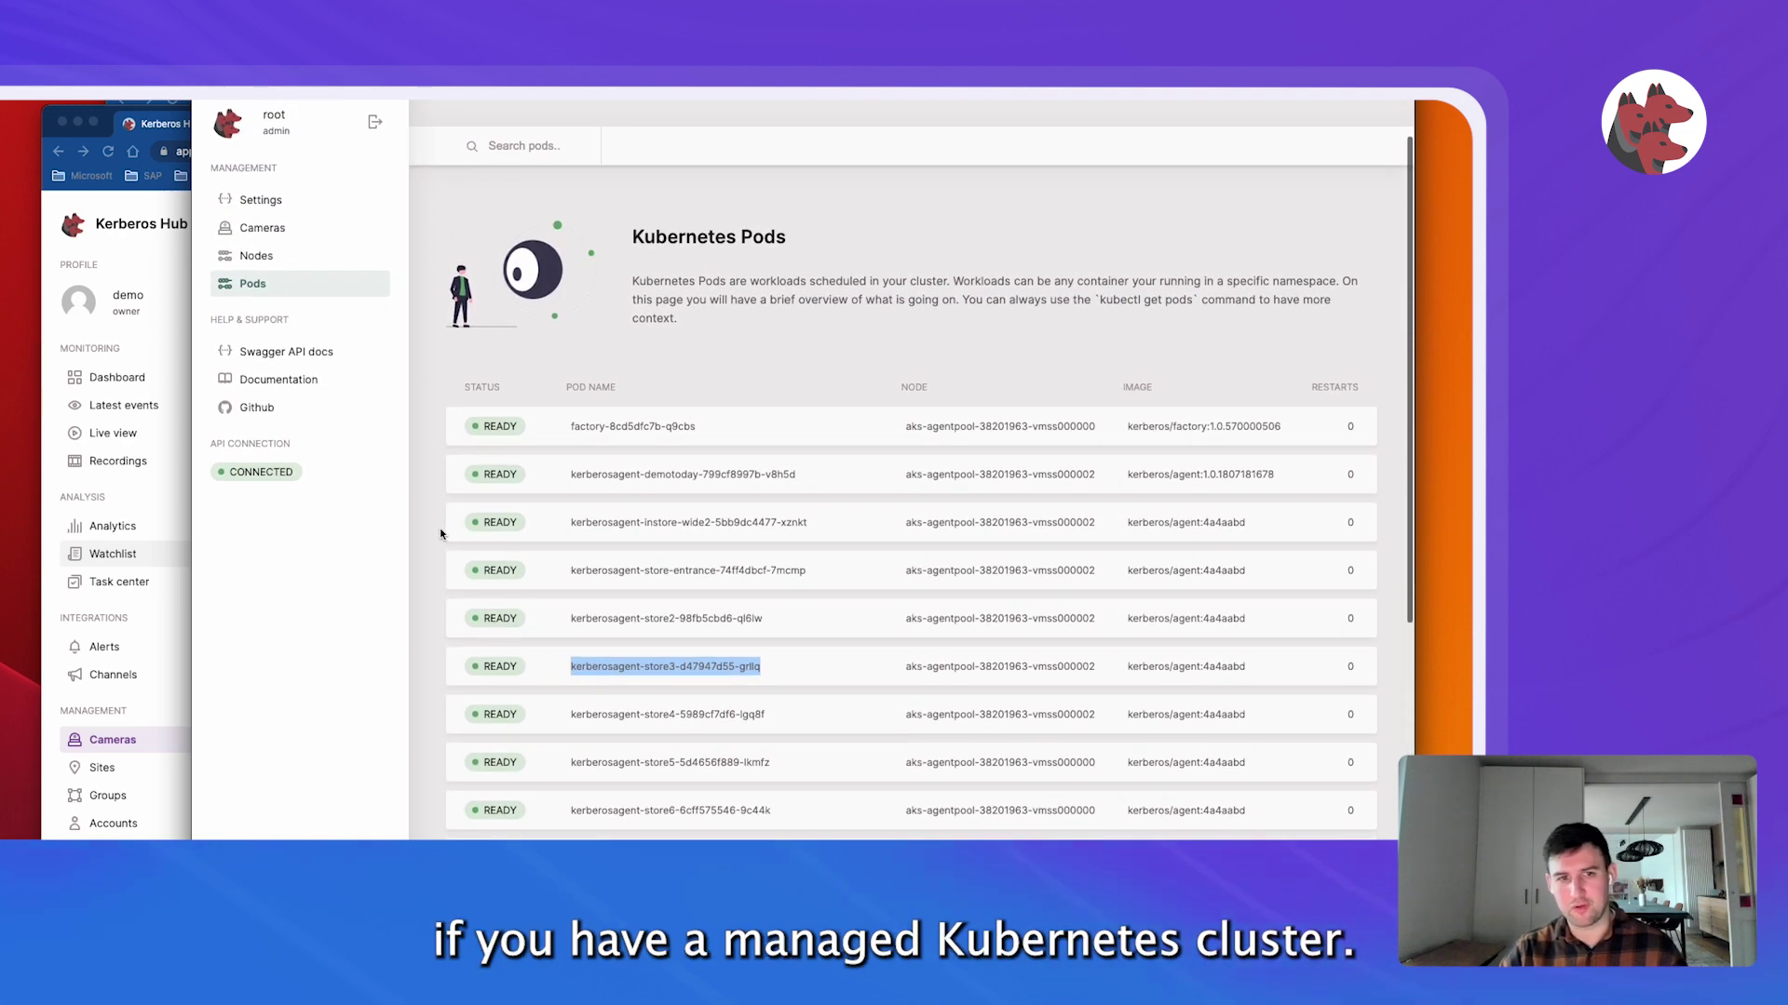
scroll(402, 290, up, 2)
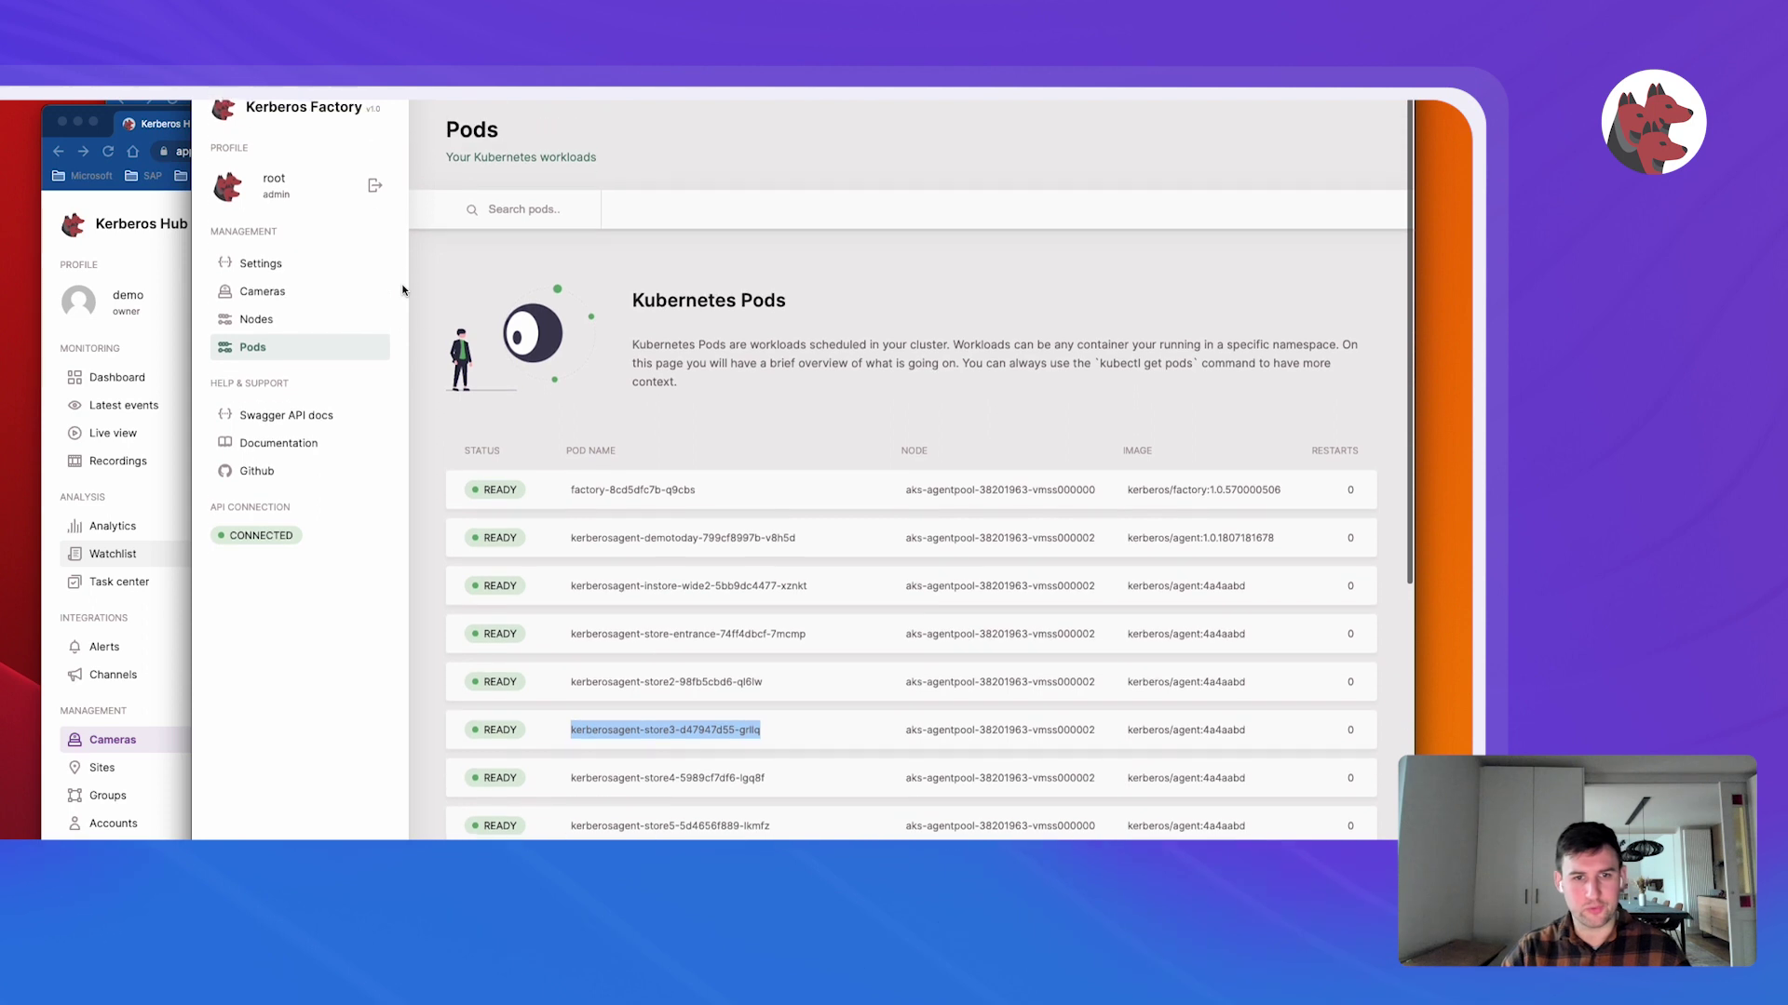
click(263, 304)
scroll(1084, 444, down, 1)
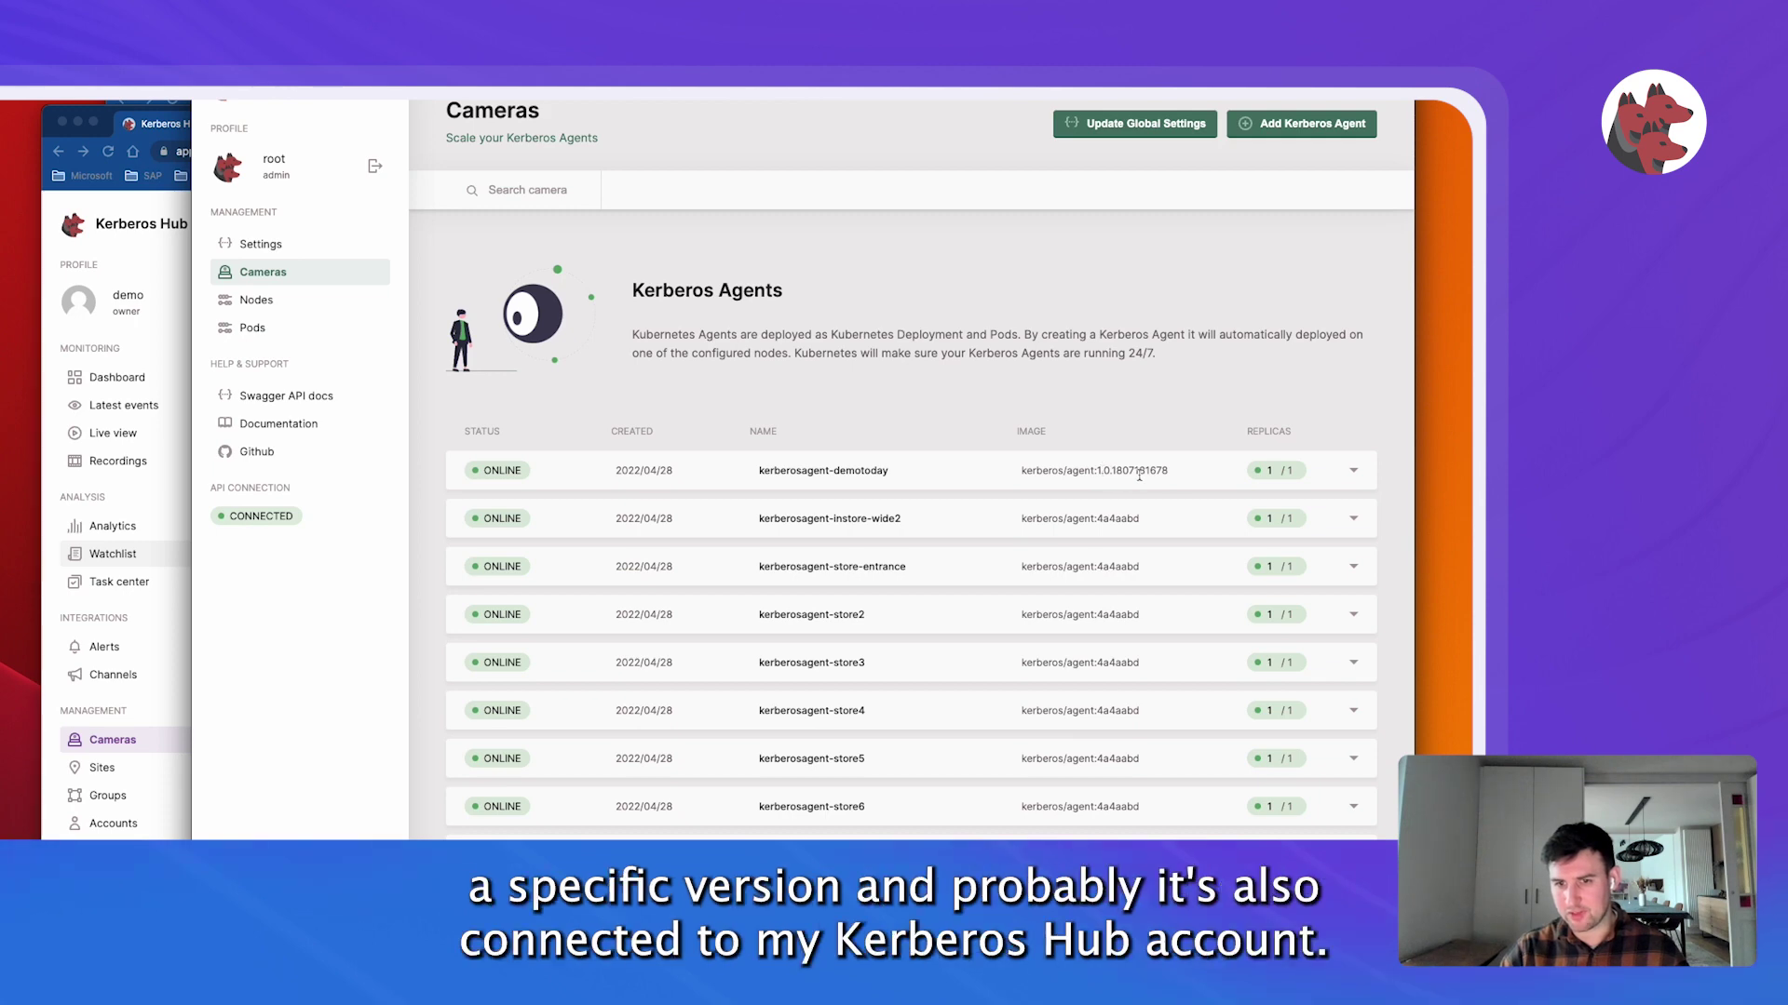
Check Hub's camera list, then expand kerberosagent-demotoday's details in Factory, showing IP 10.240.0.6.
click(172, 796)
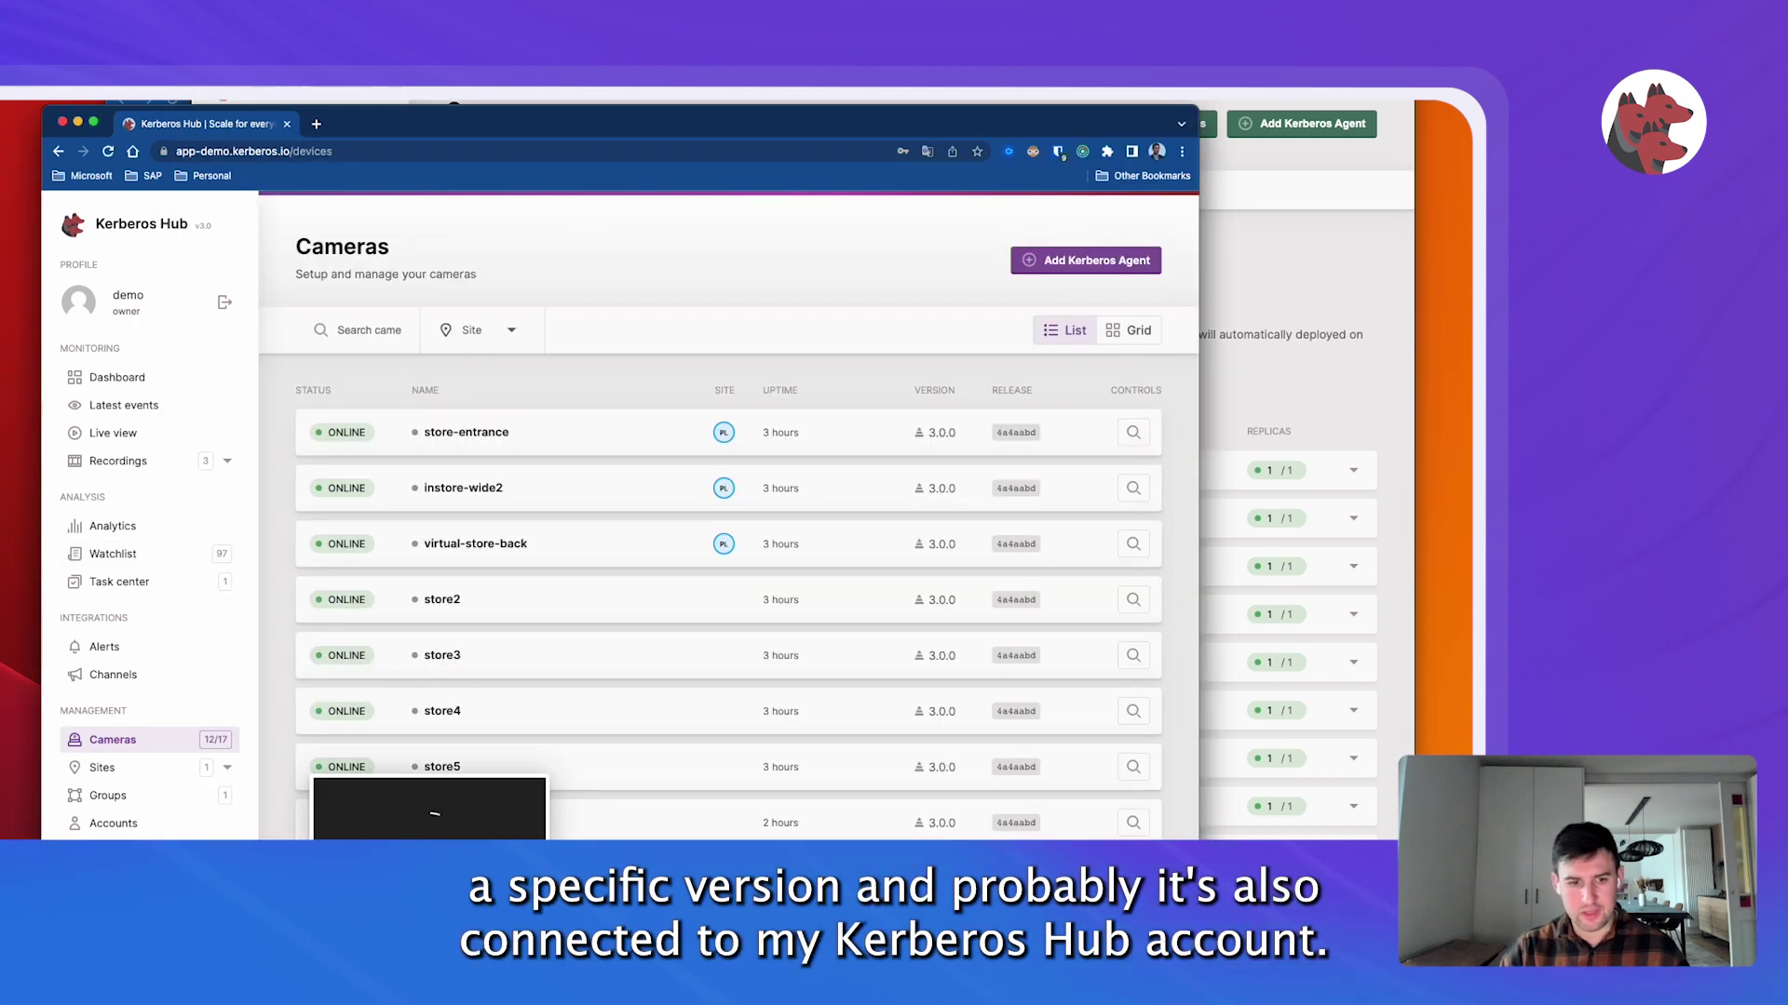
scroll(265, 797, down, 5)
scroll(265, 797, down, 3)
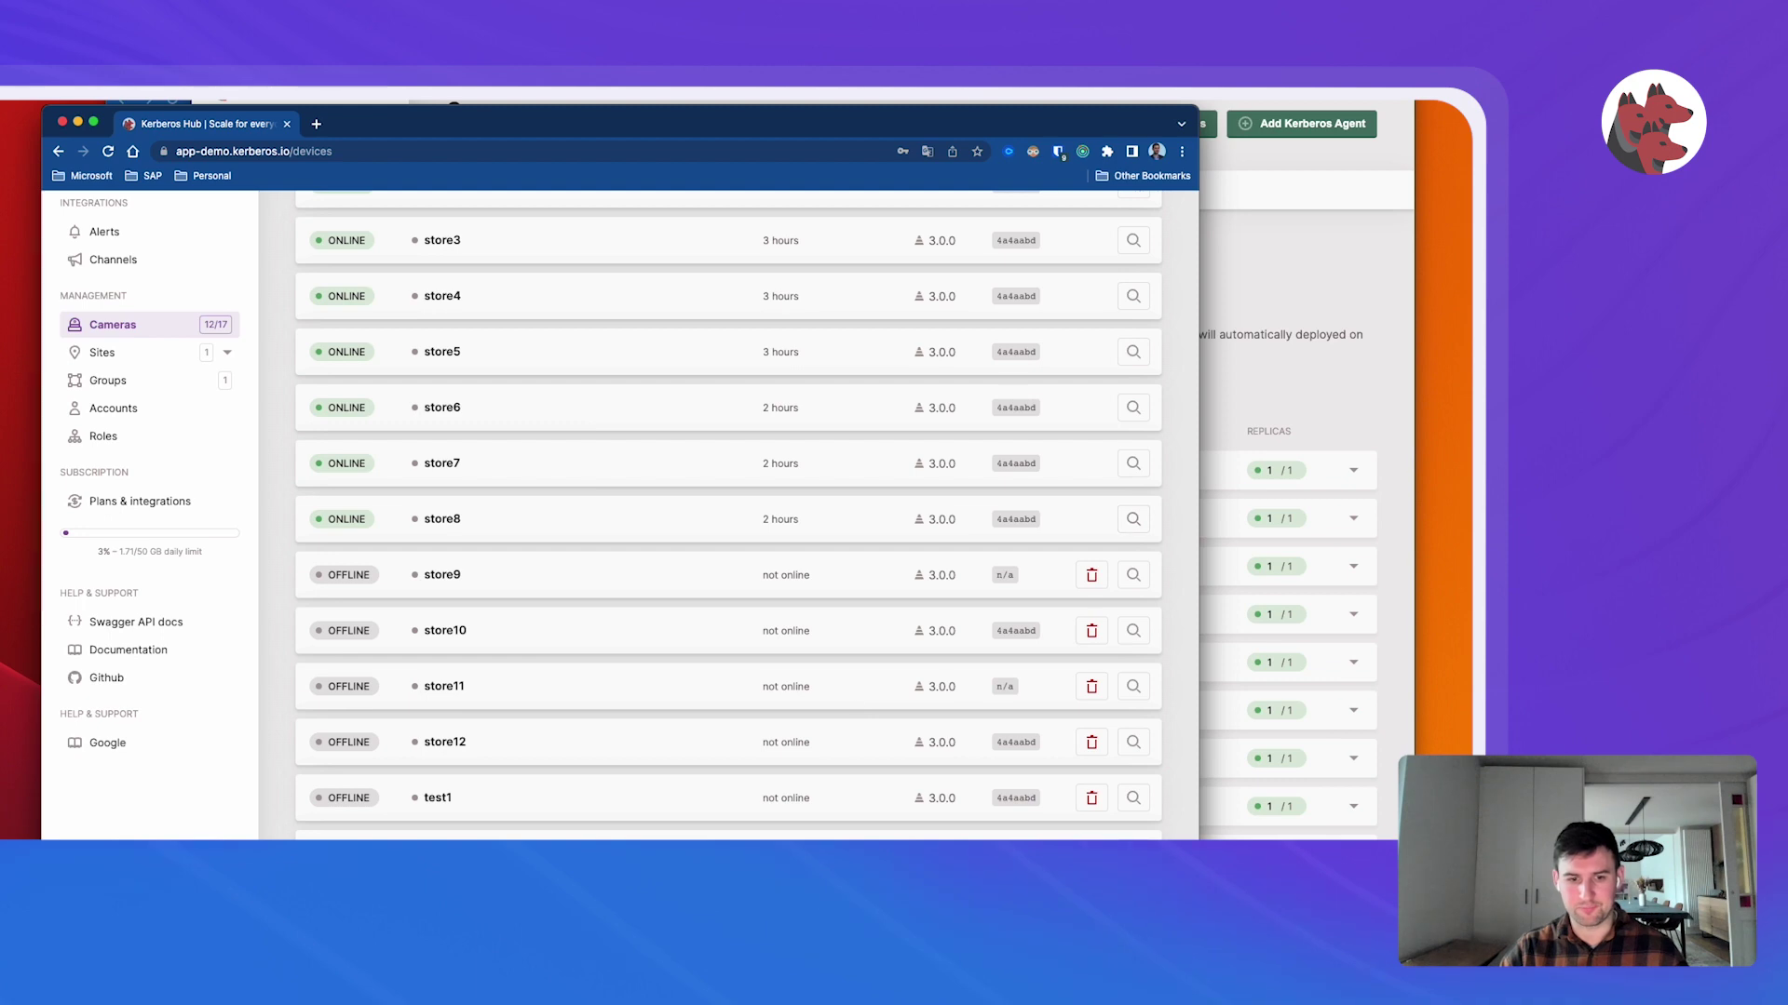
click(1212, 451)
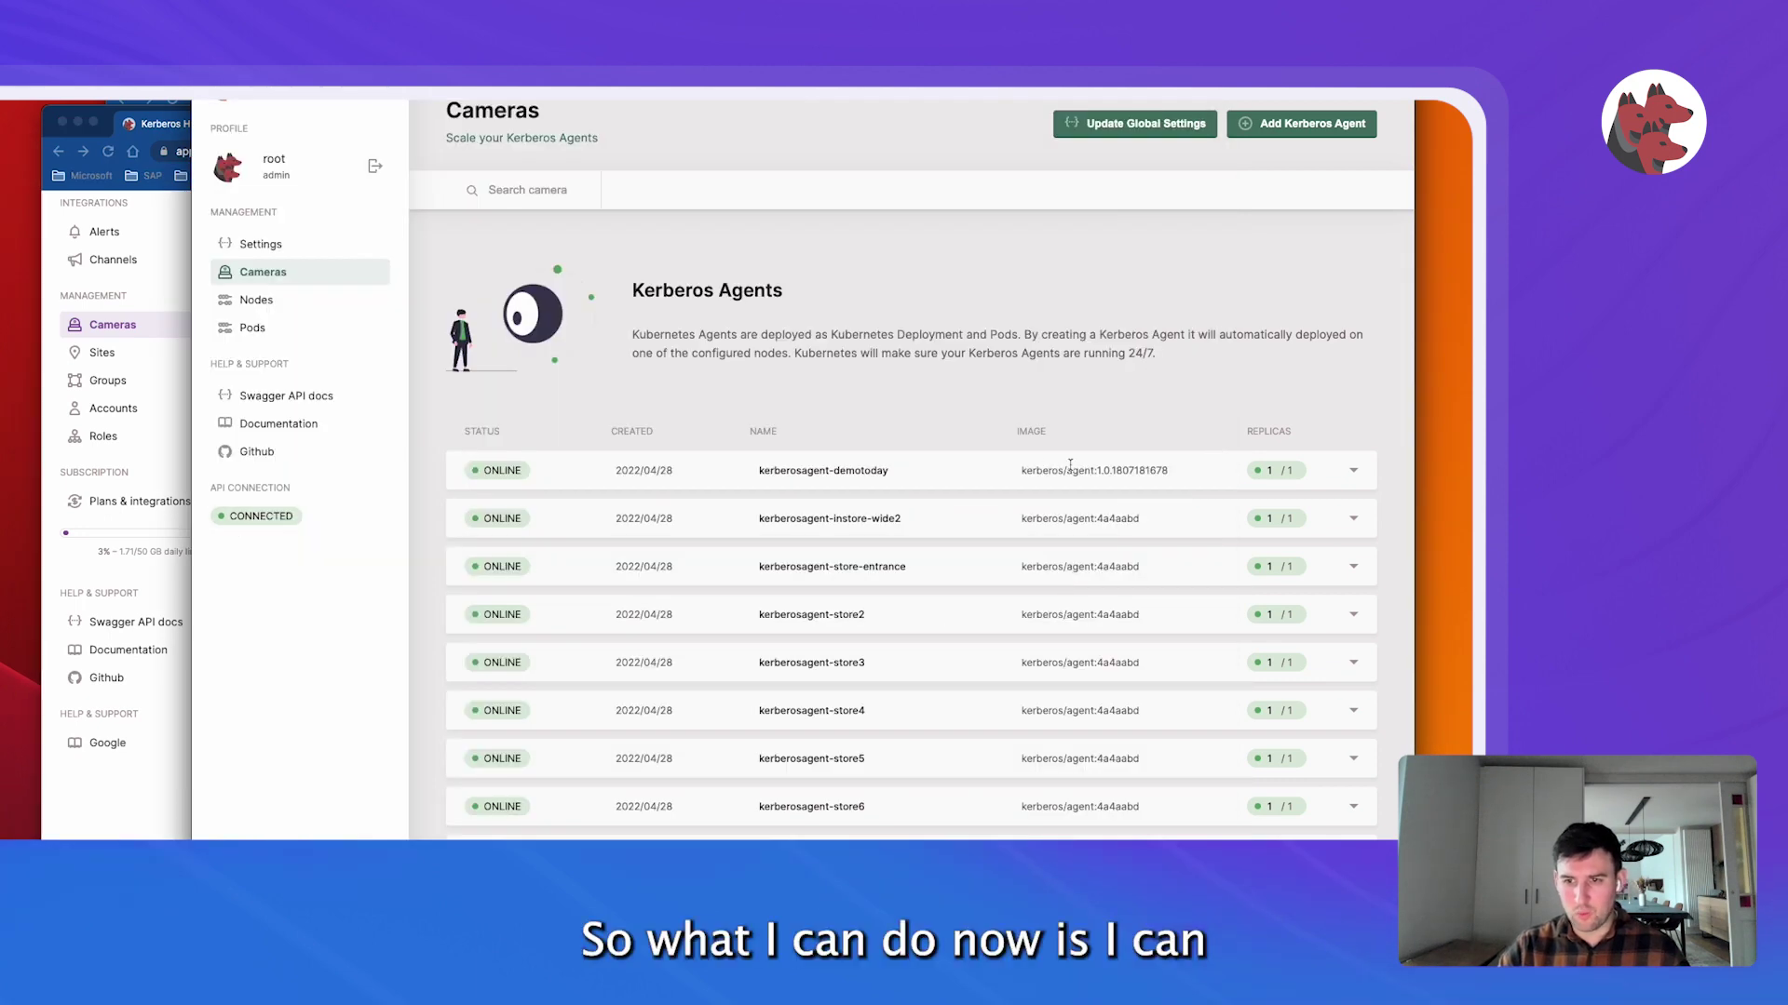
click(1177, 482)
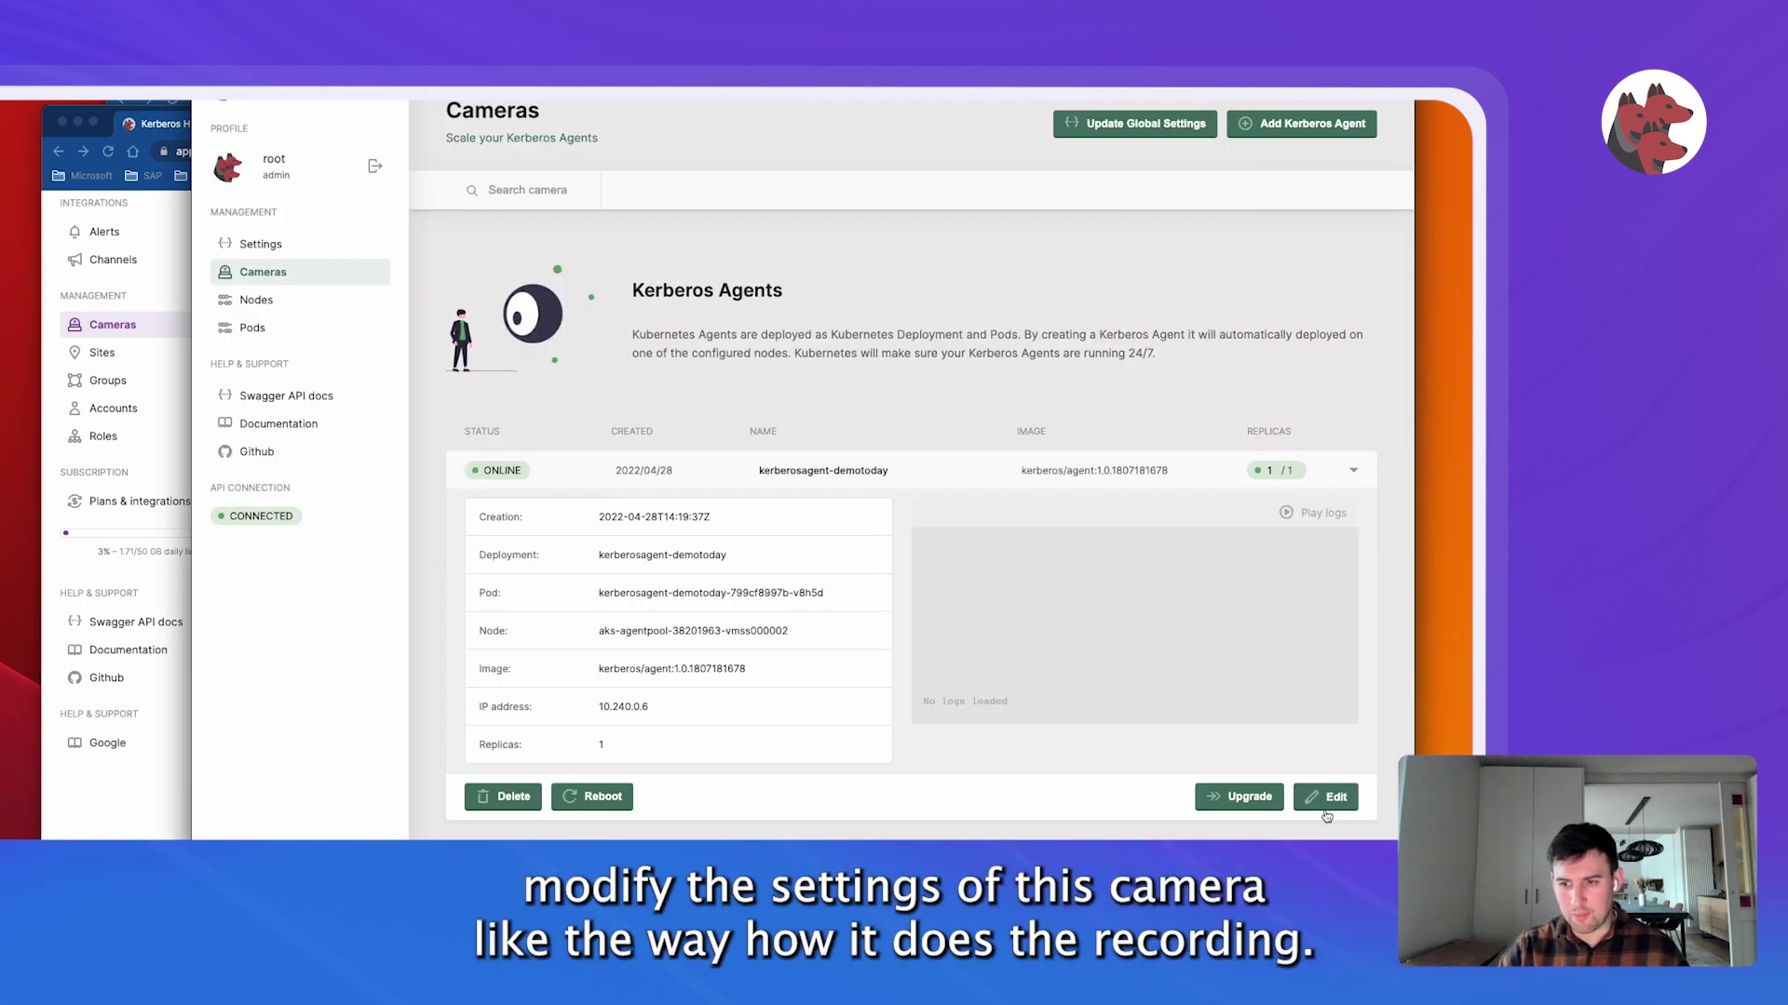
click(1328, 796)
click(740, 185)
click(629, 183)
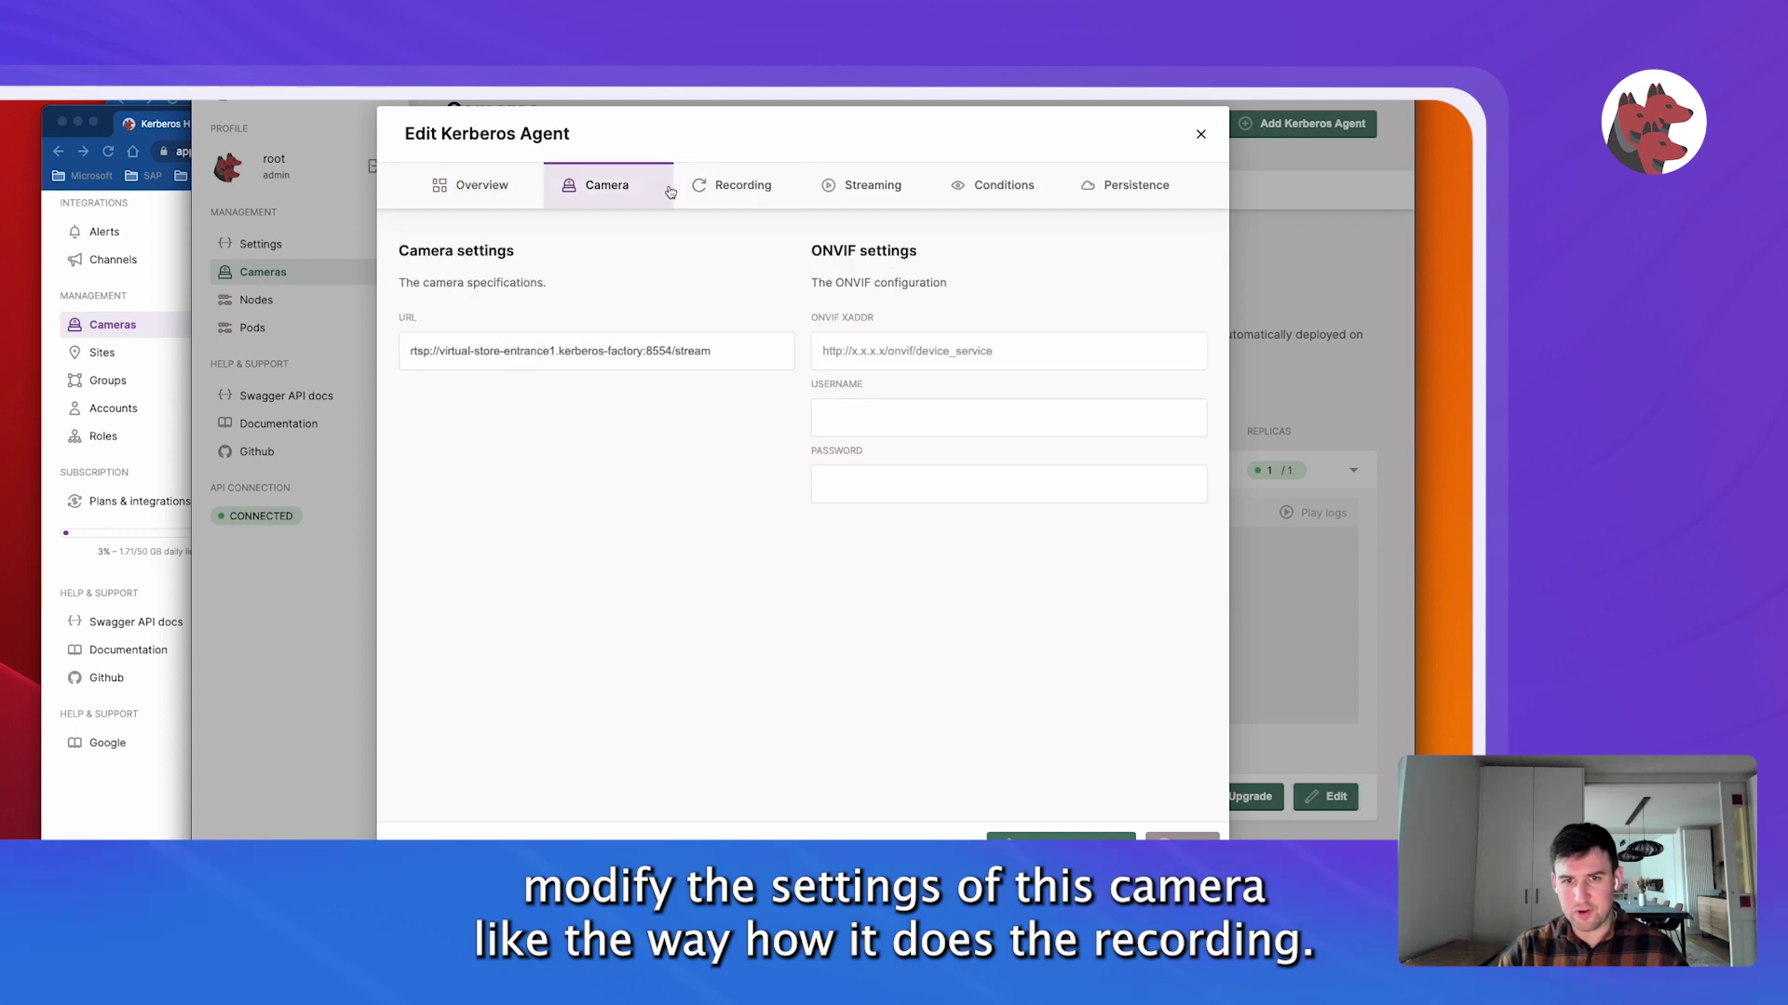
click(740, 185)
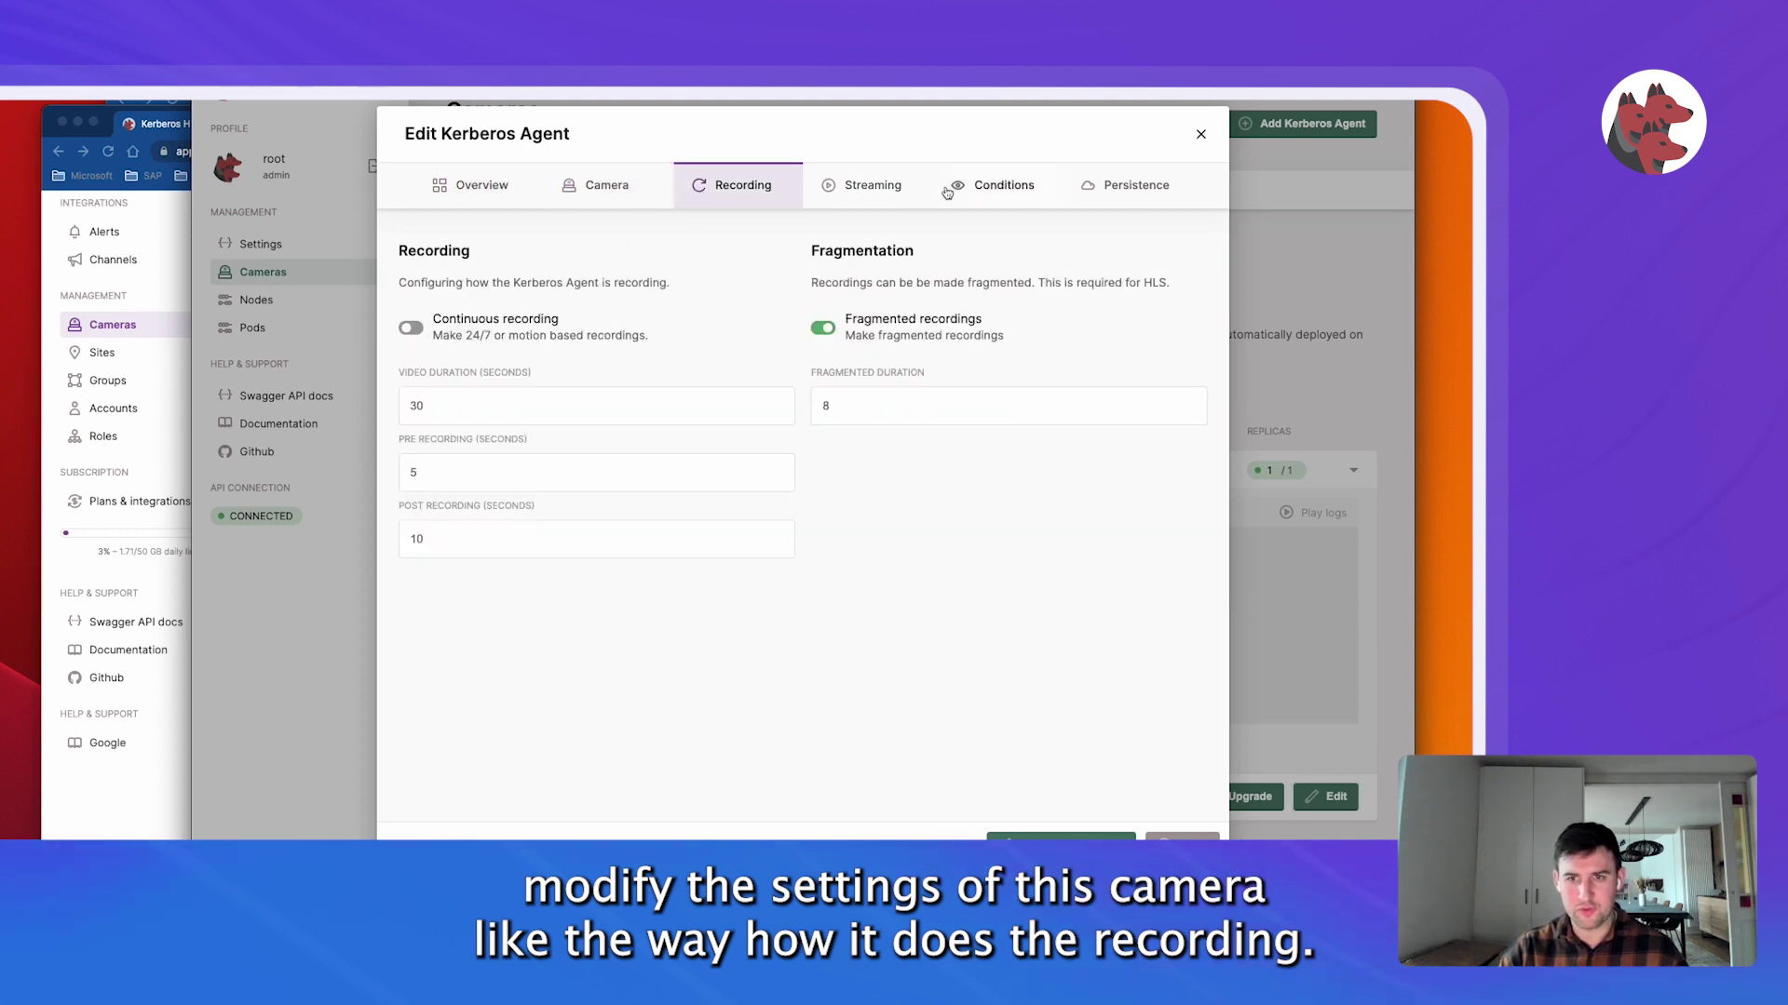
click(991, 185)
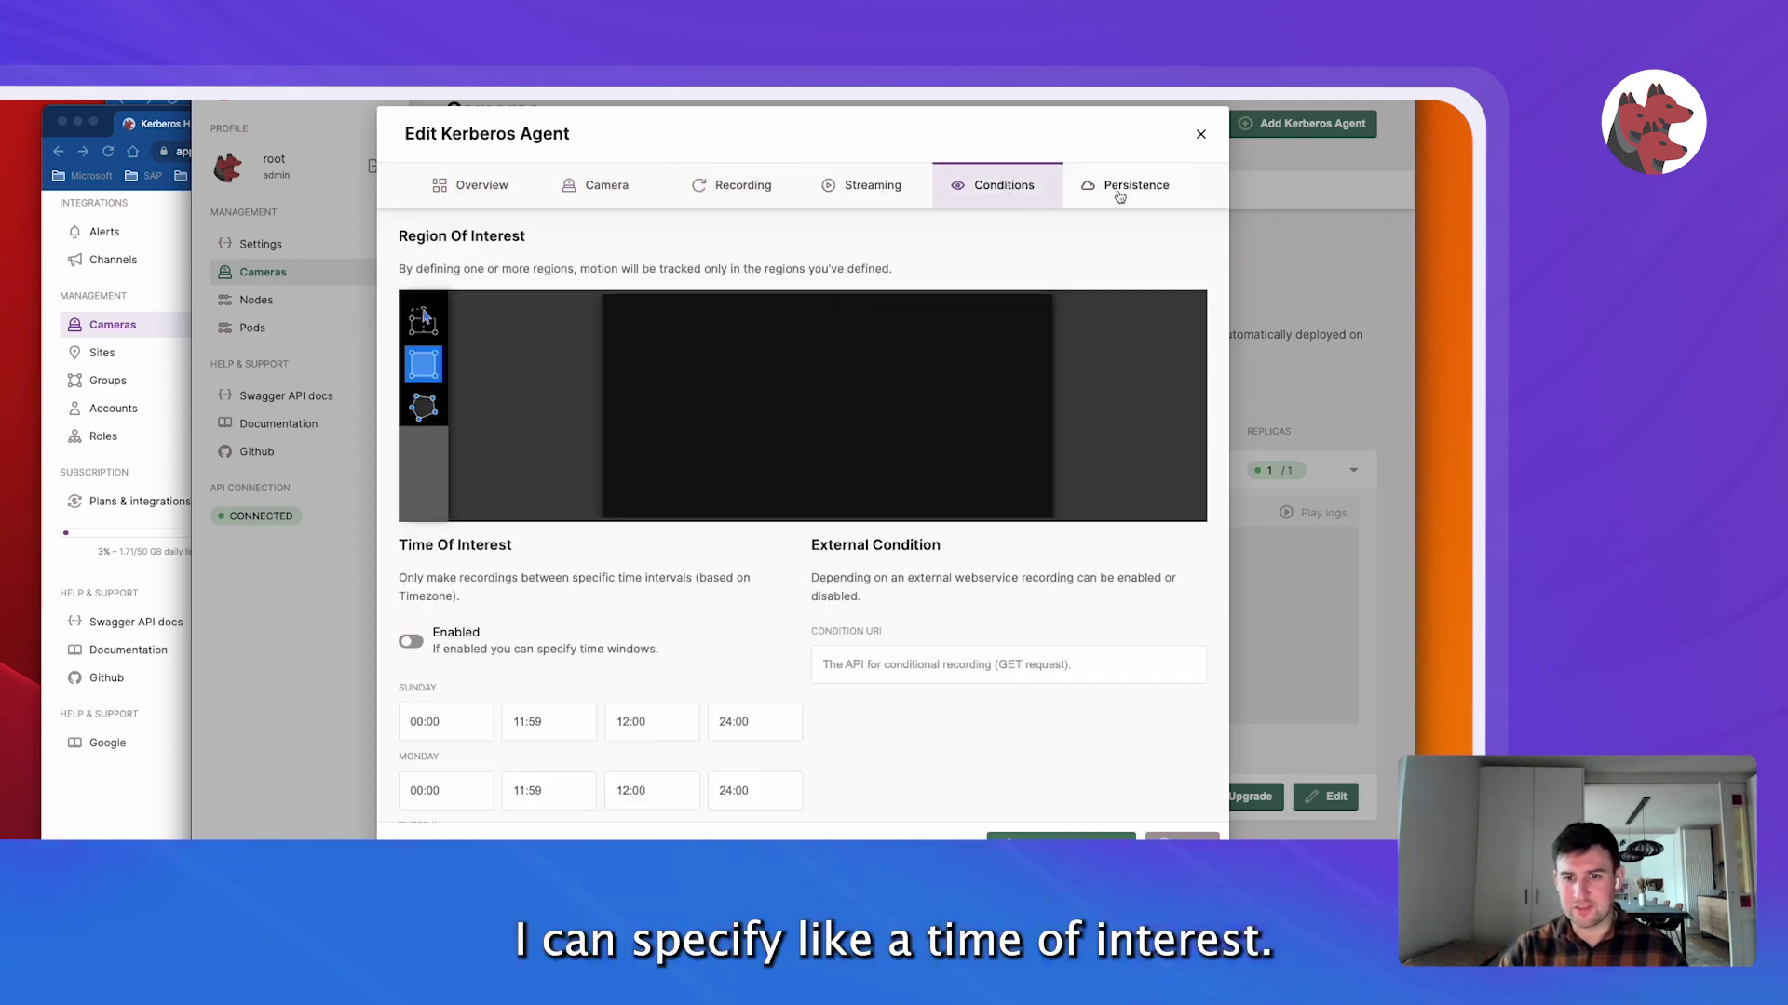
scroll(942, 450, down, 3)
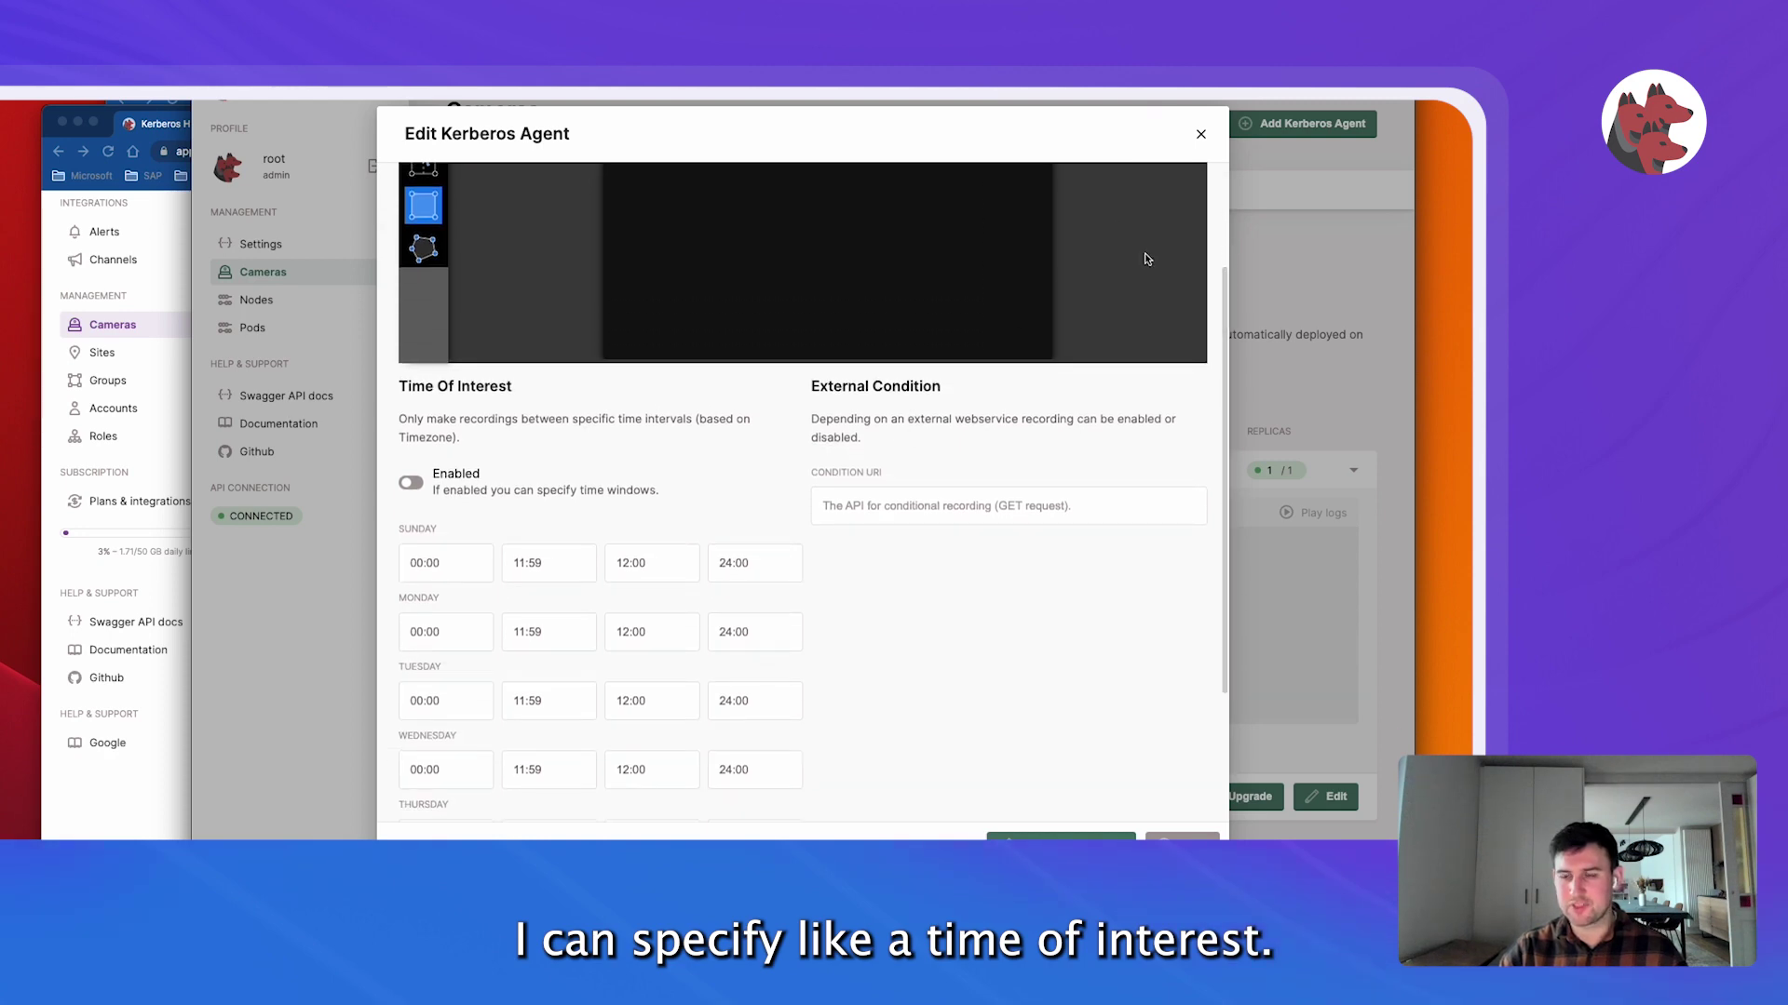
scroll(1145, 259, up, 4)
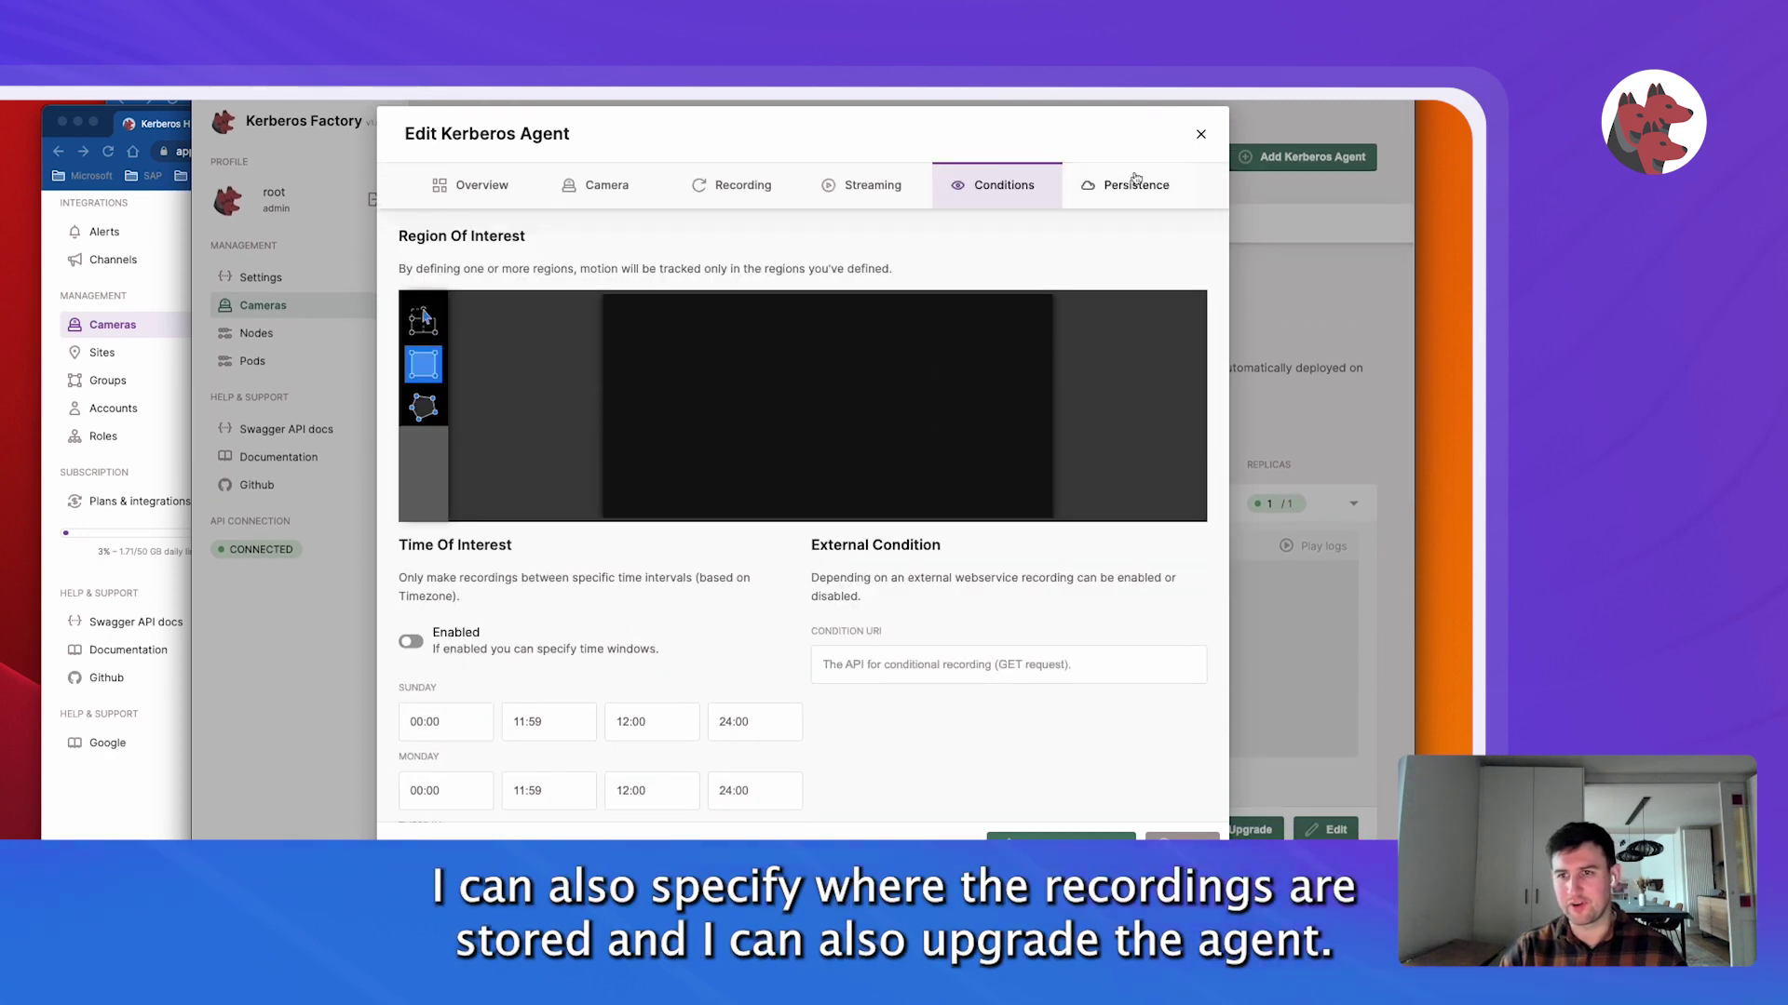
click(1204, 138)
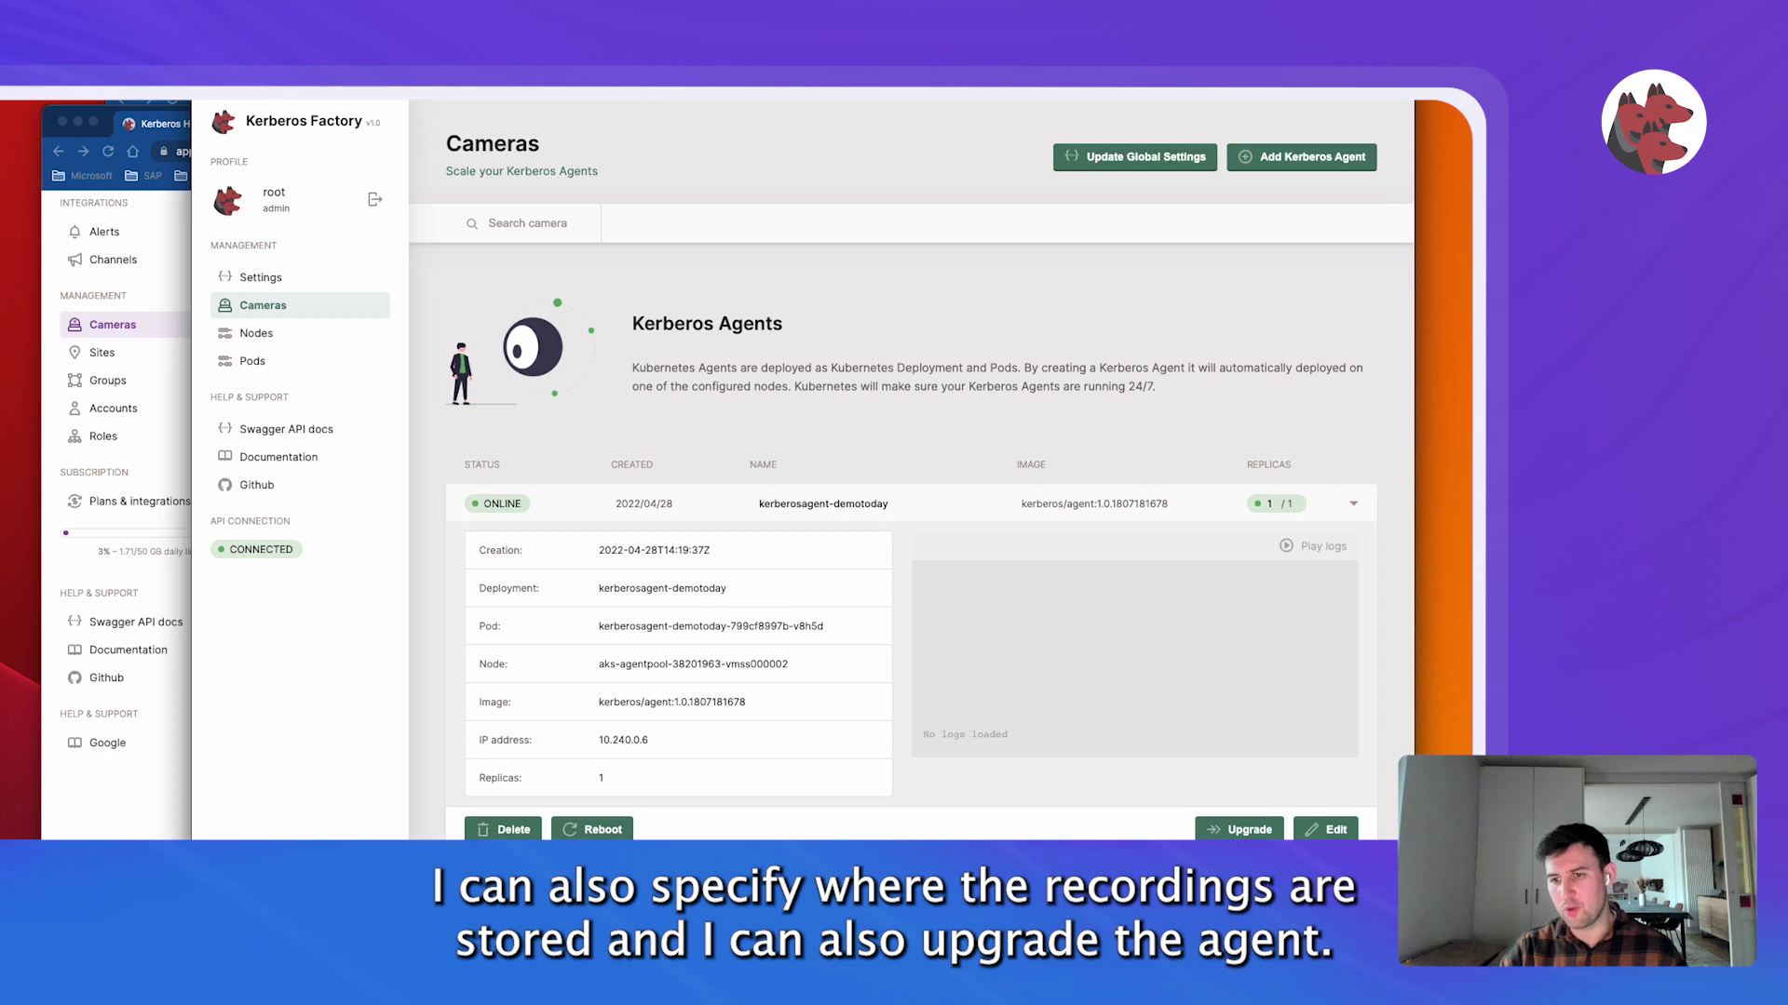
click(1247, 830)
Upgrade kerberosagent-demotoday to agent version 4a4aabd and collapse its details.
click(835, 457)
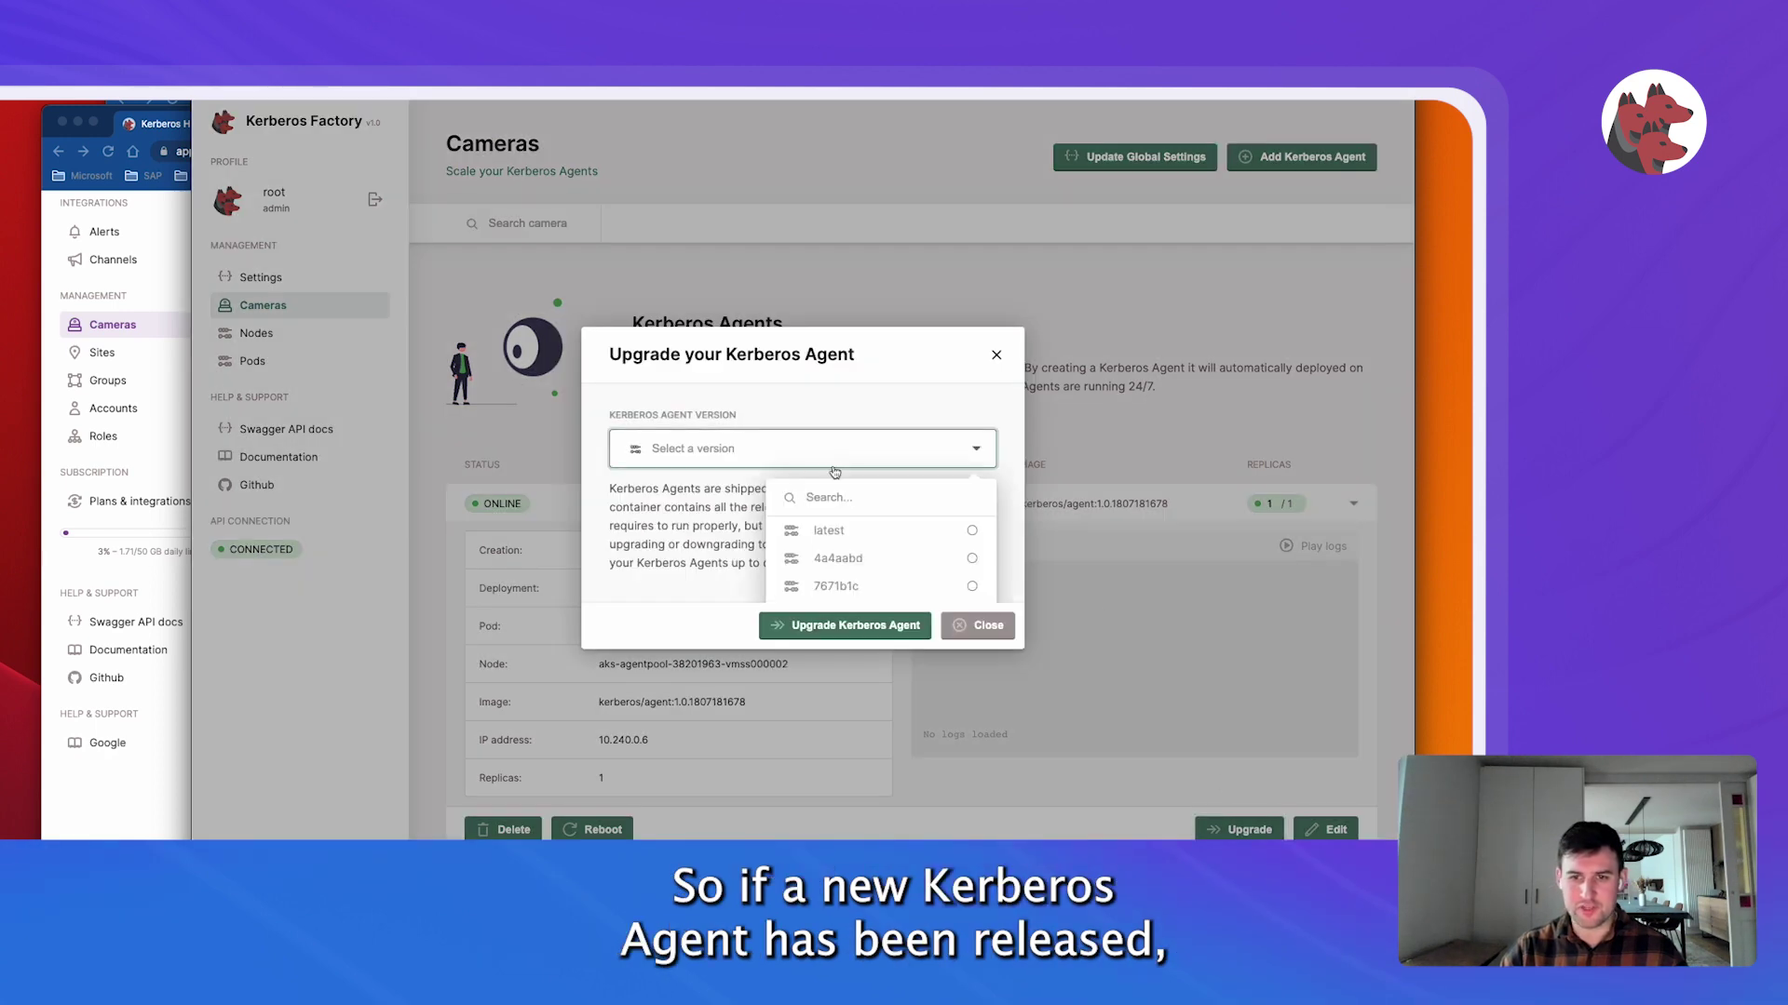
click(855, 557)
click(844, 625)
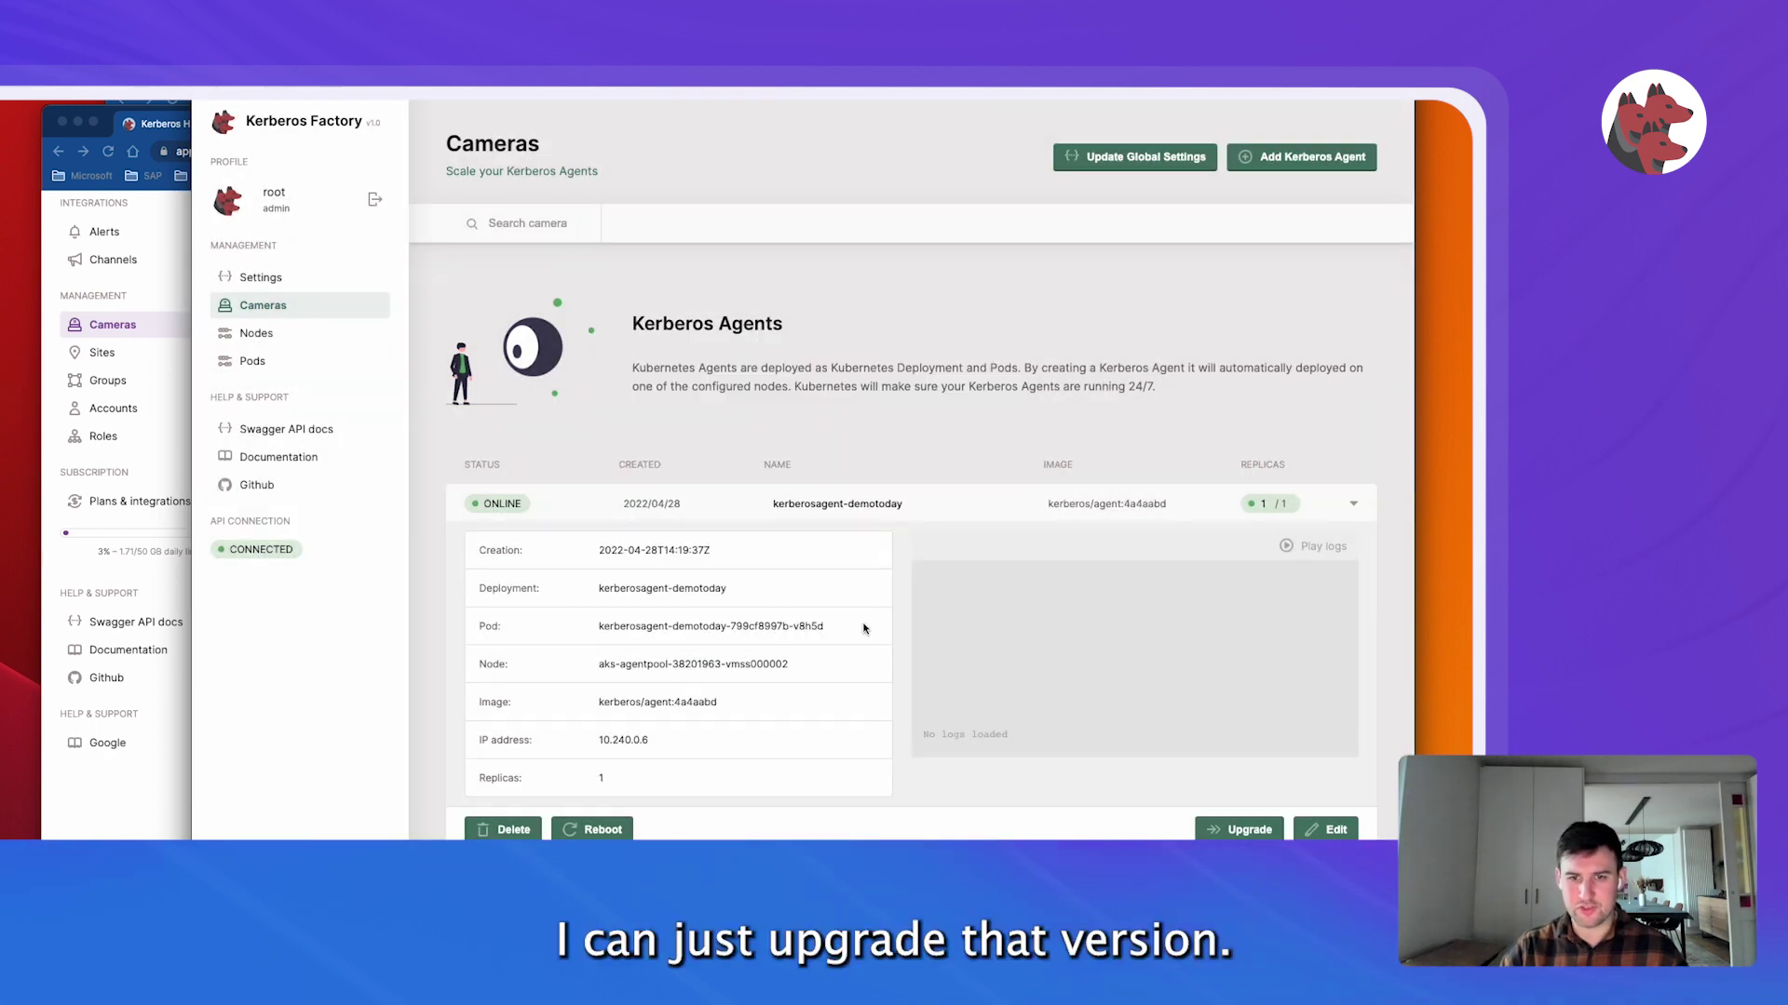
click(825, 506)
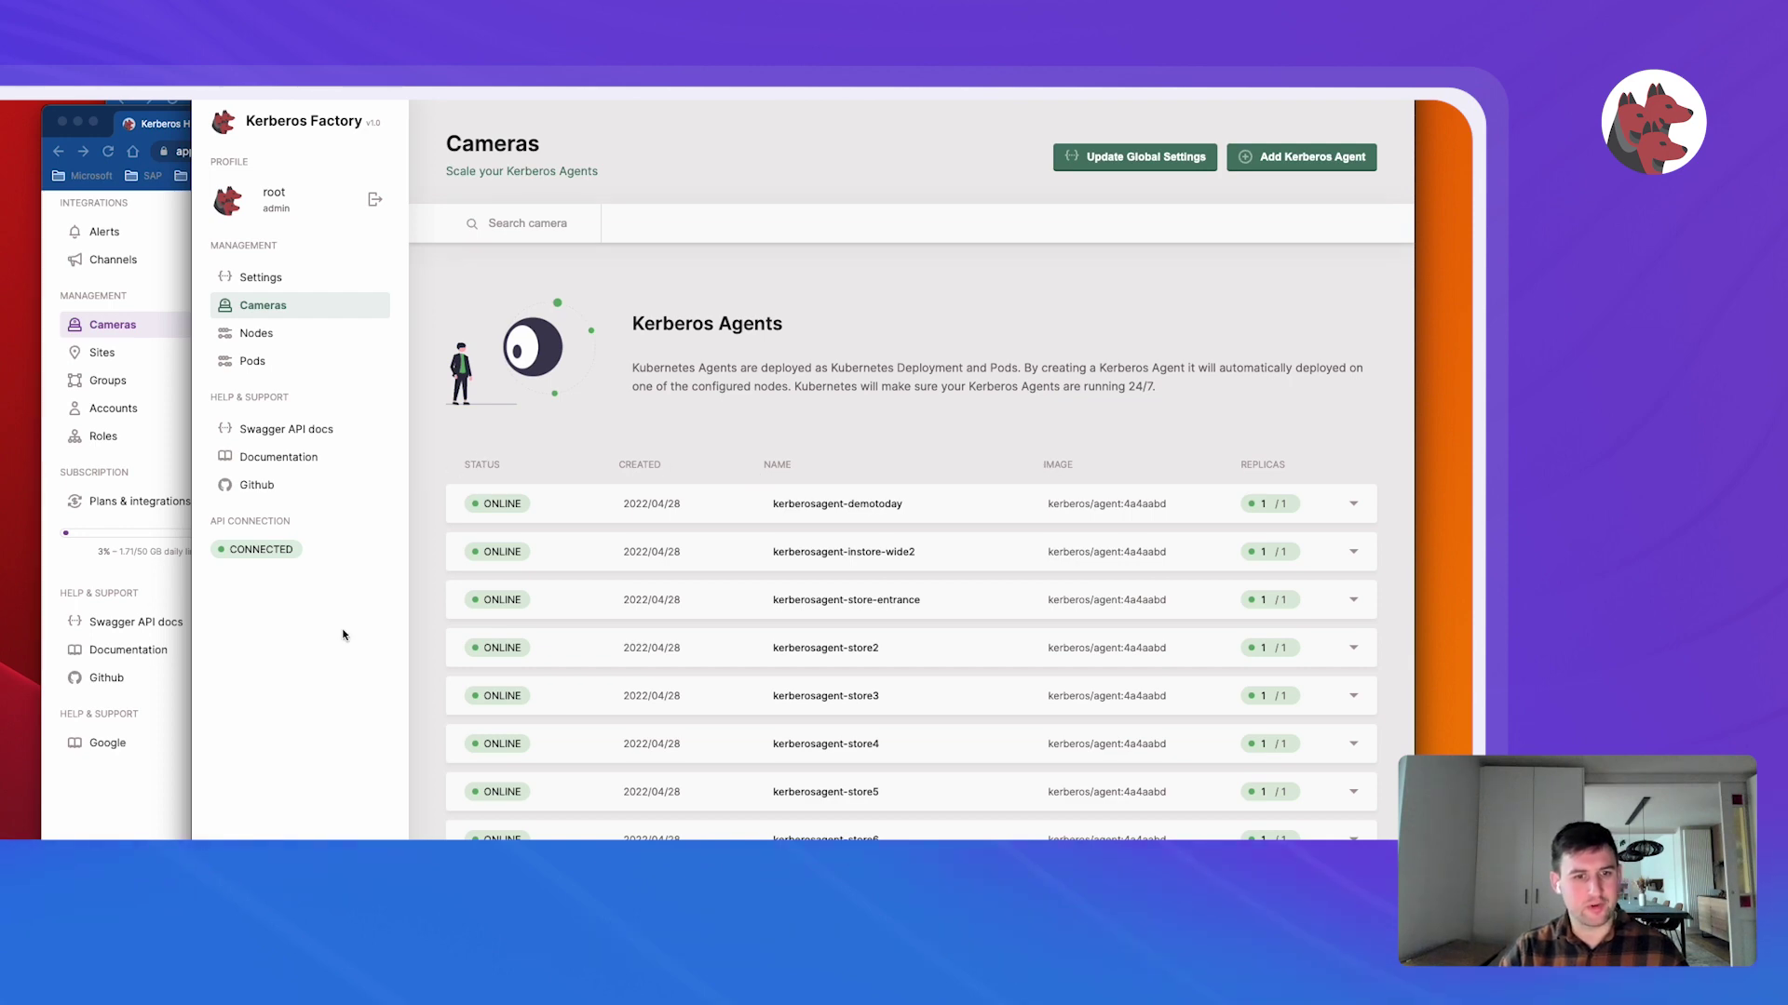
Switch to Kerberos Hub and scroll through its Cameras list.
key(super+Tab)
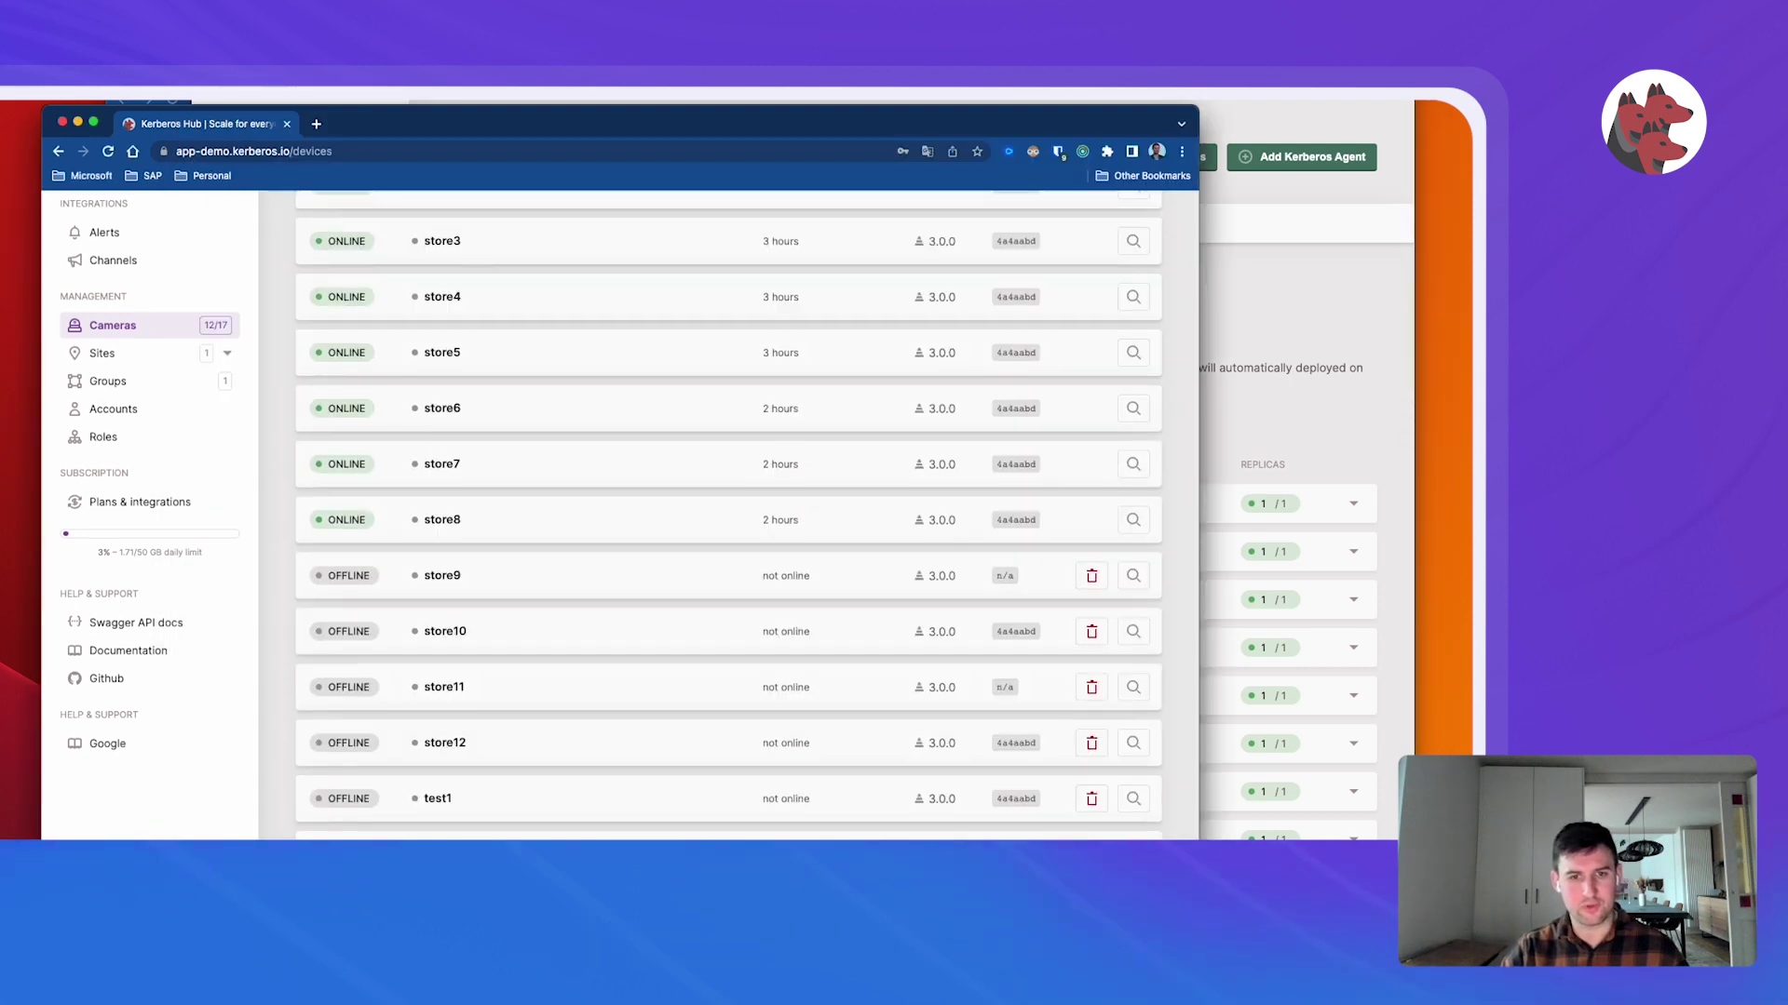
scroll(510, 483, up, 5)
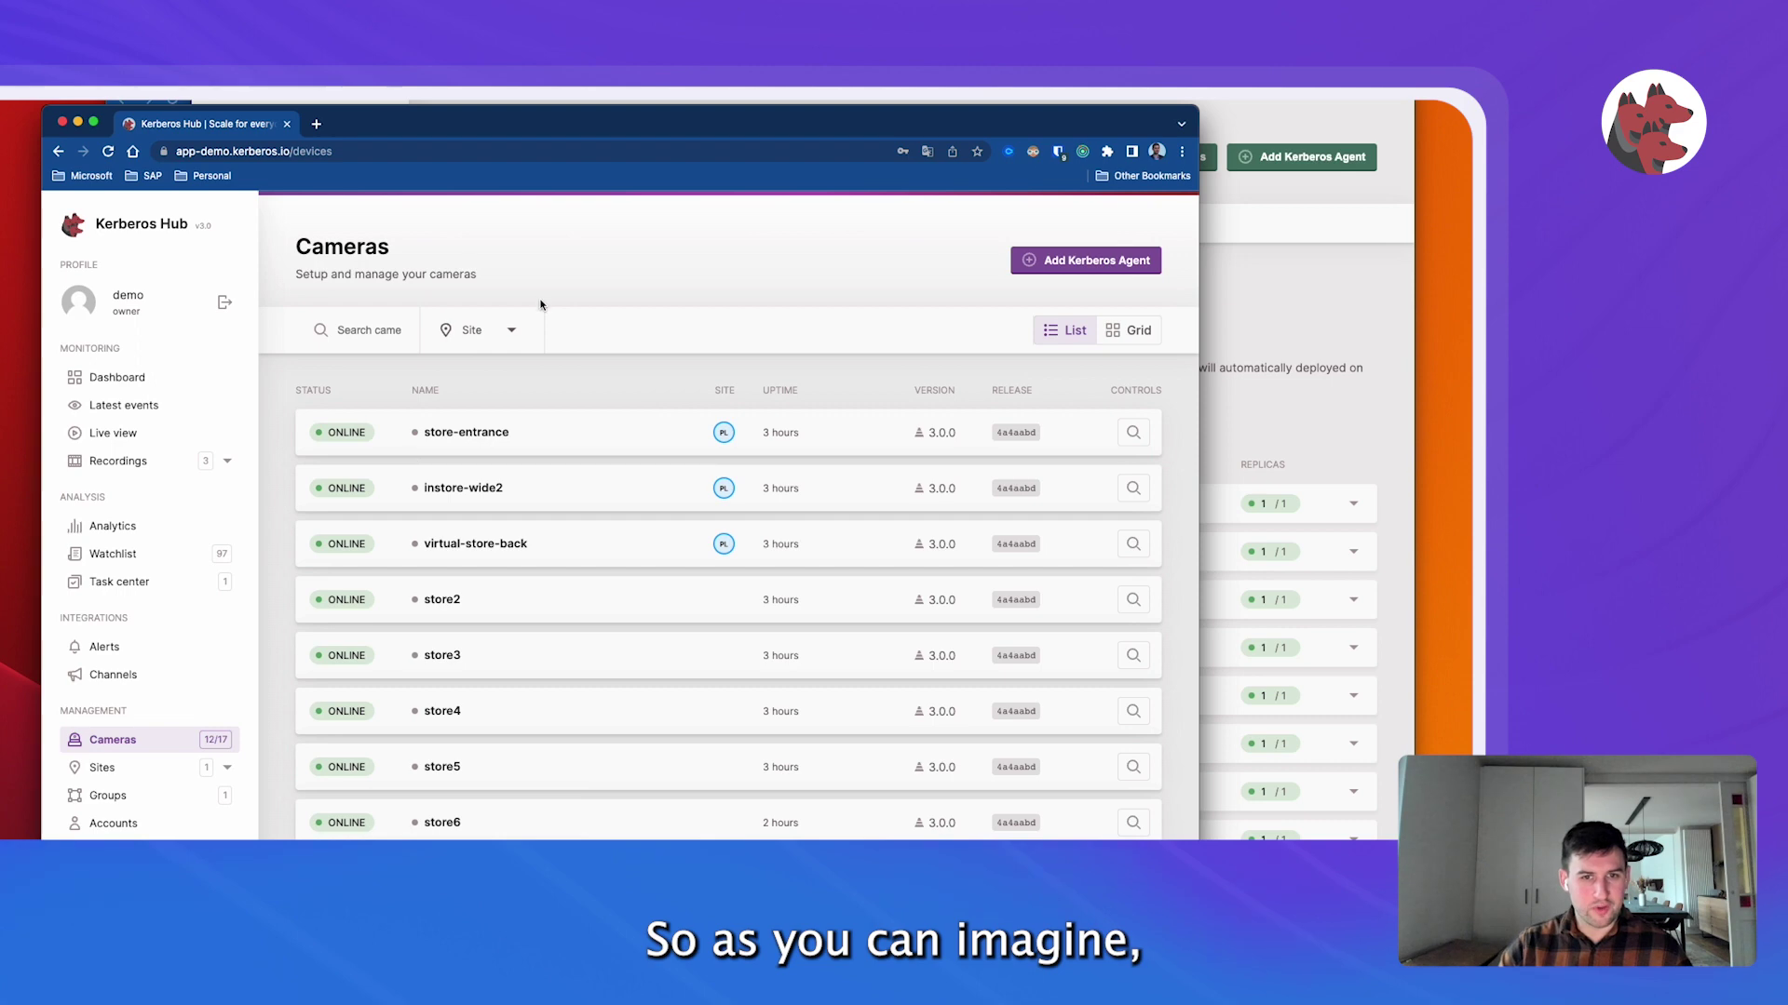
scroll(485, 324, down, 5)
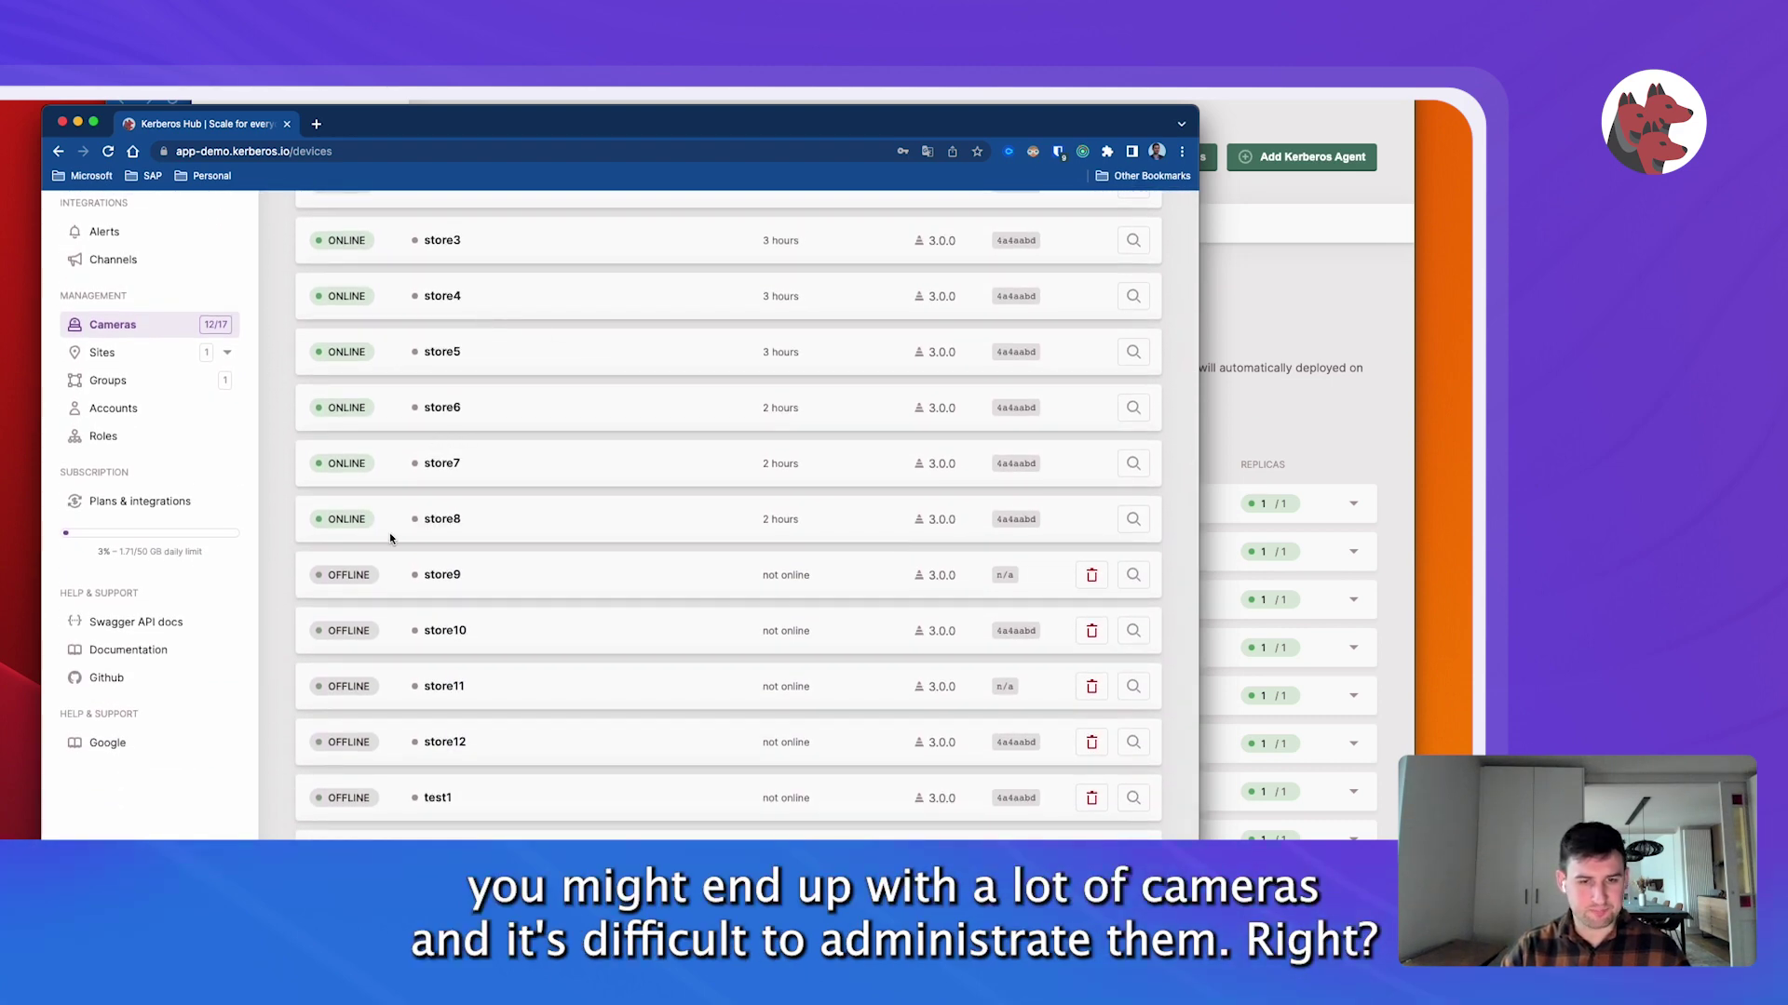
scroll(296, 430, up, 1)
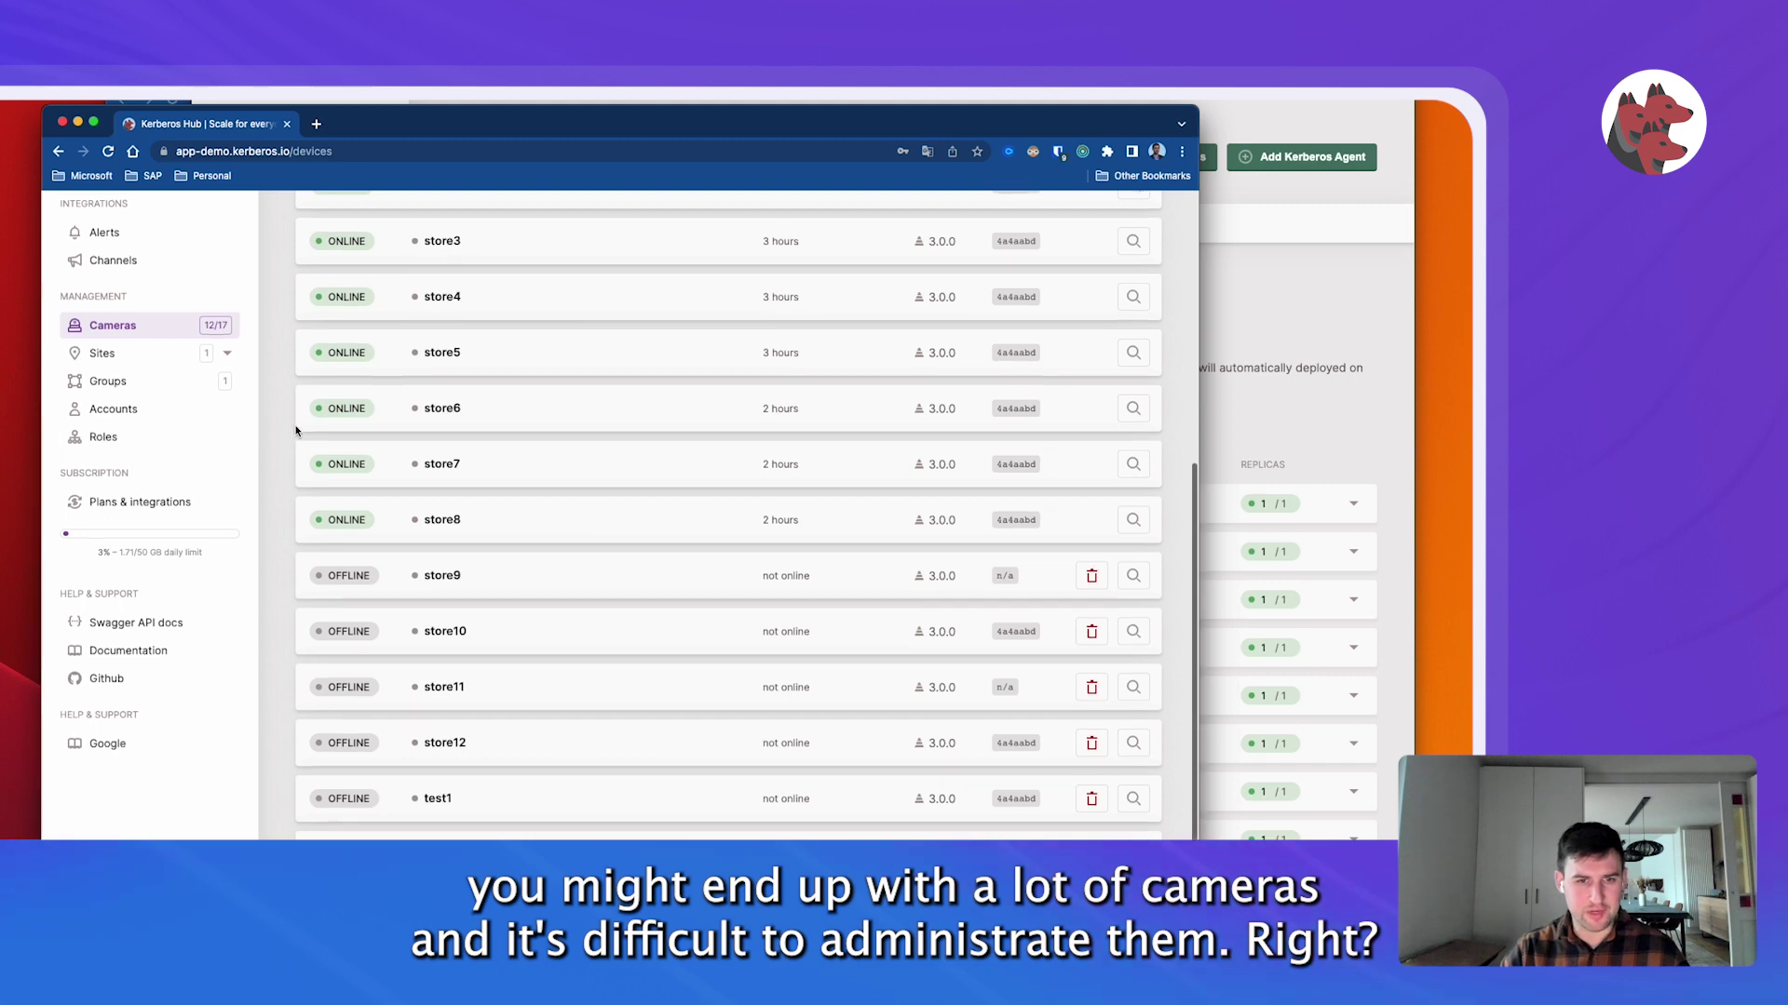
scroll(296, 430, up, 5)
scroll(265, 482, down, 3)
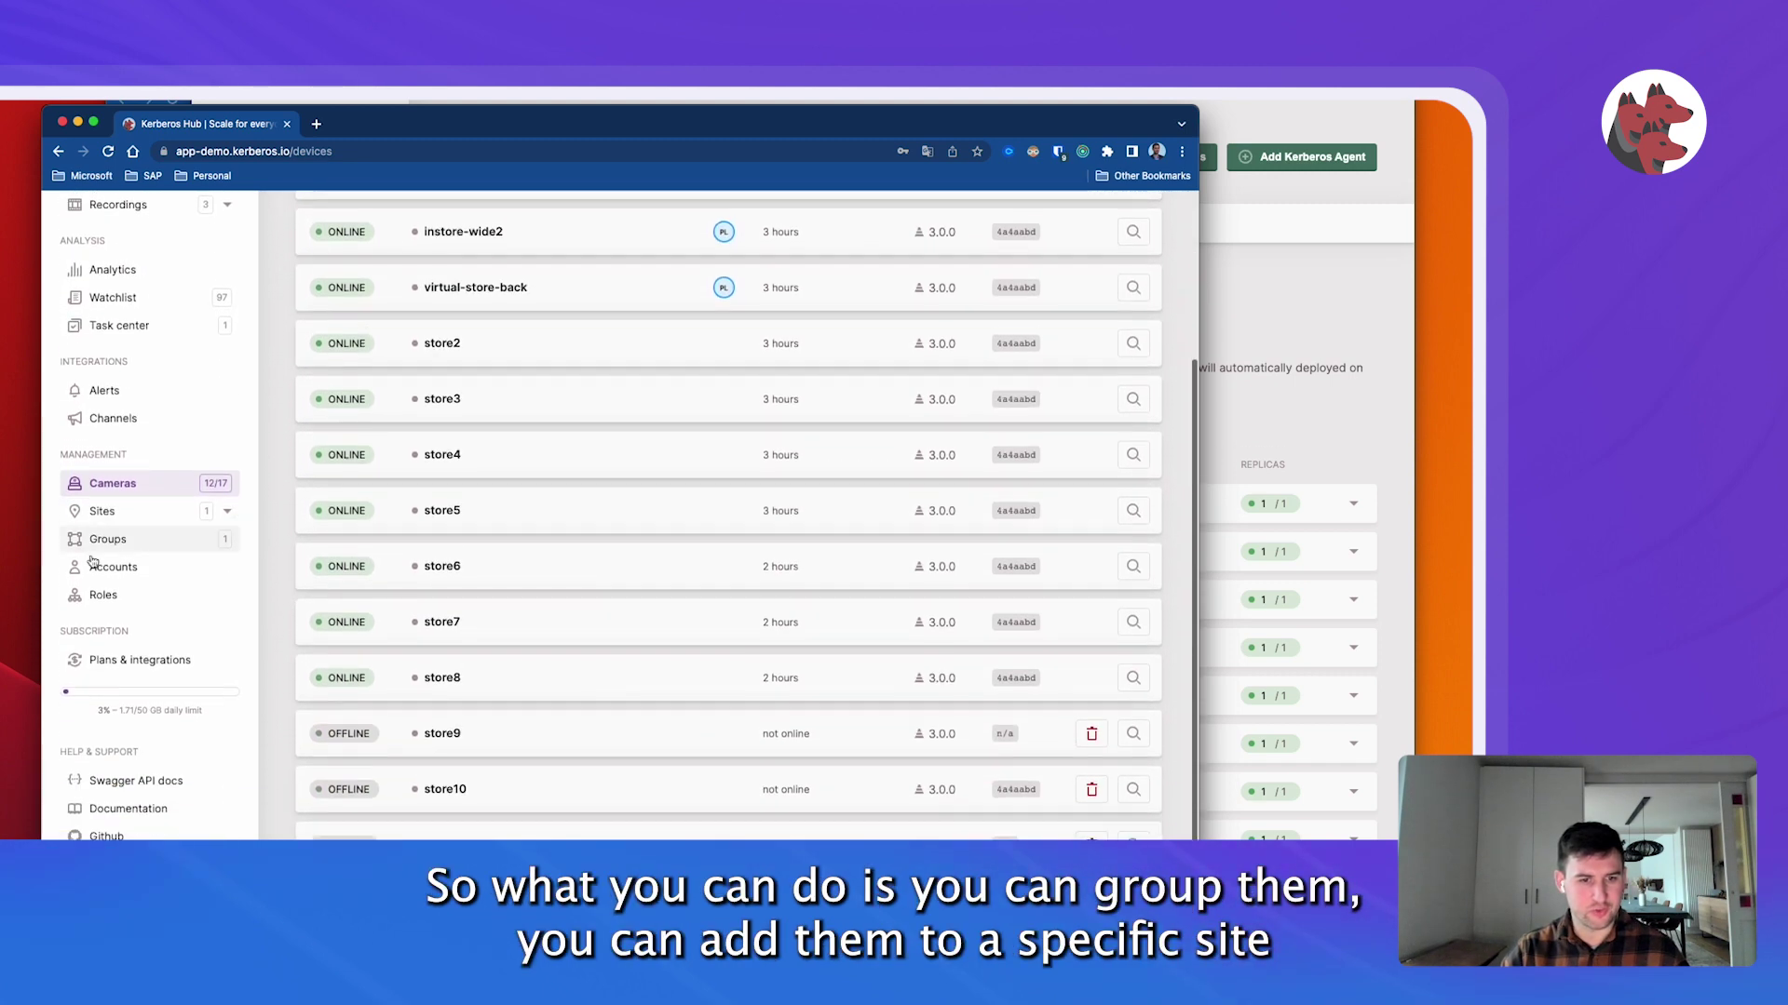
View all sites, with Store Plaisir holding 4/4 devices, then the Accounts page.
click(91, 520)
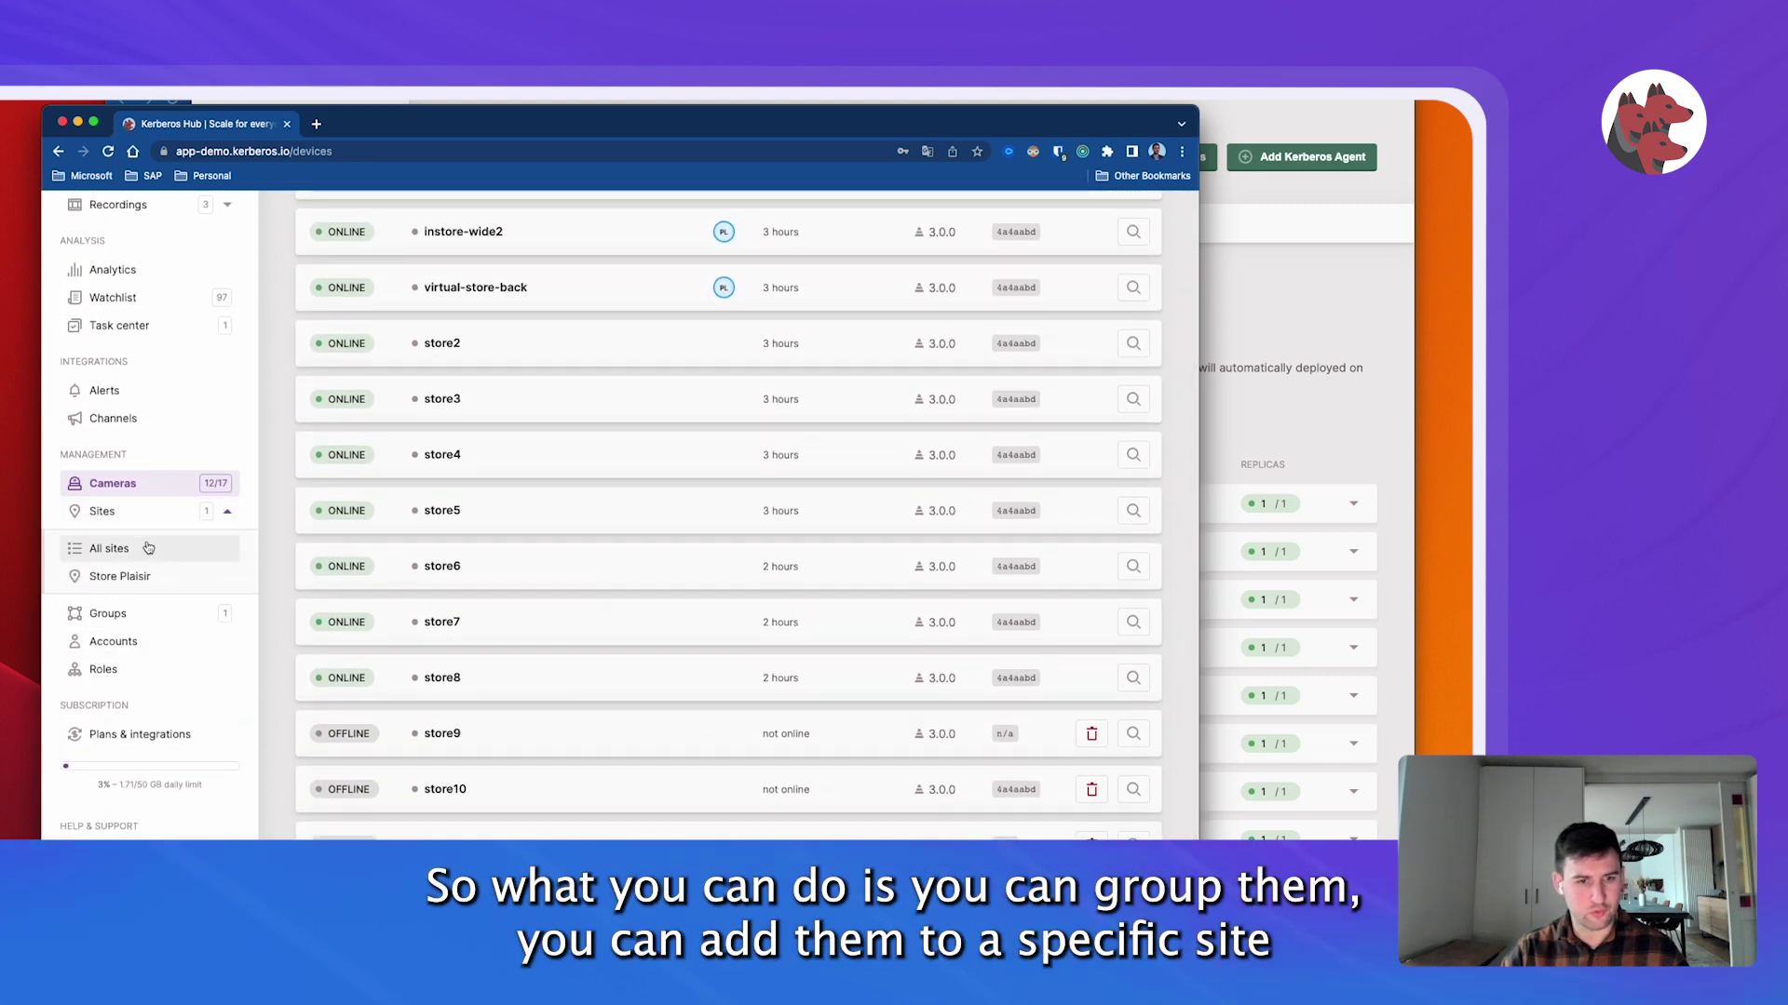
click(141, 552)
scroll(519, 460, up, 3)
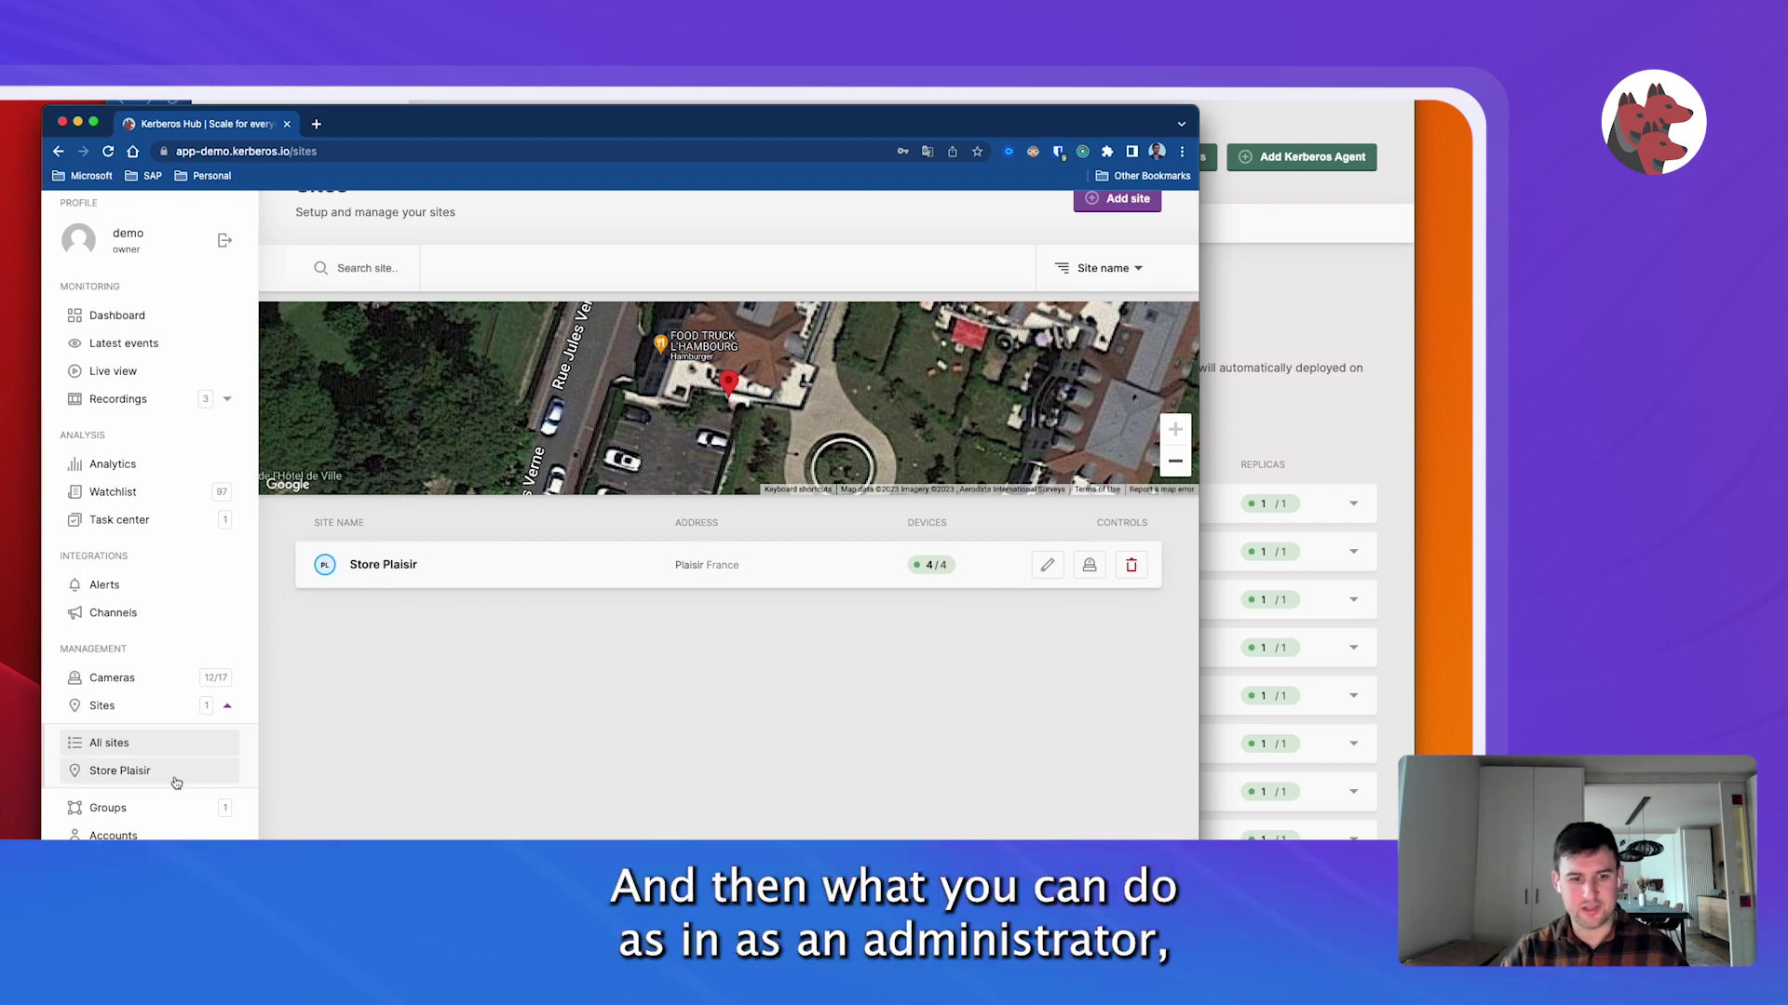
click(223, 832)
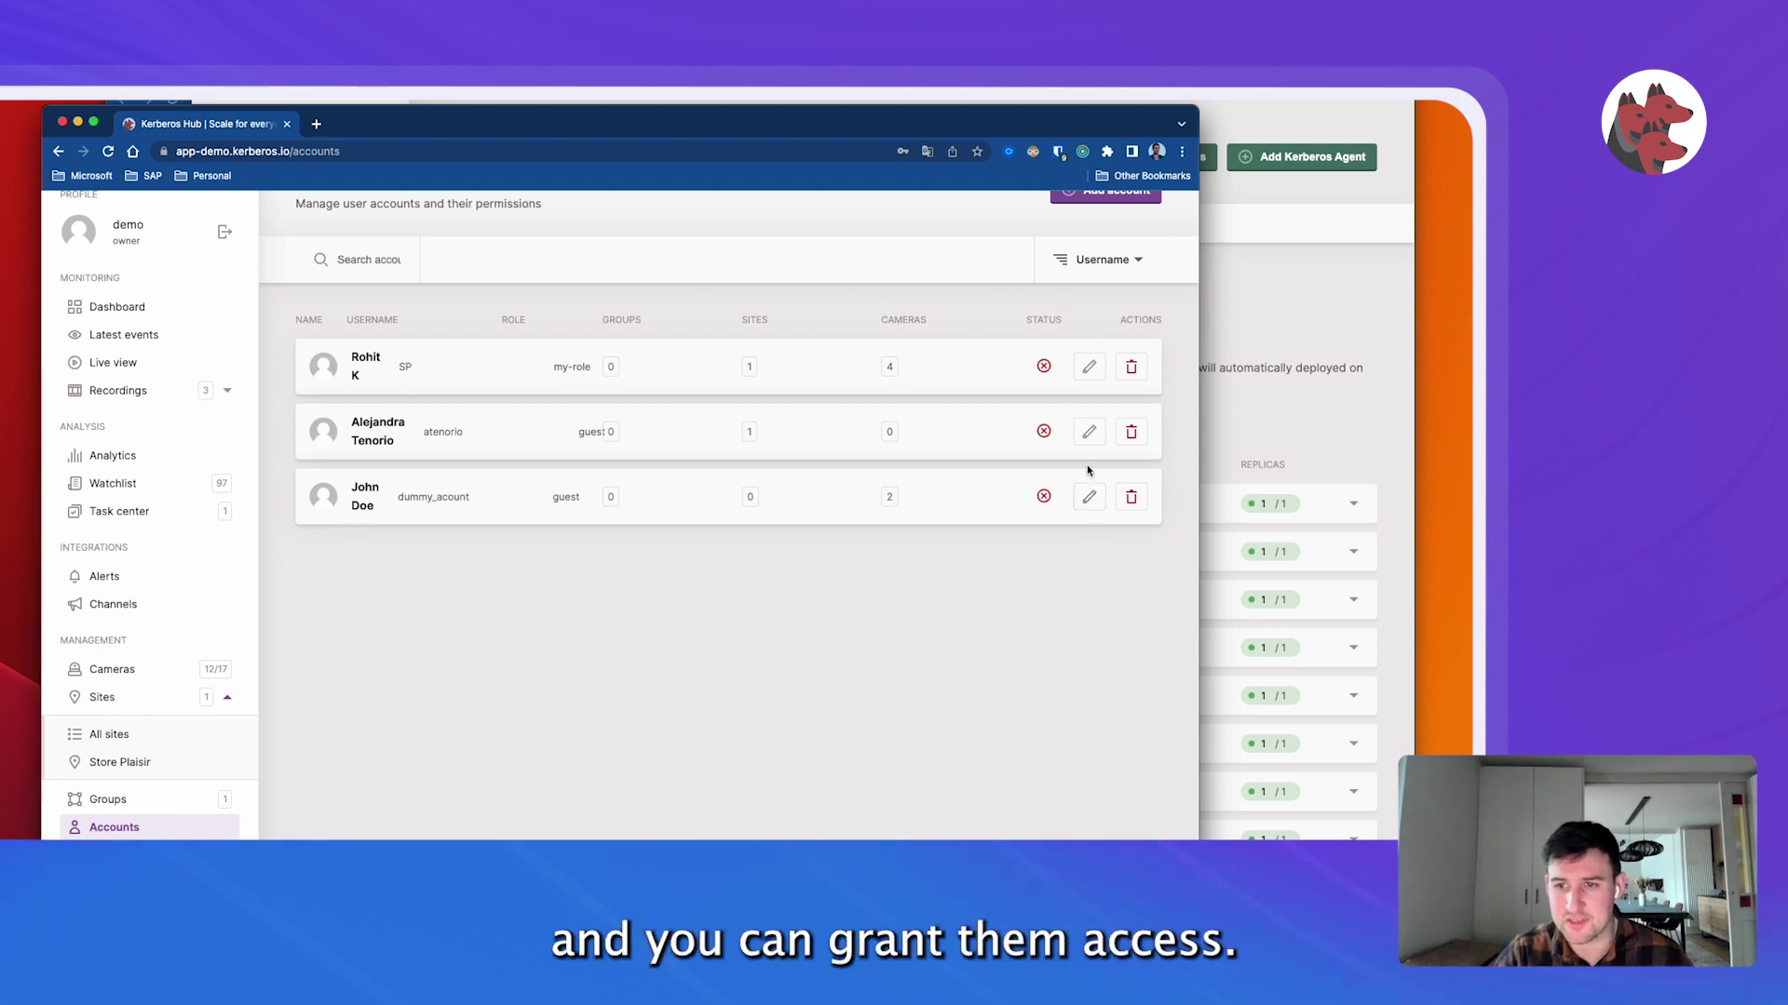
Grant the second user account access to the Store Plaisir site.
click(1089, 432)
click(546, 372)
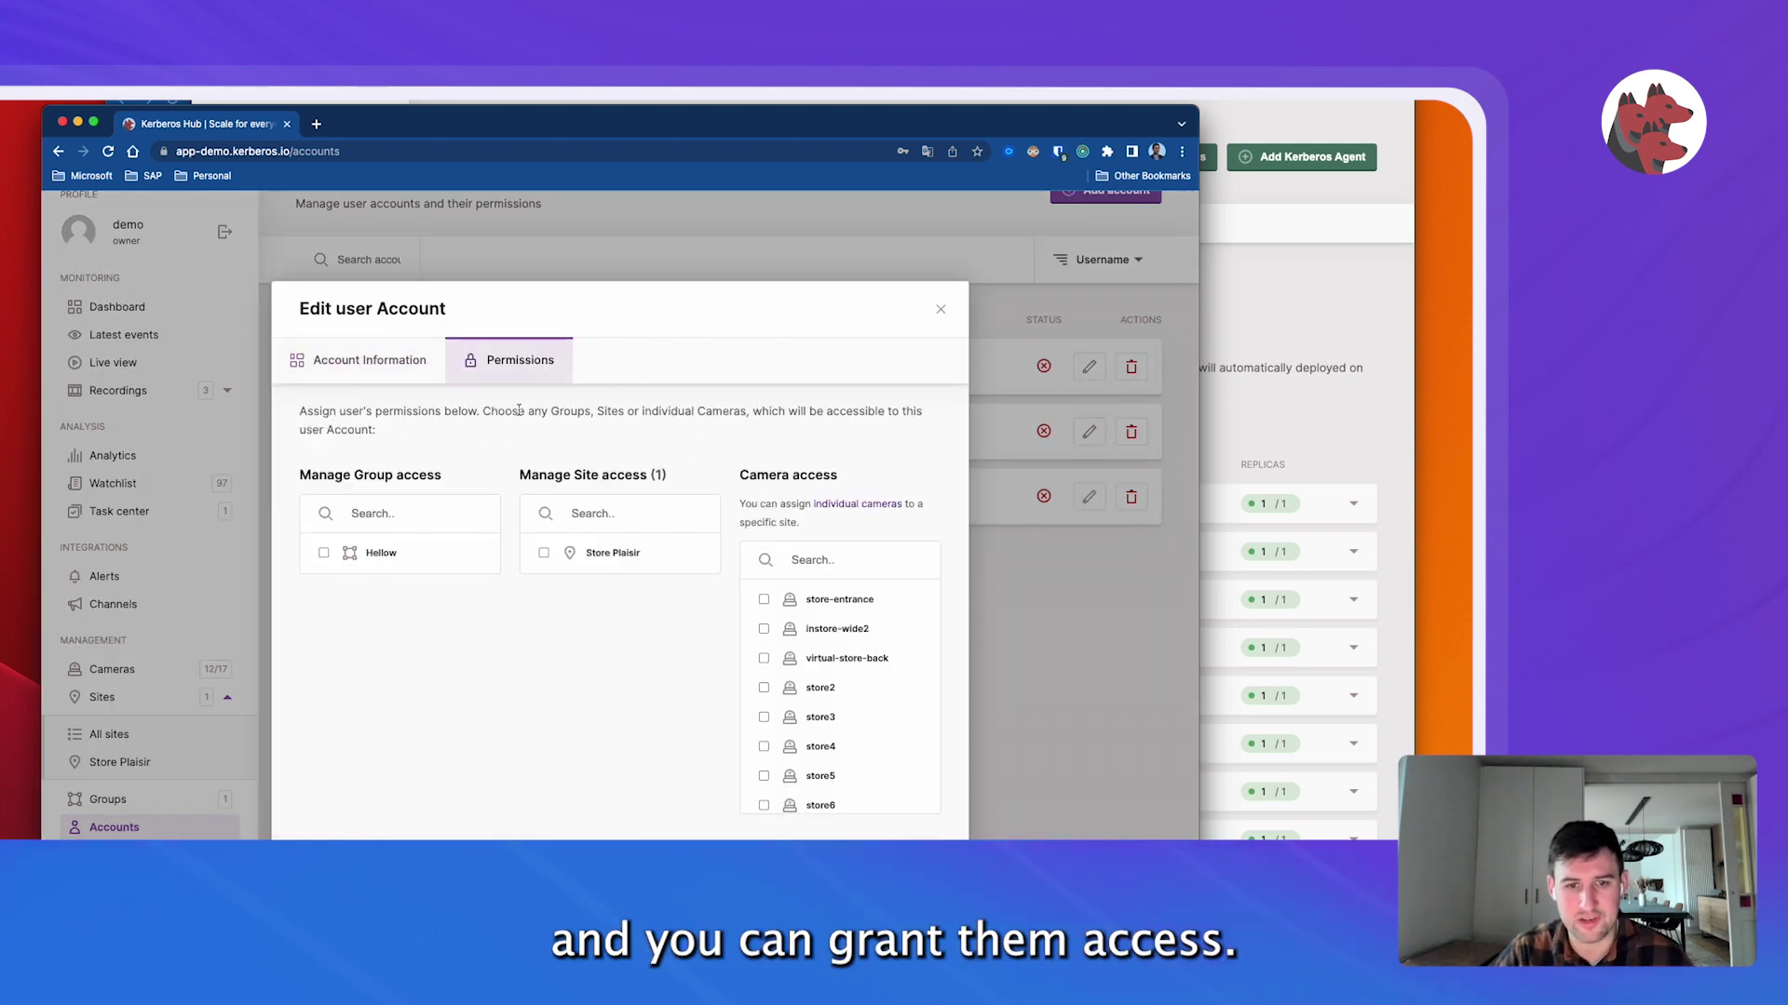
click(591, 554)
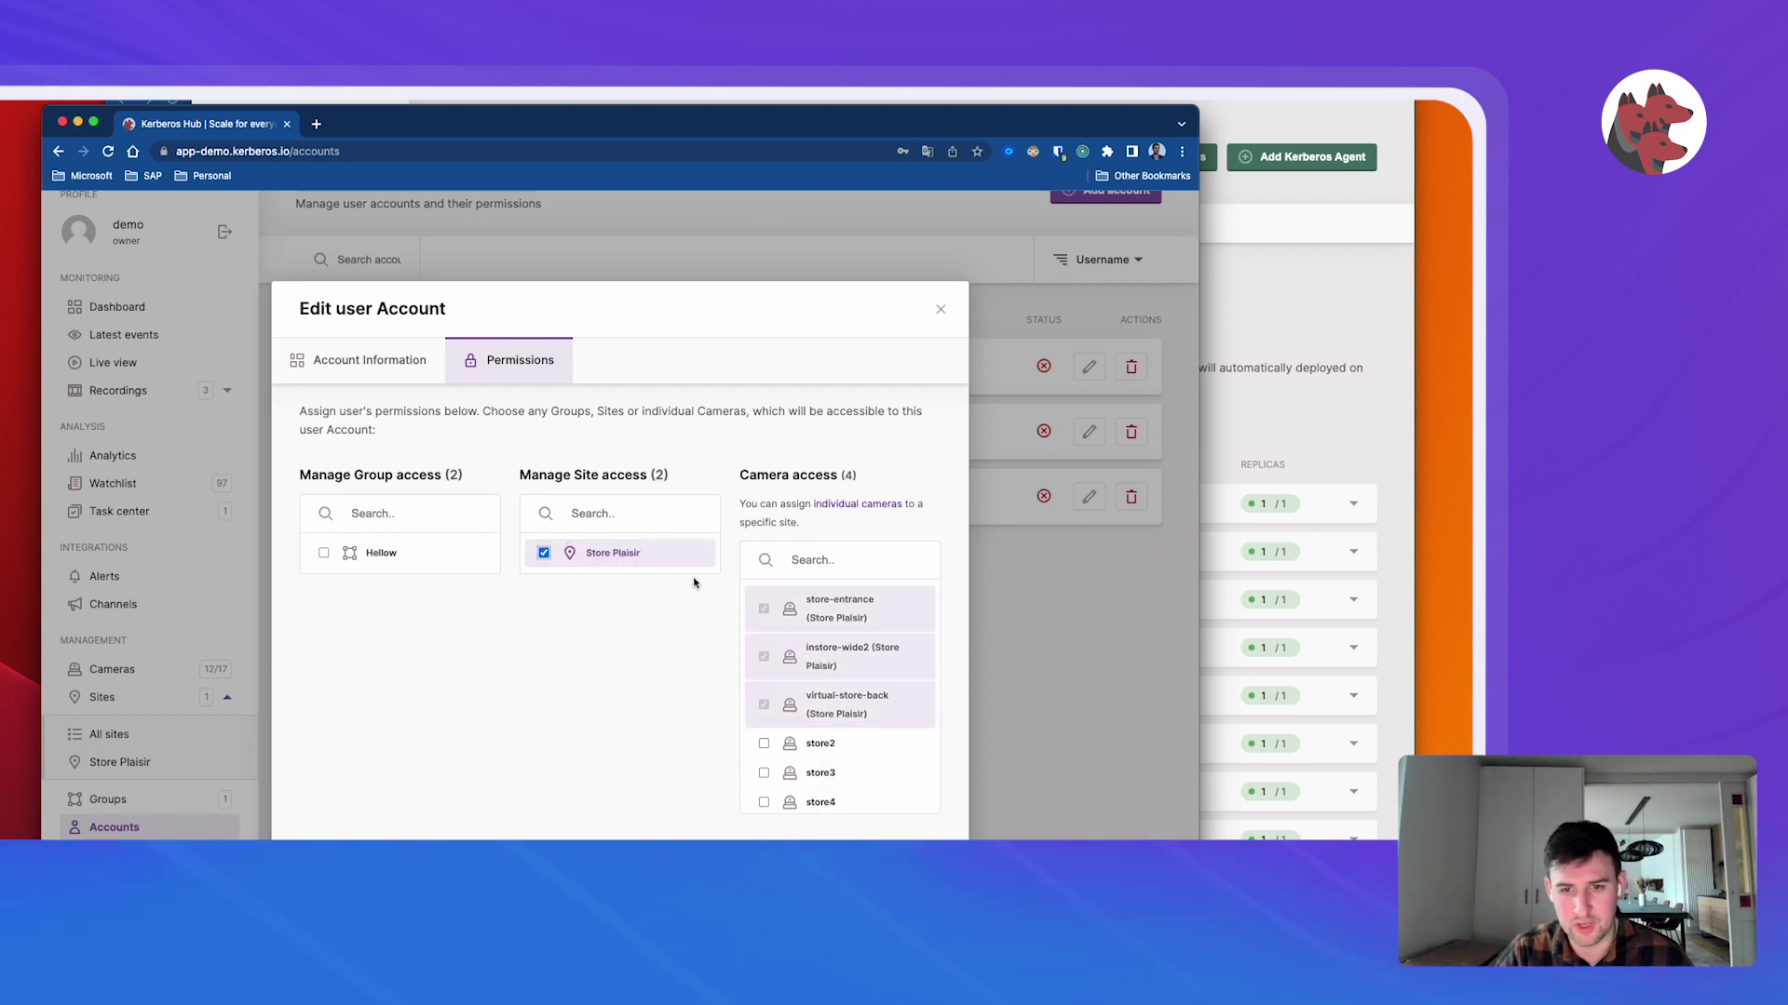
Close the account editing window and collapse the Sites list in the sidebar.
click(941, 311)
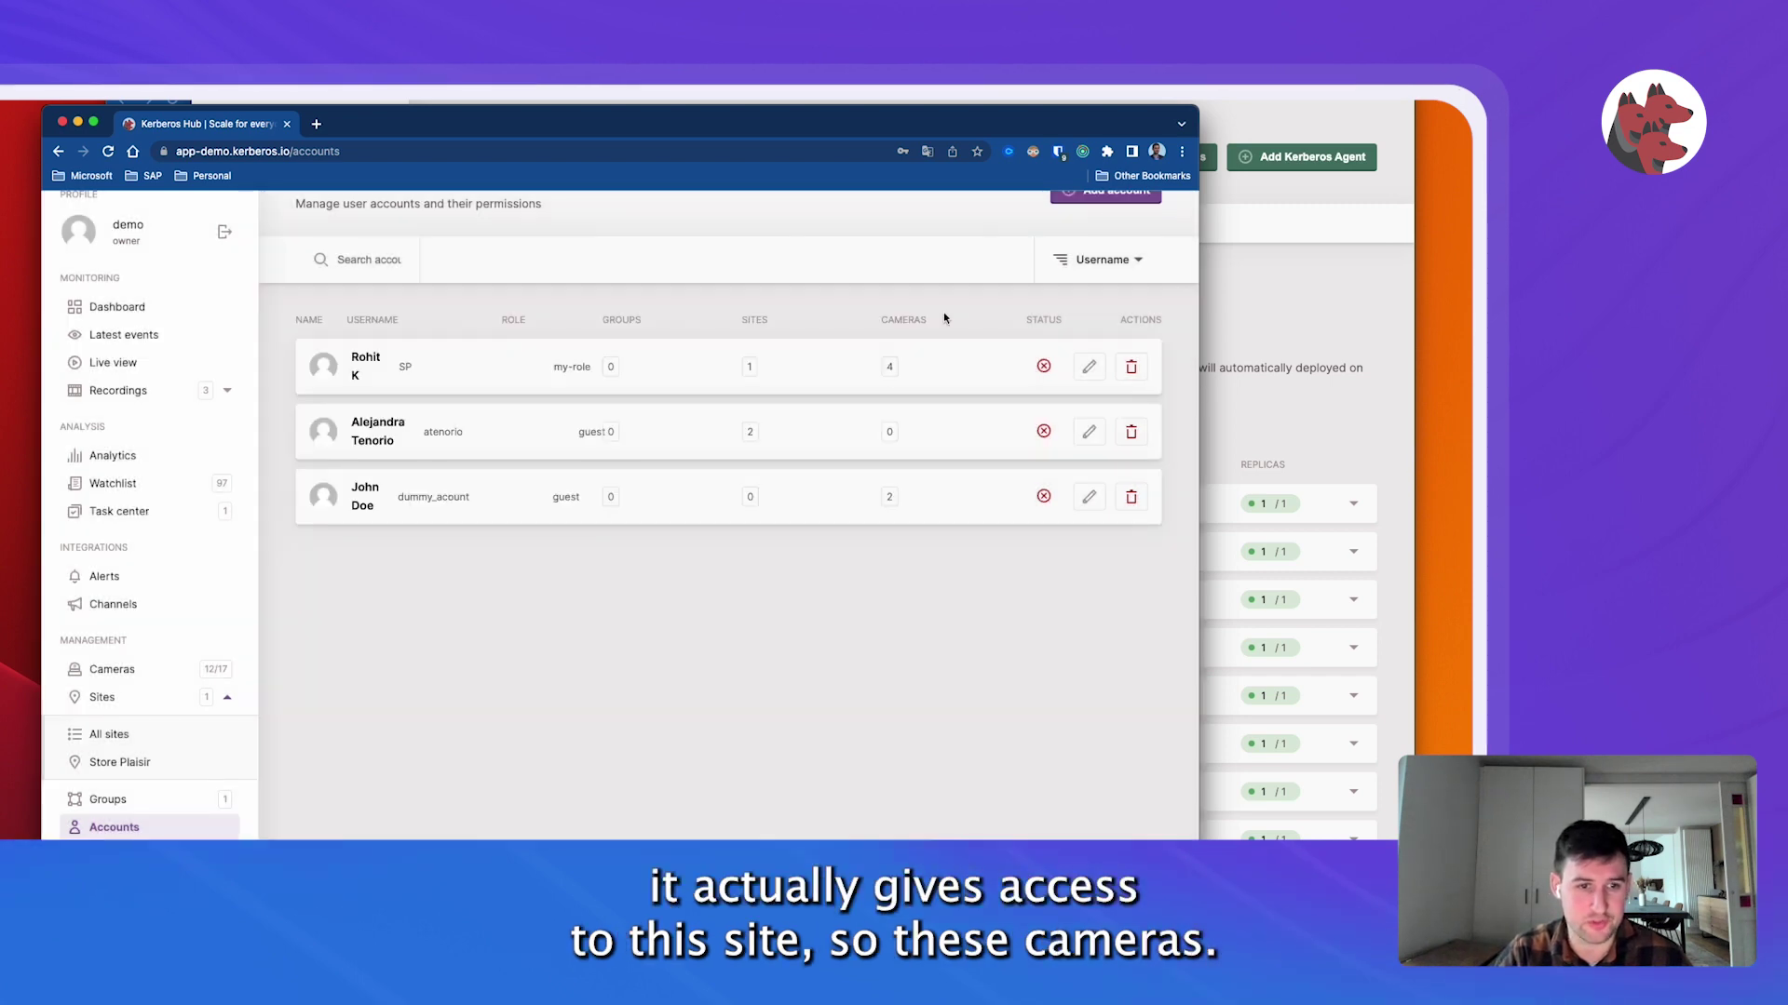
click(147, 704)
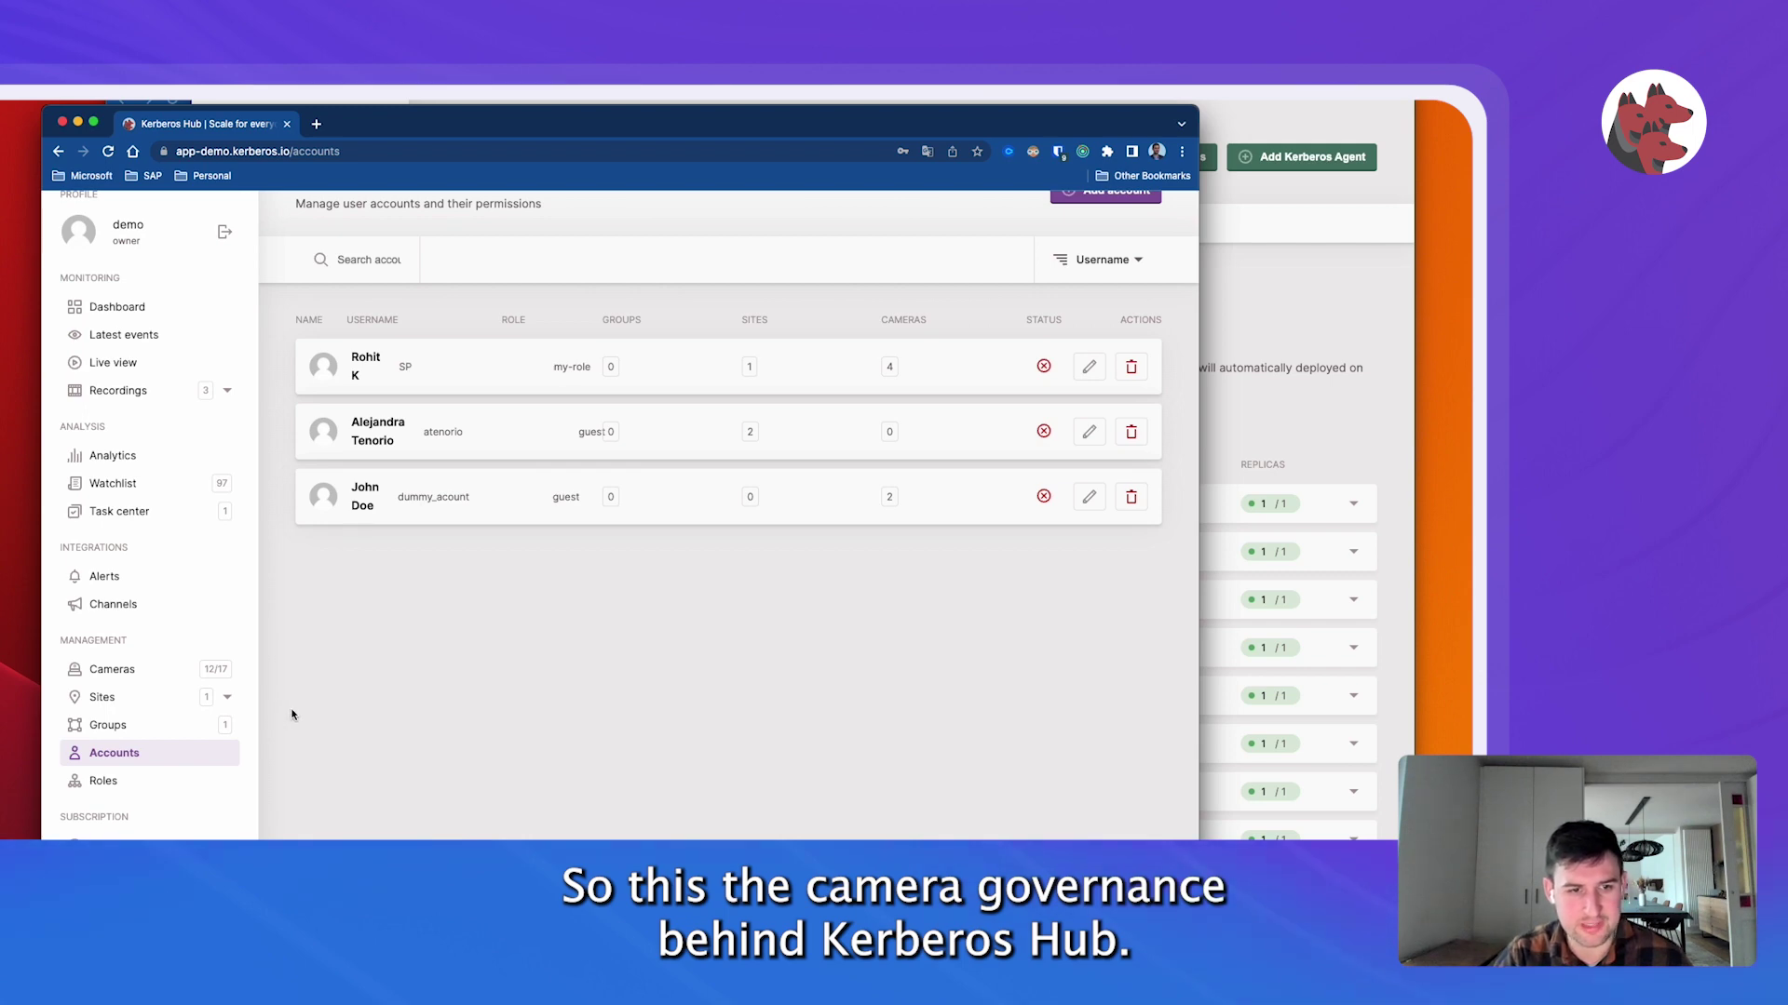
scroll(292, 715, up, 2)
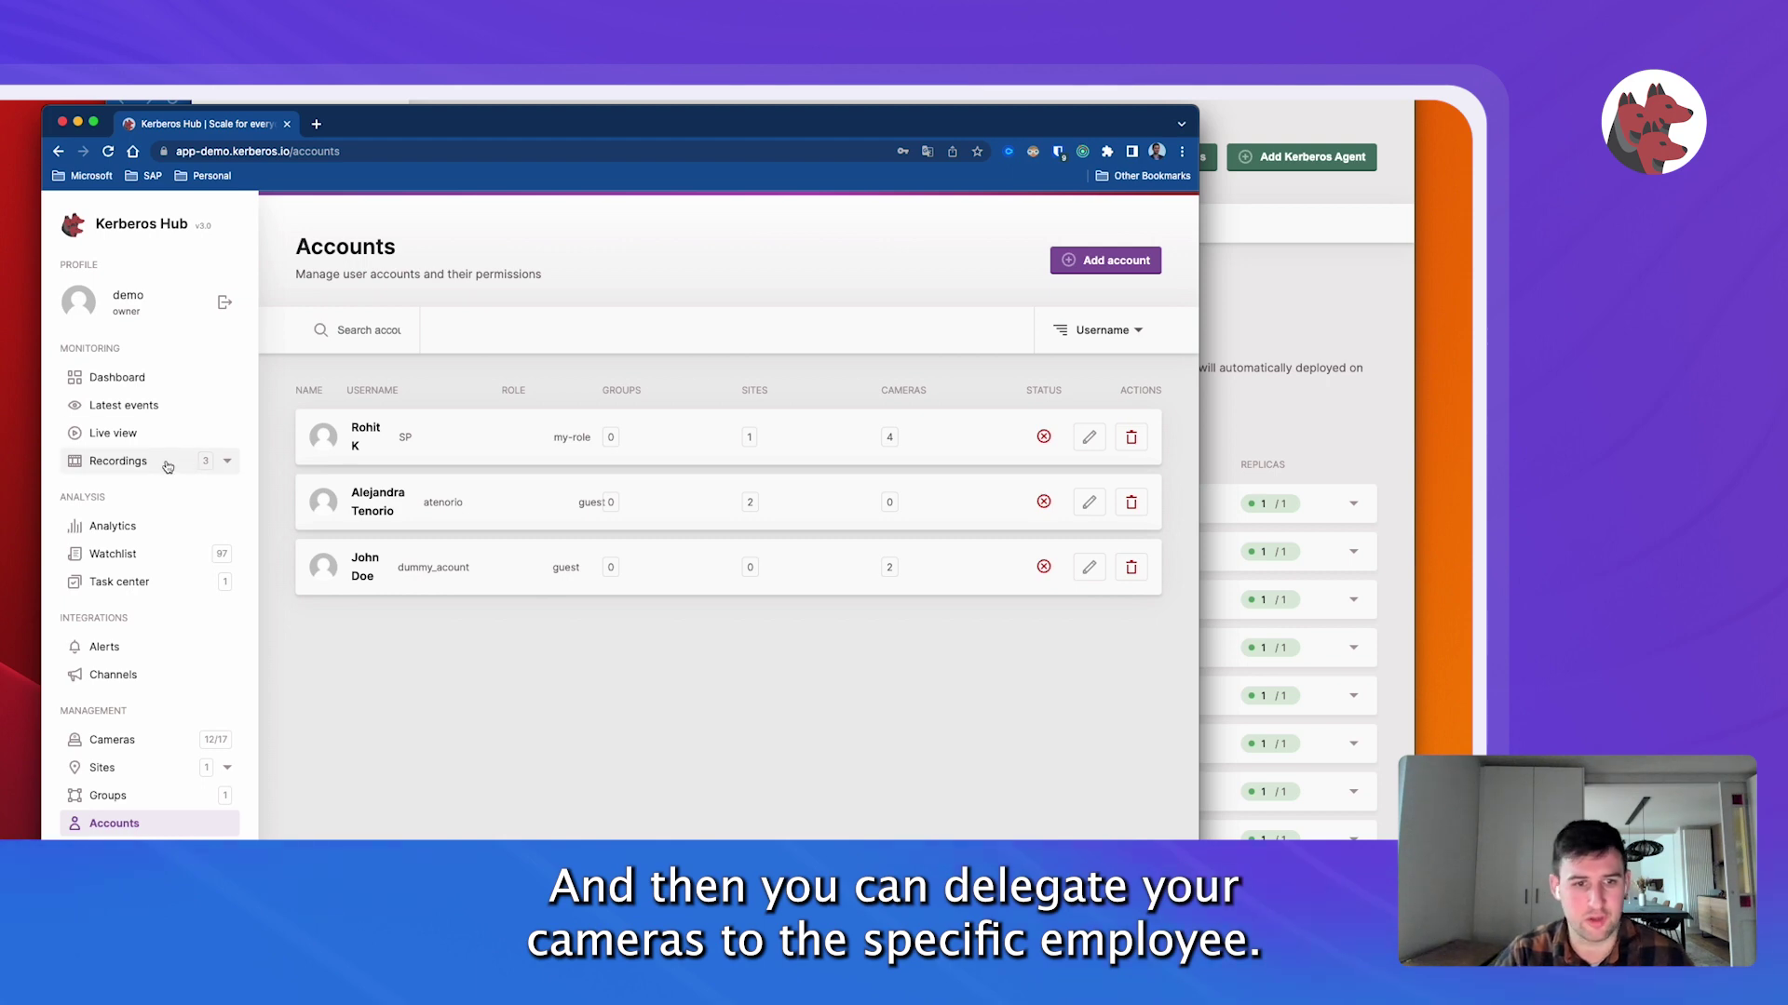
After Latest events, stream store-entrance and instore-wide2 in HD in Live view, then expand the recording dates.
click(120, 407)
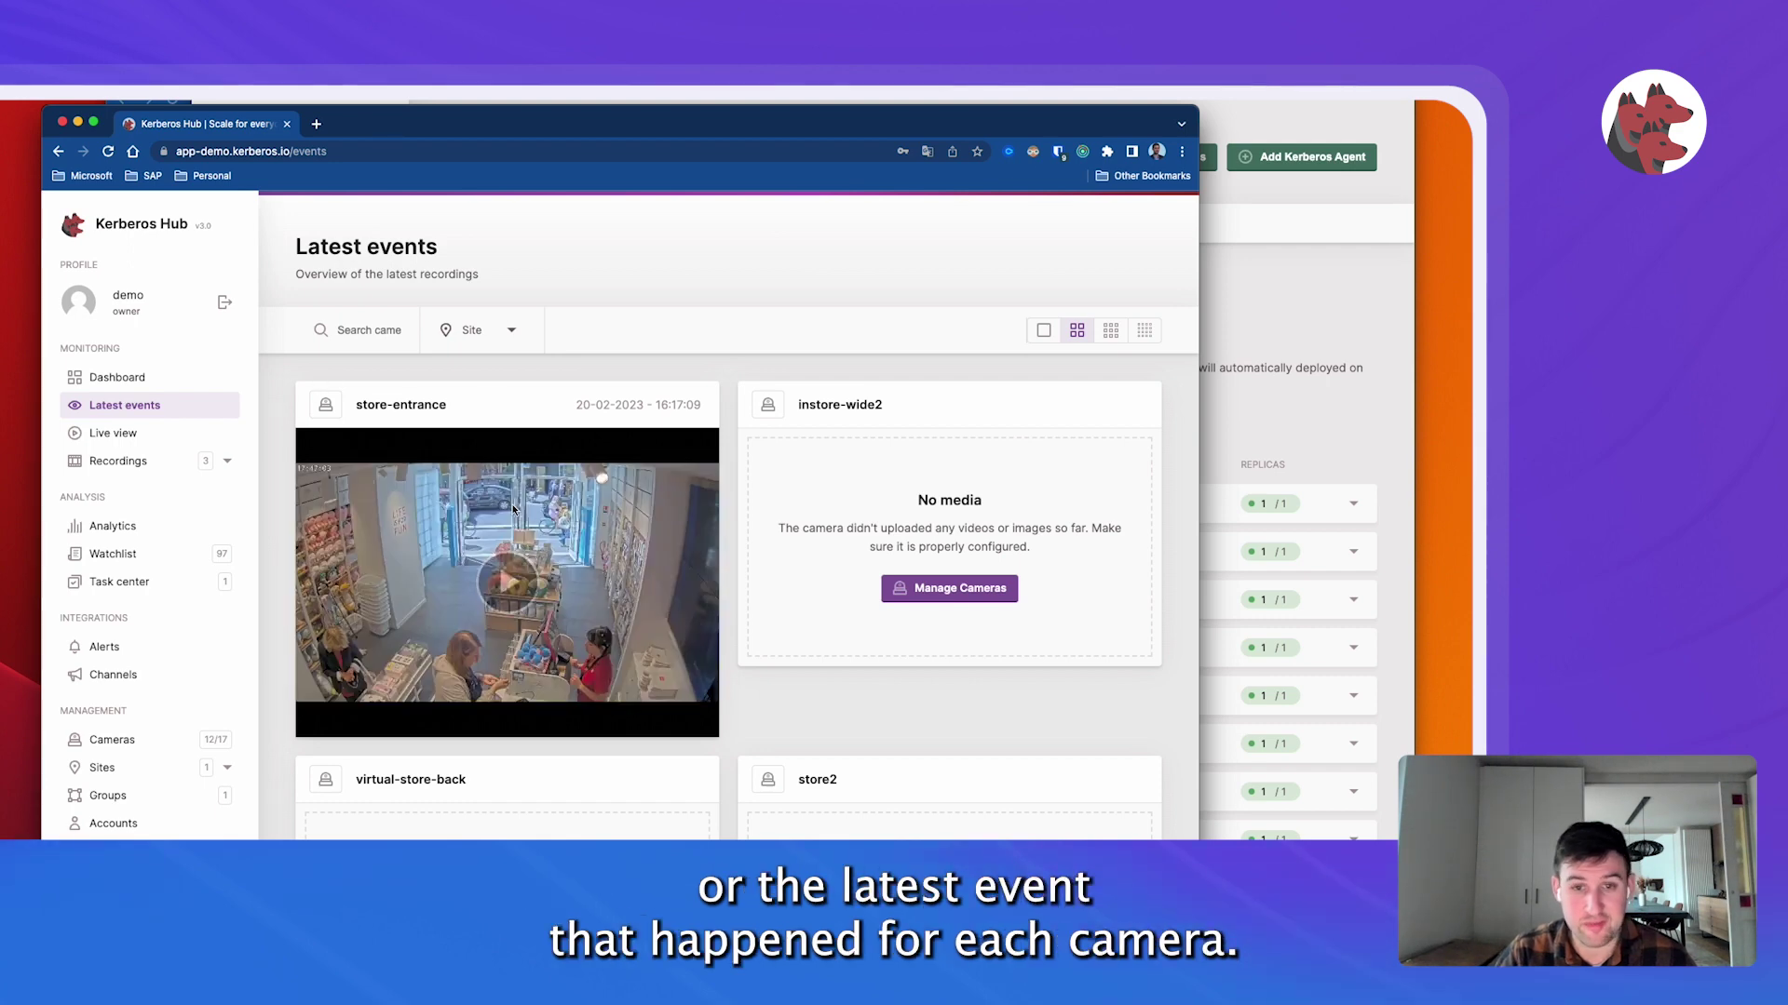
click(112, 433)
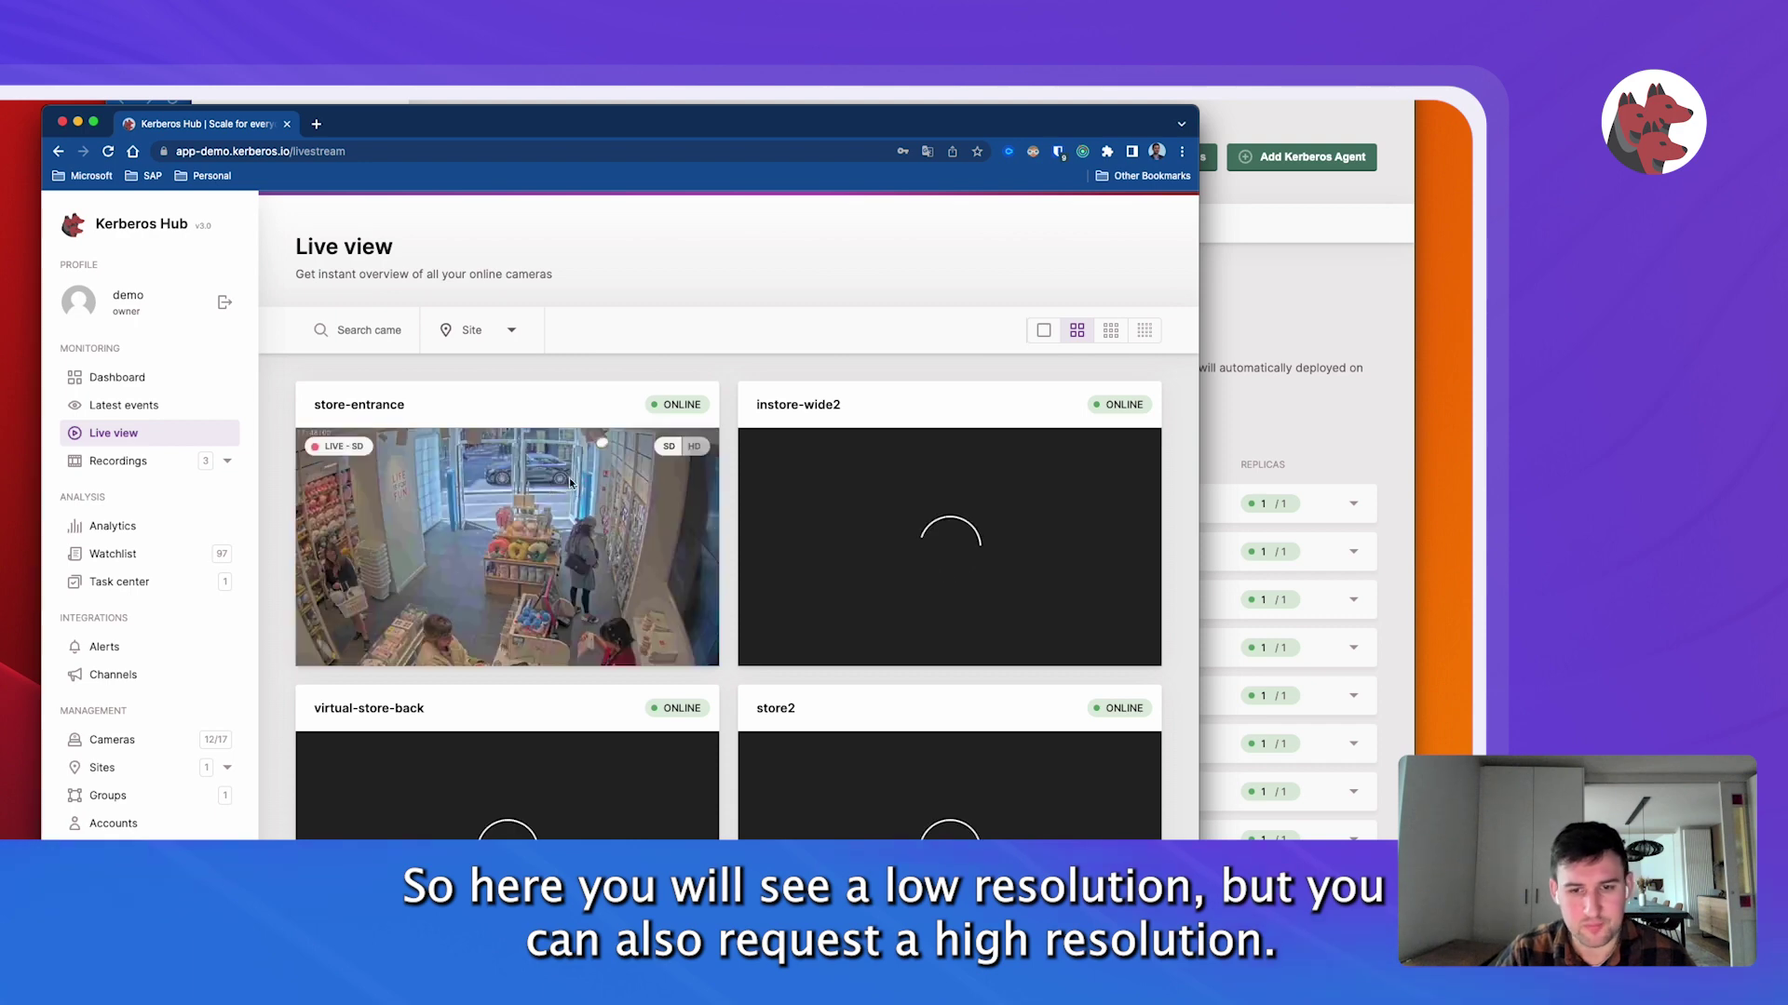
click(694, 446)
click(1136, 446)
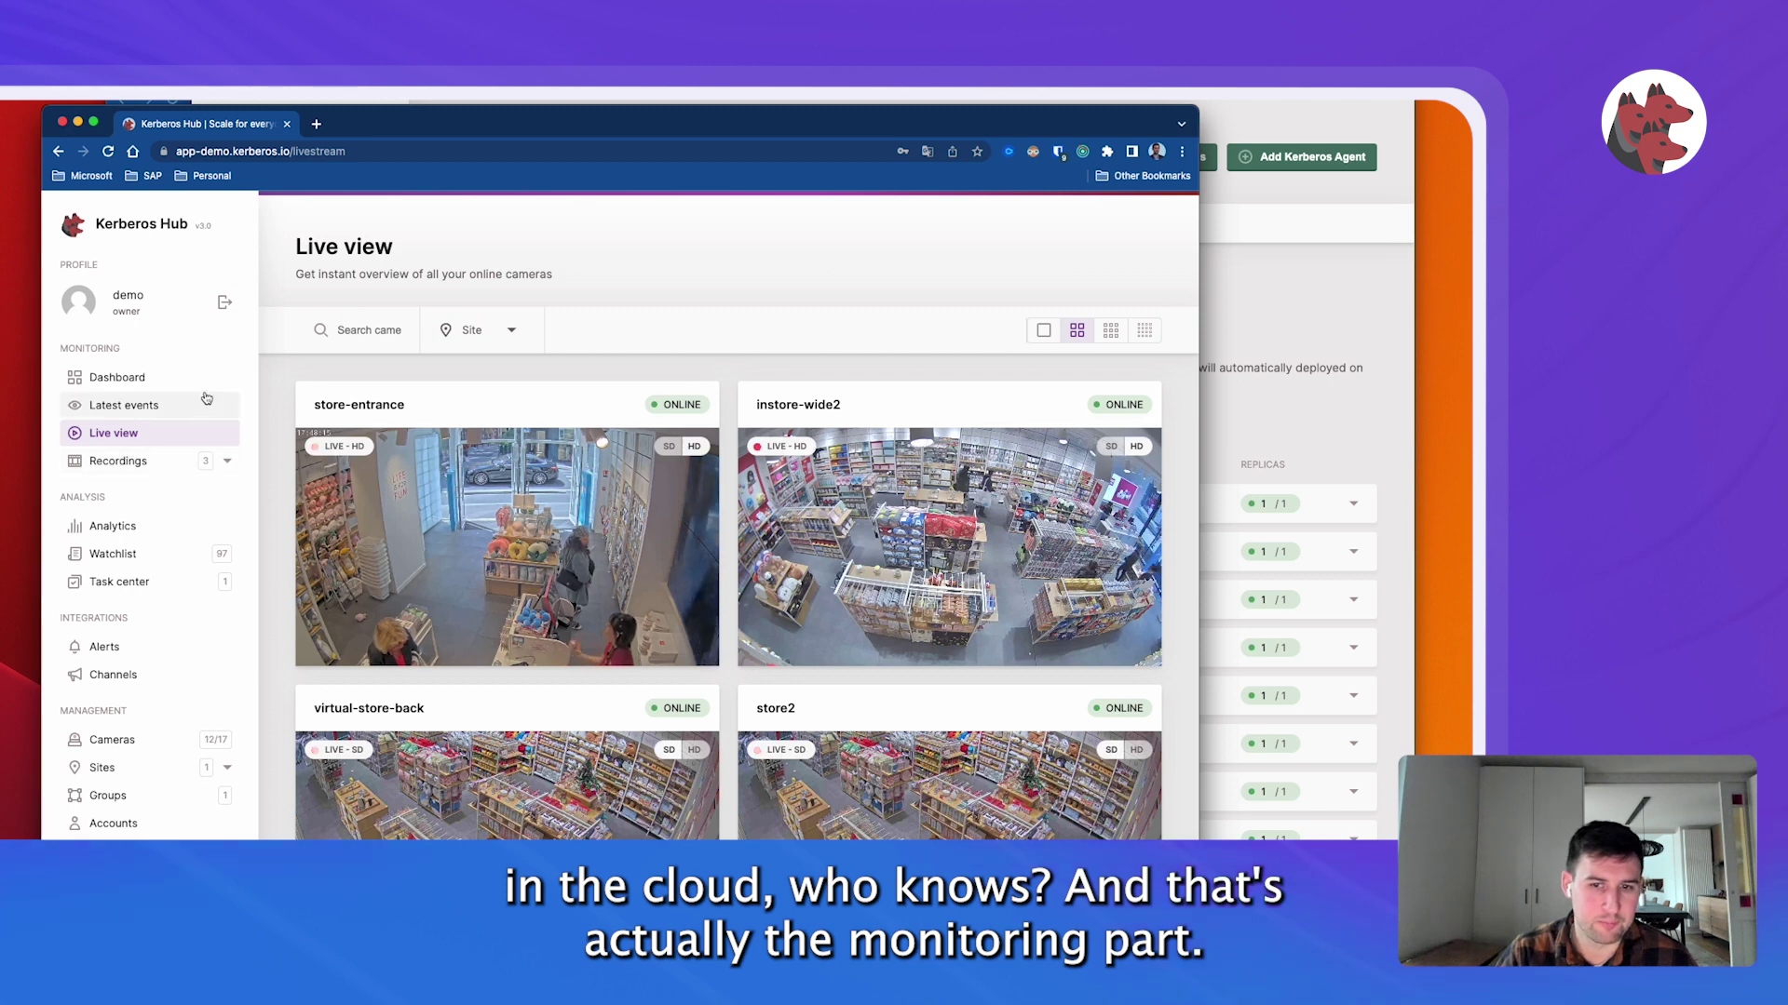
click(149, 460)
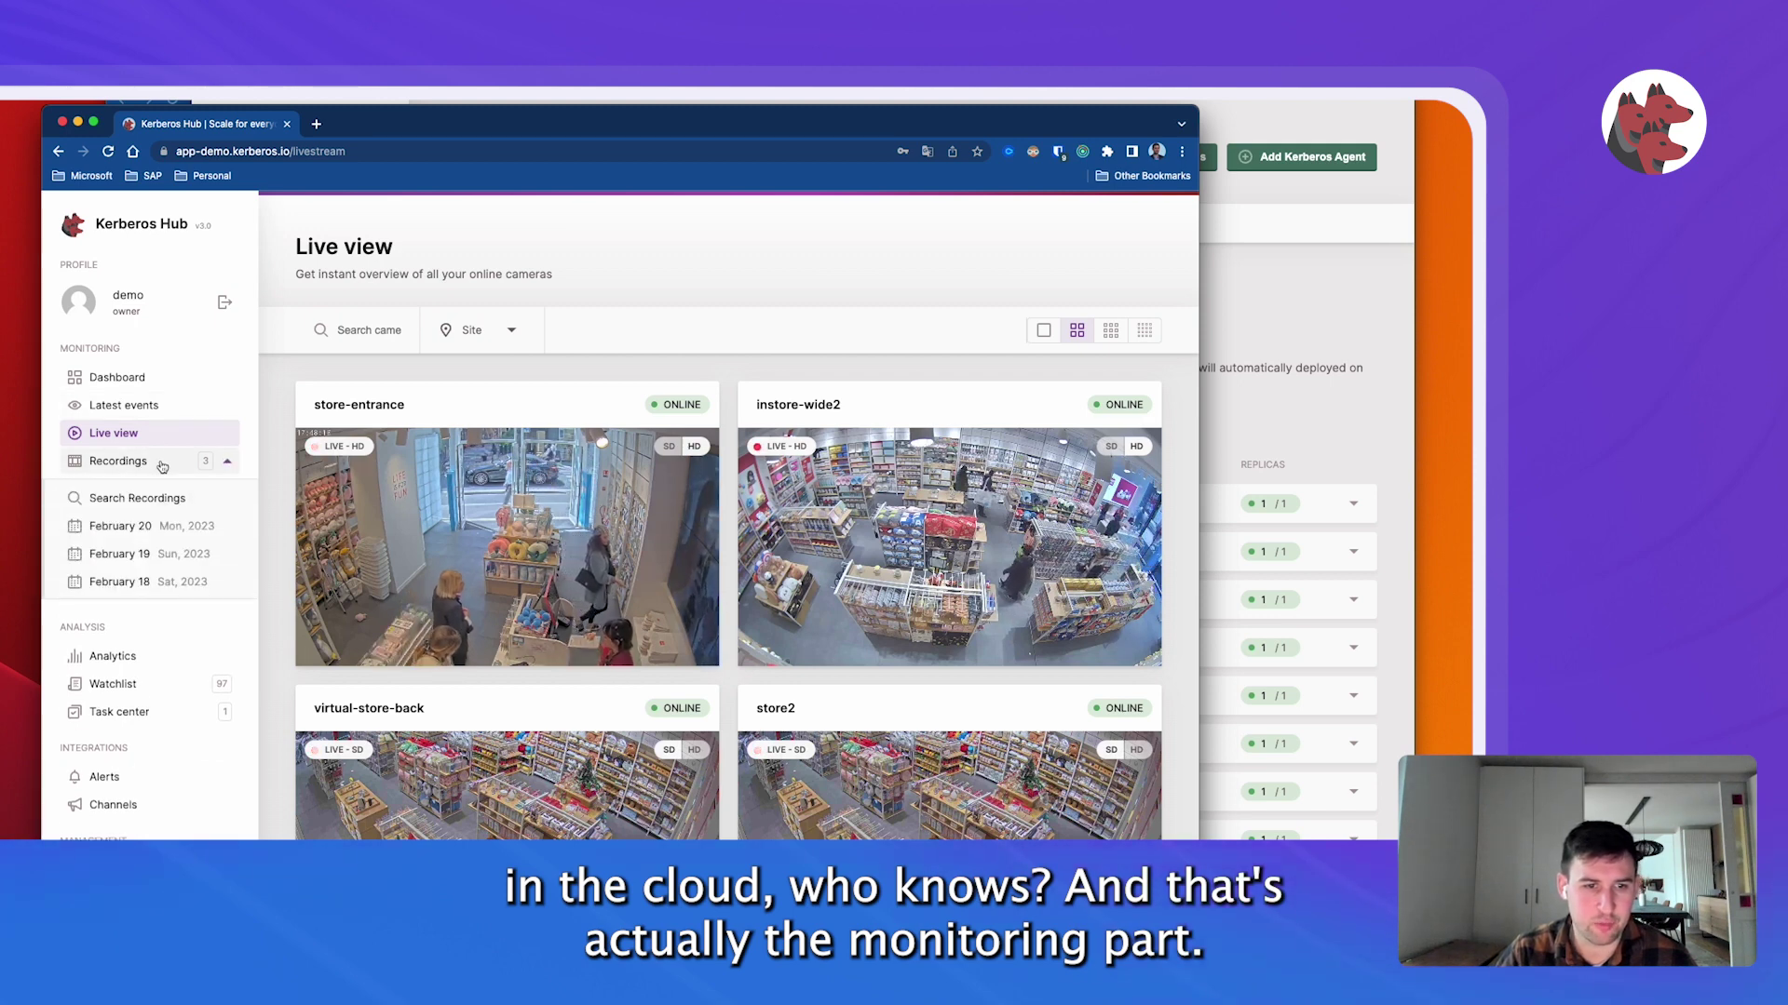
Open the February 20 recordings and filter them to the store-entrance camera.
click(195, 531)
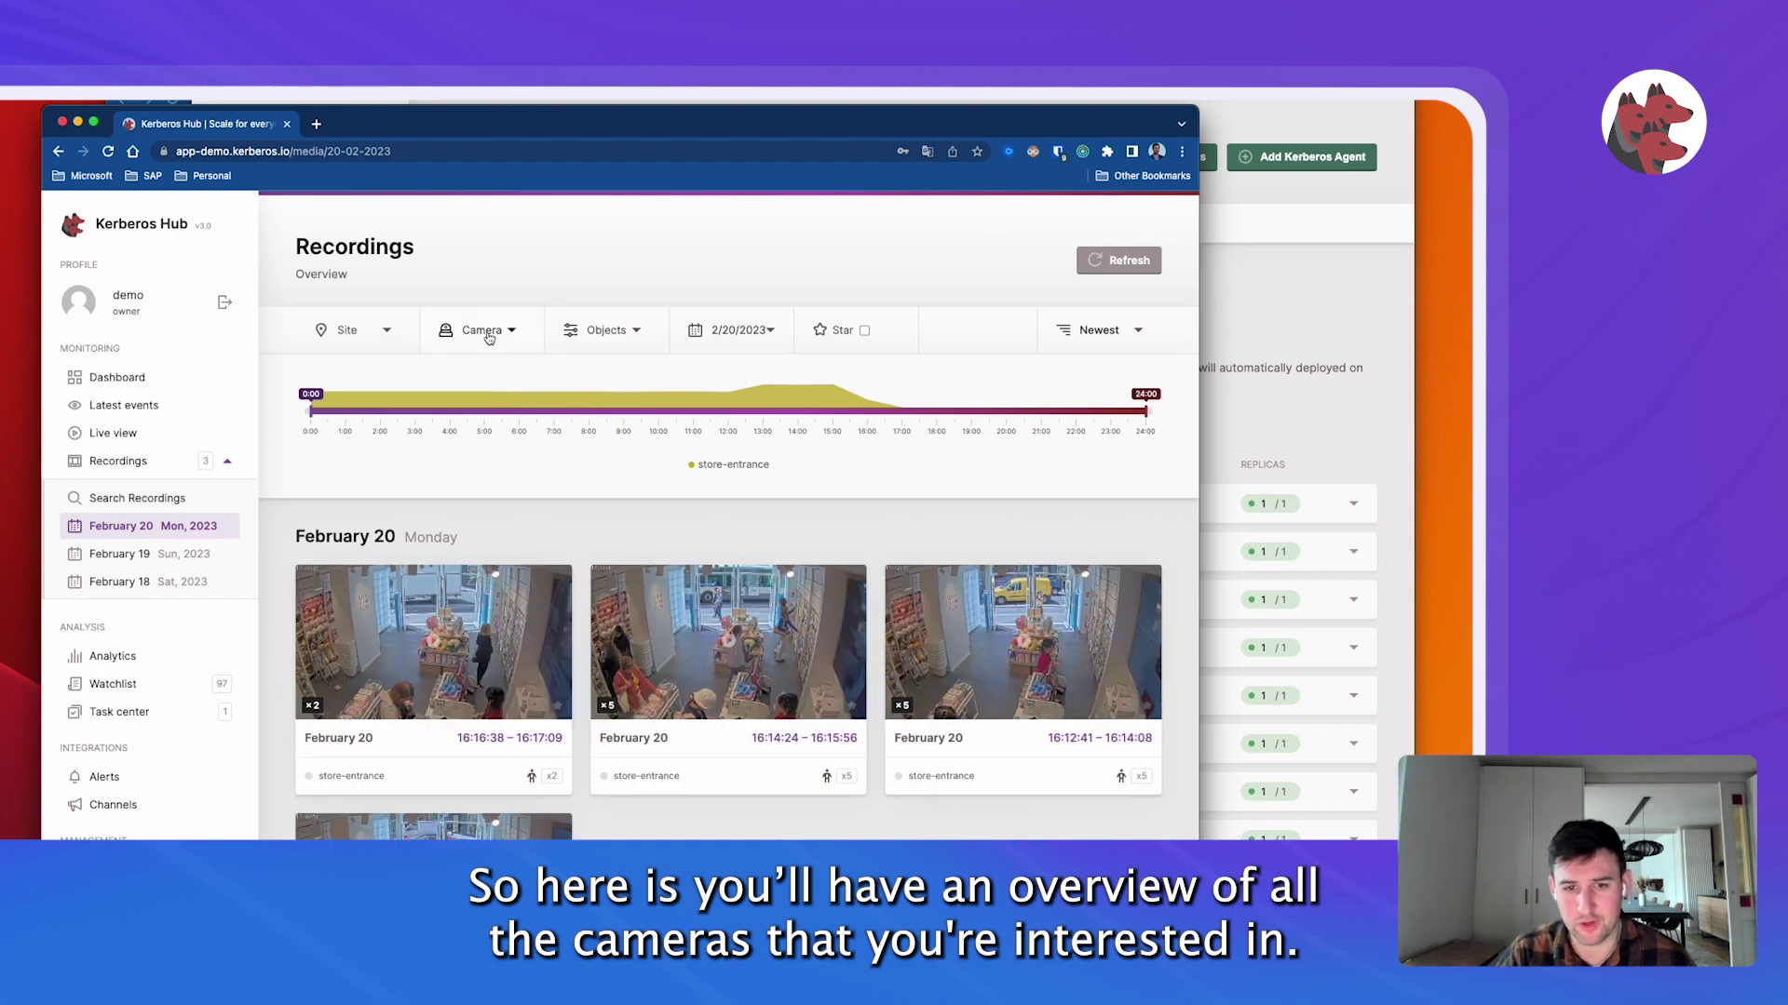
click(484, 331)
click(510, 419)
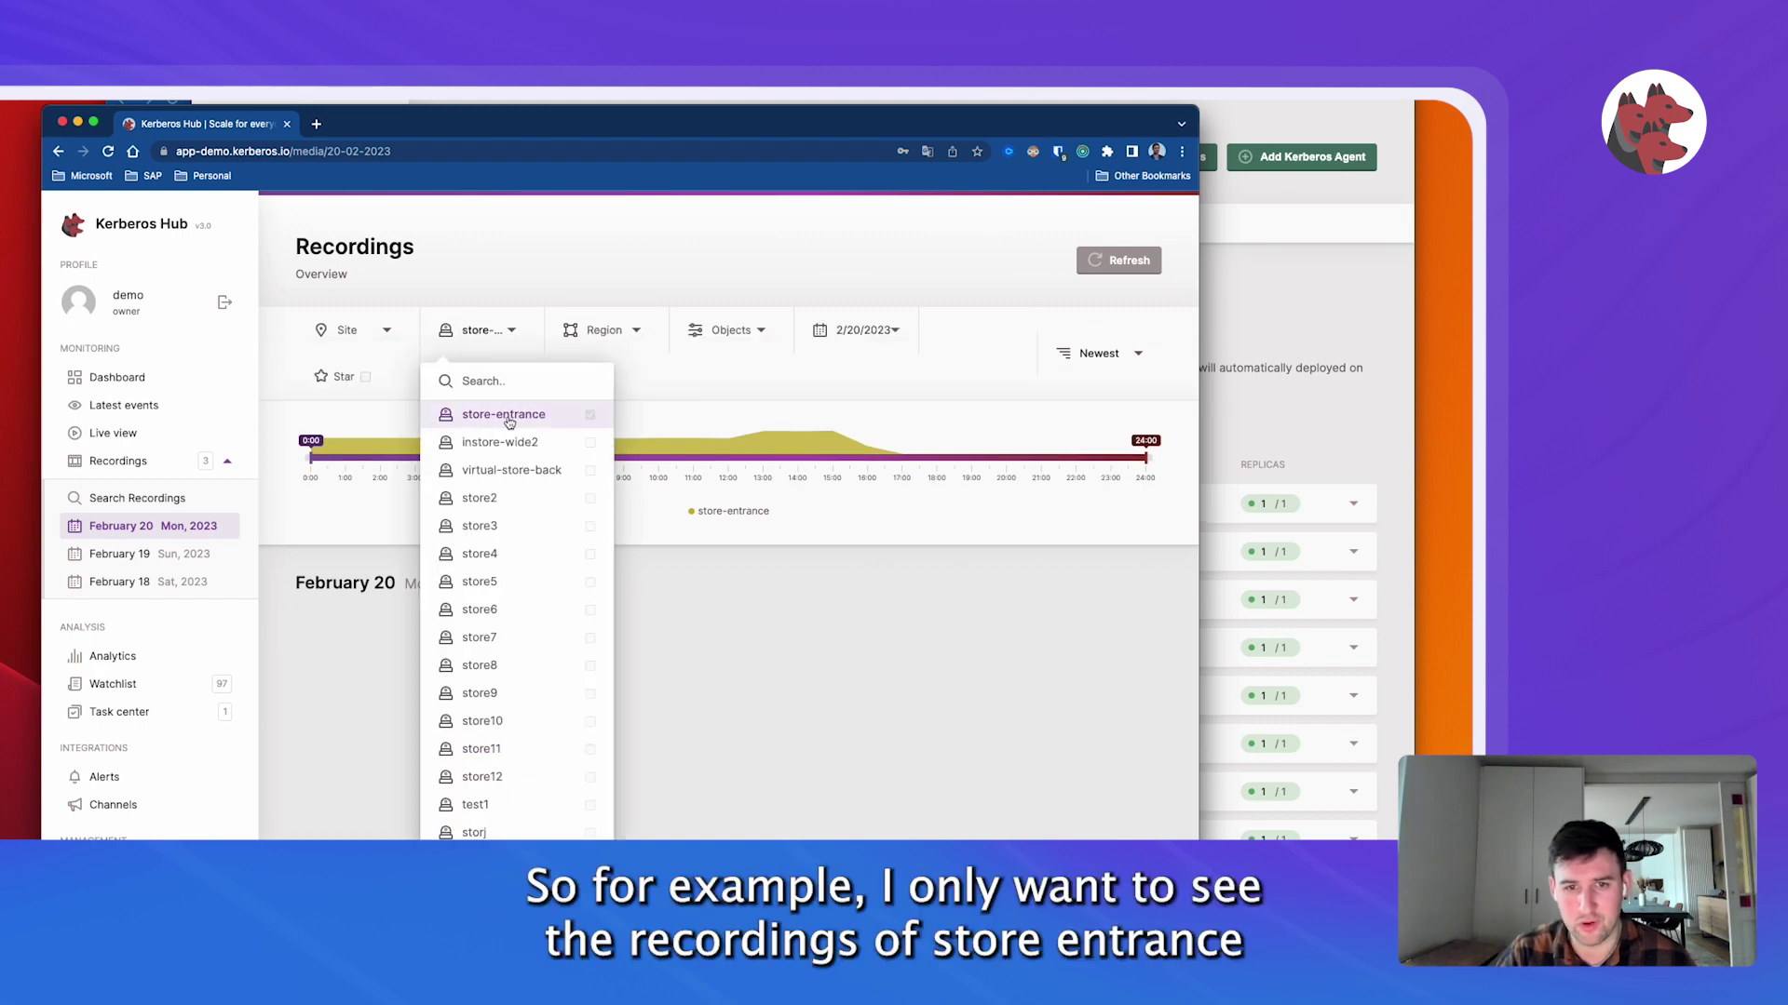
click(567, 263)
Draw a polygon region of interest on the store image to filter recordings.
click(621, 340)
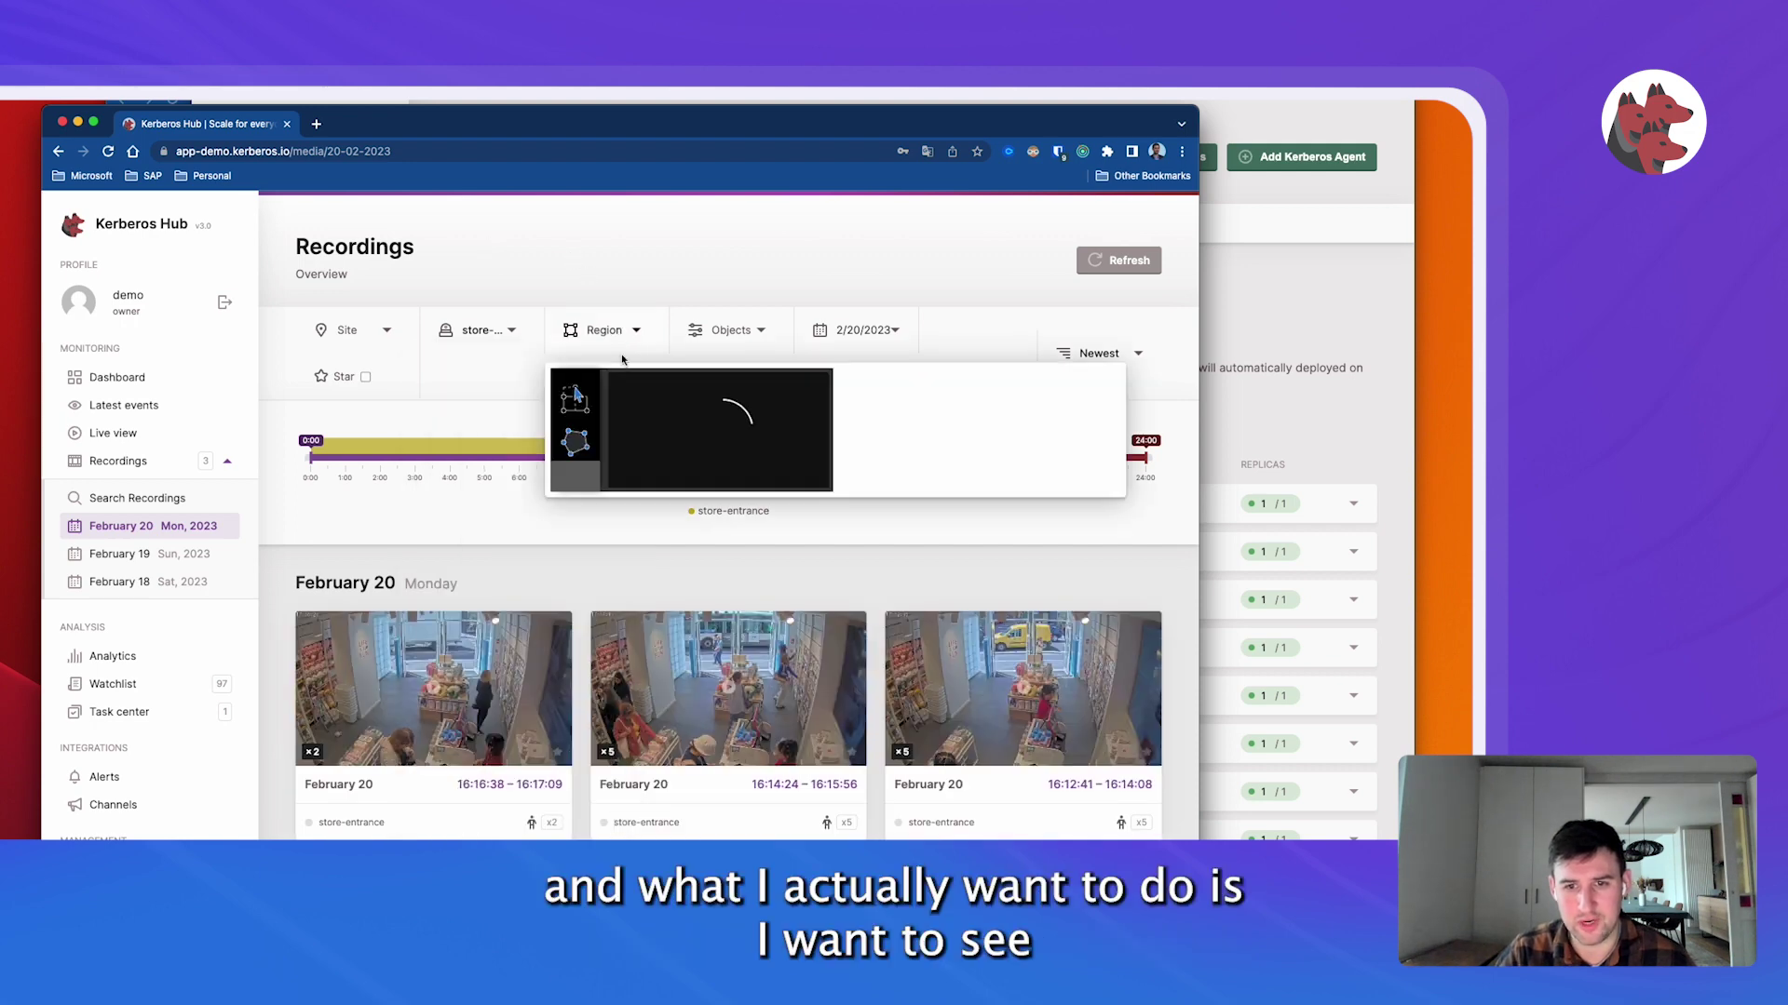
click(570, 445)
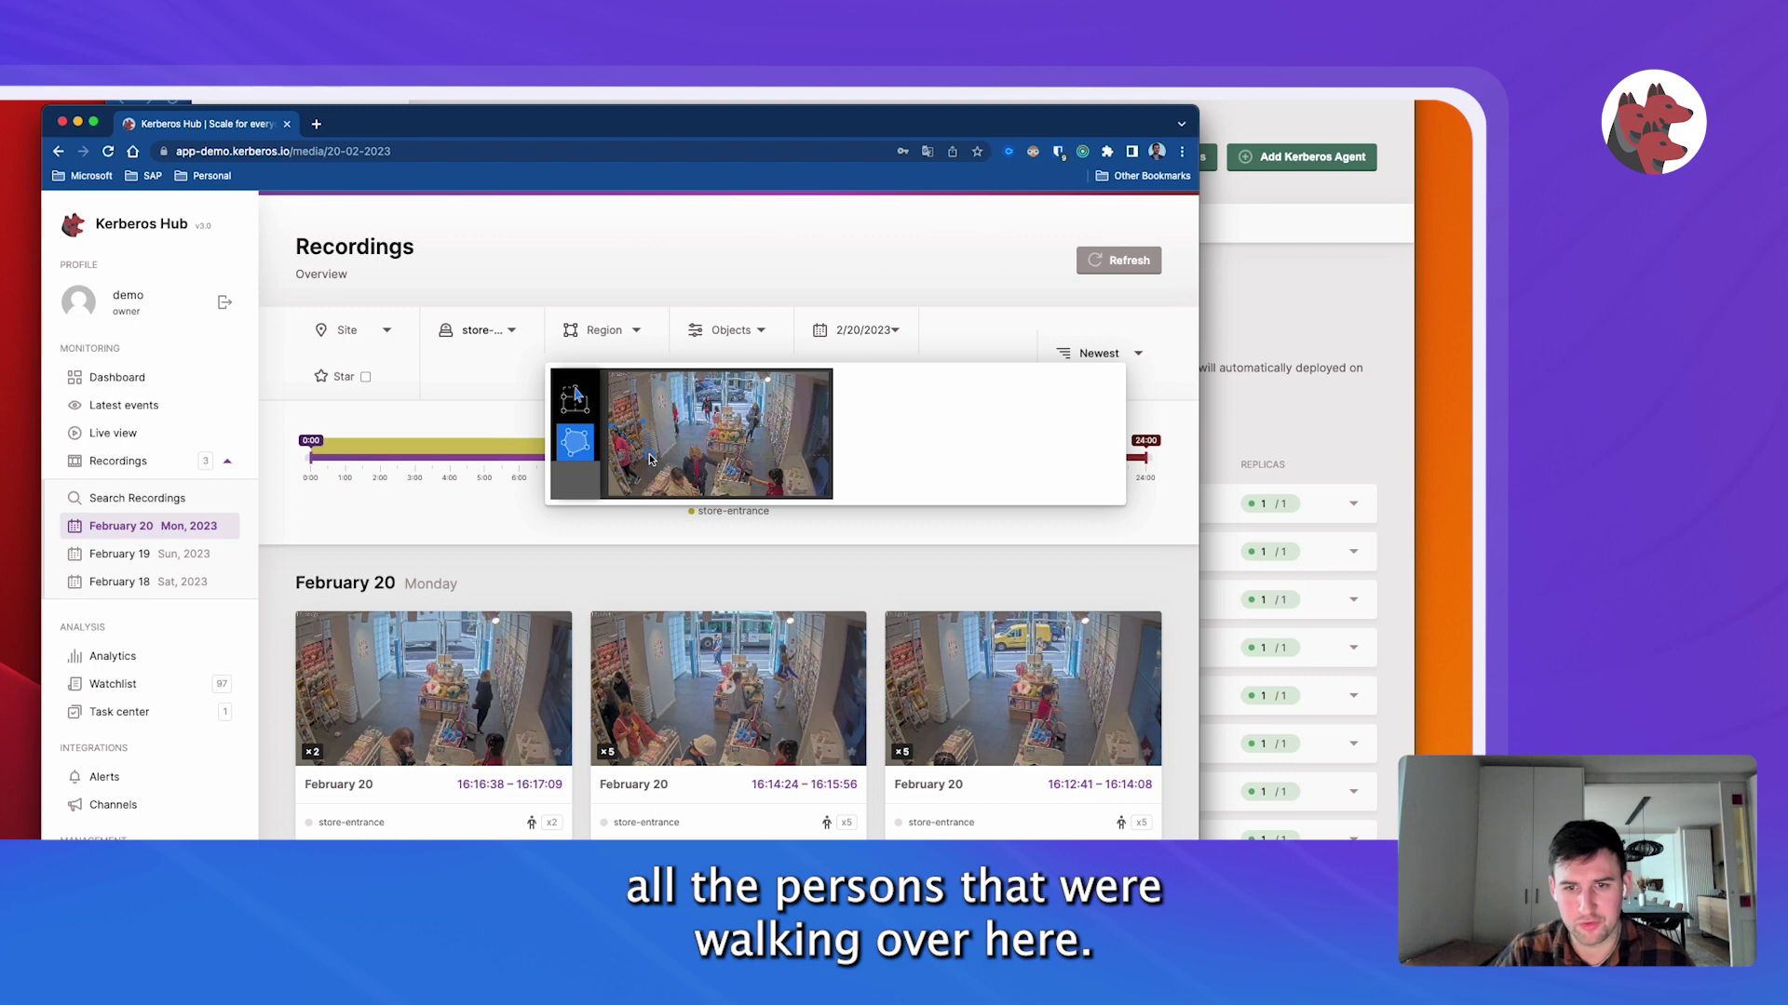
click(649, 458)
click(611, 486)
click(614, 430)
click(649, 458)
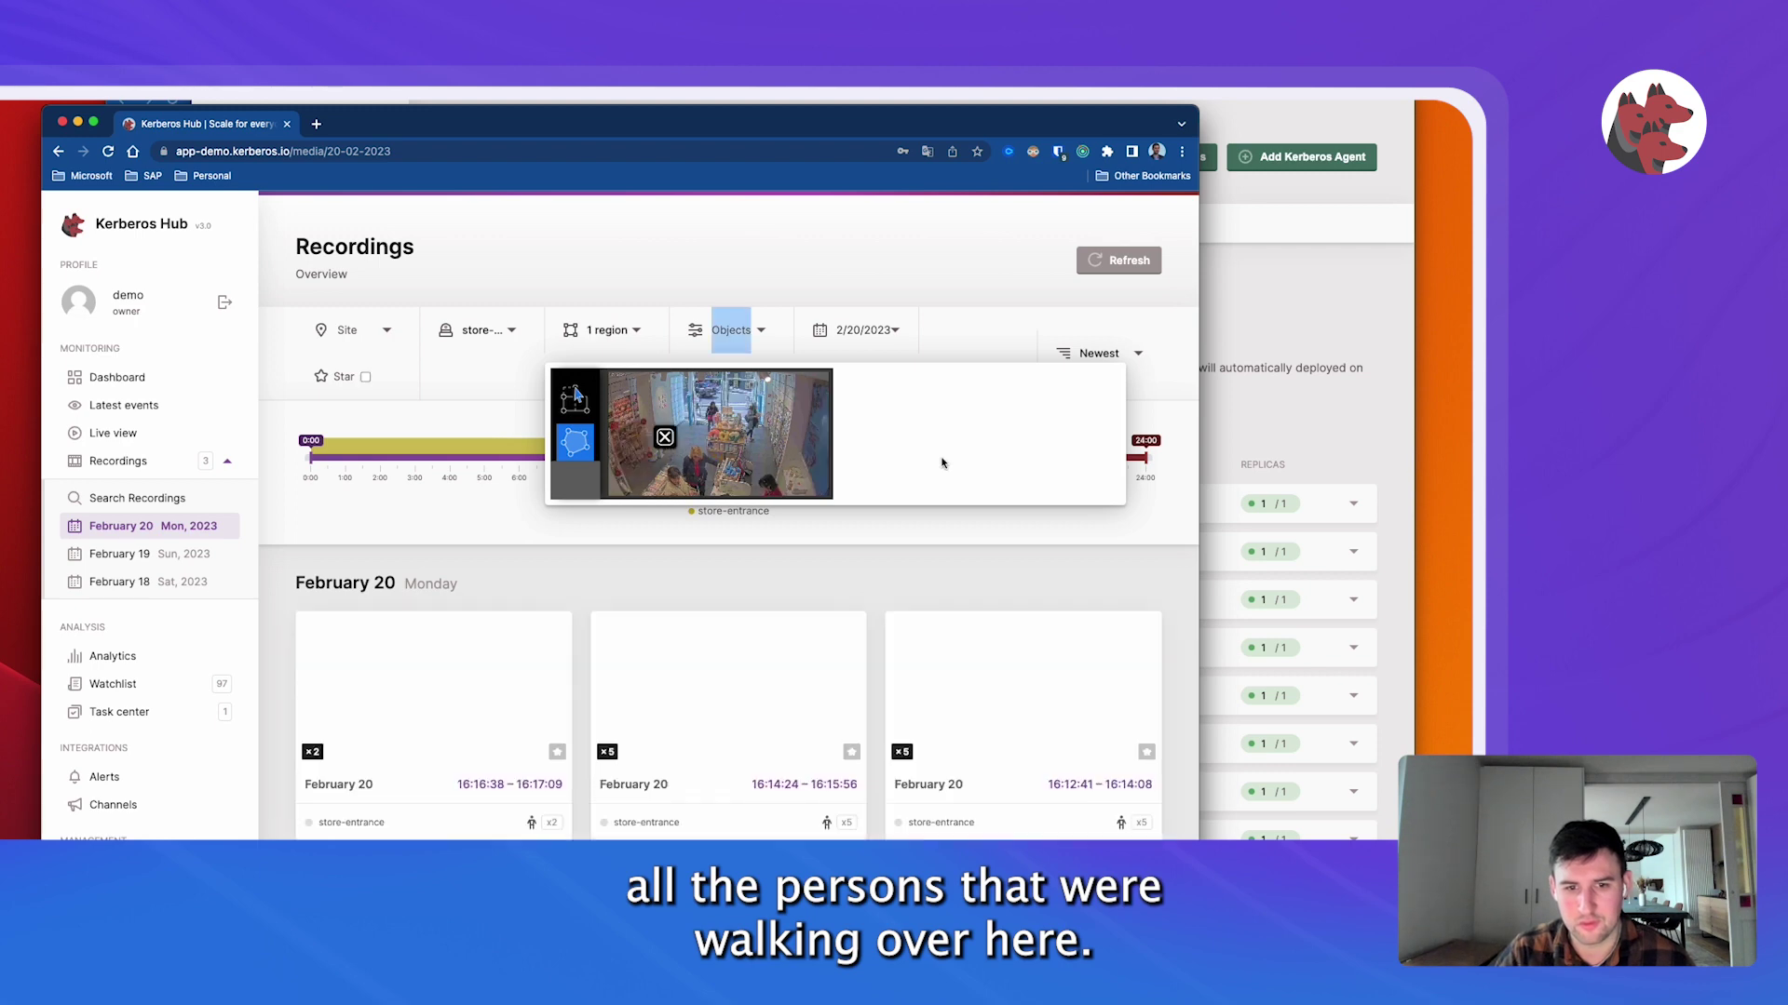
Limit results to pedestrians and open the 16:16:38 store-entrance recording.
click(754, 333)
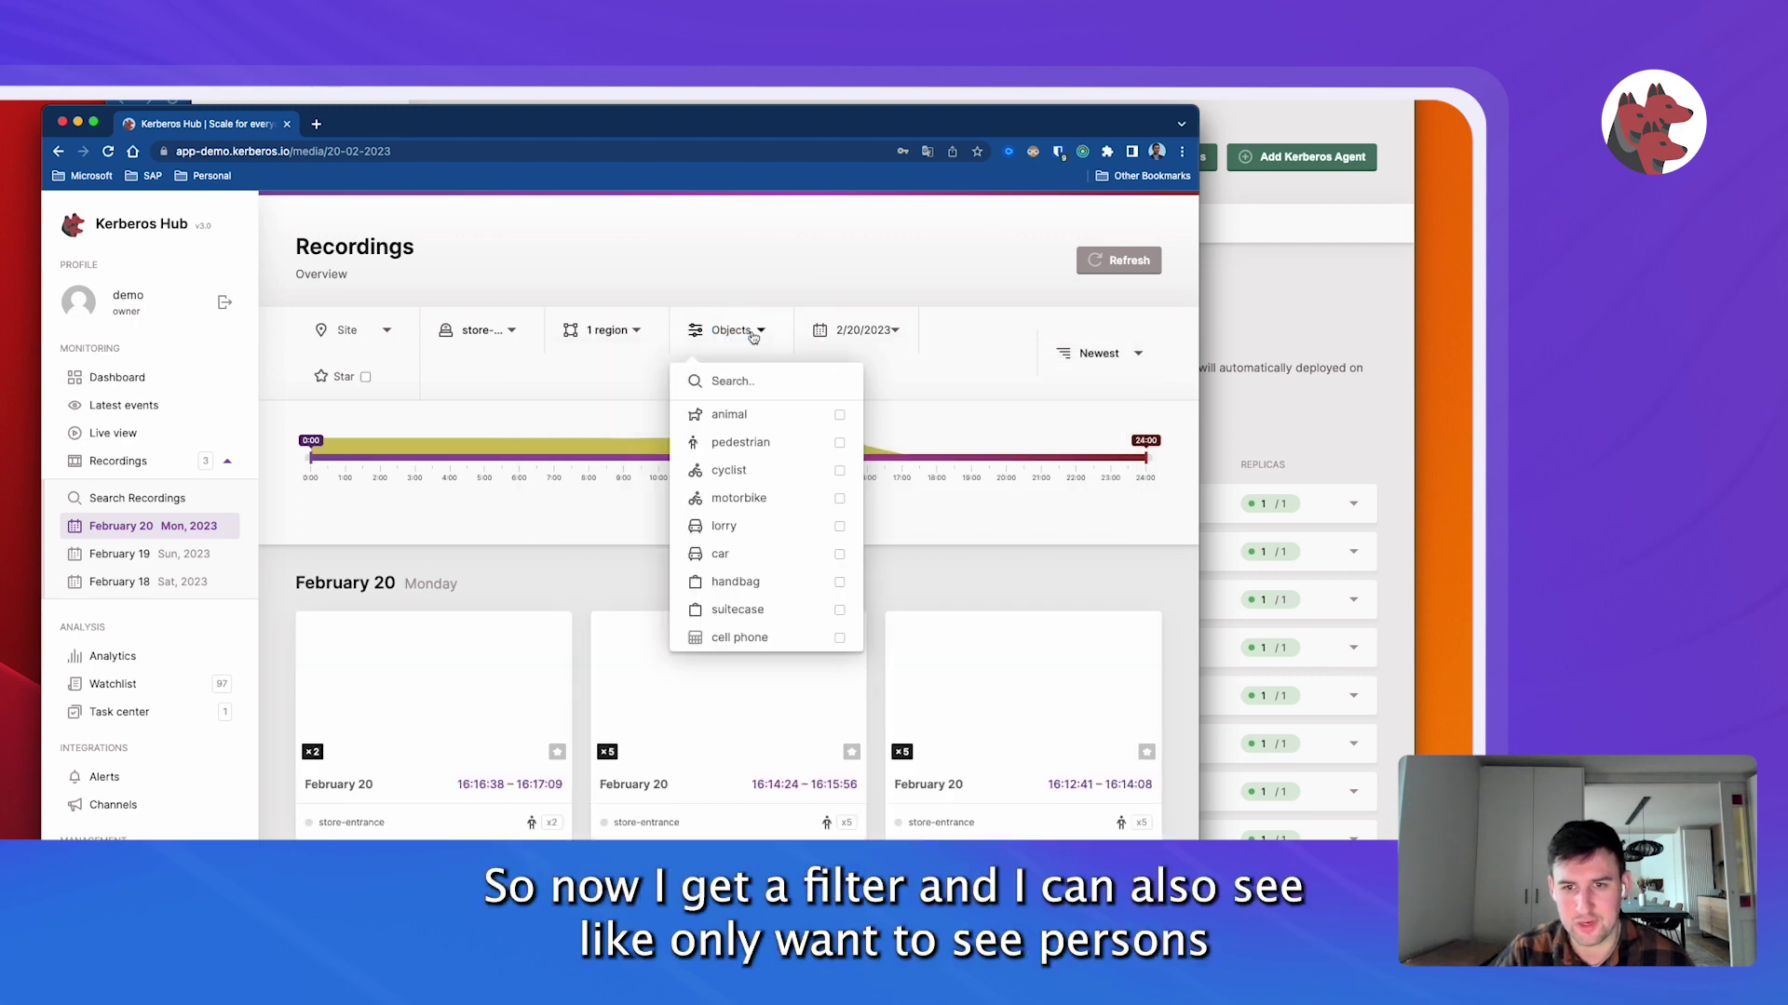
click(742, 441)
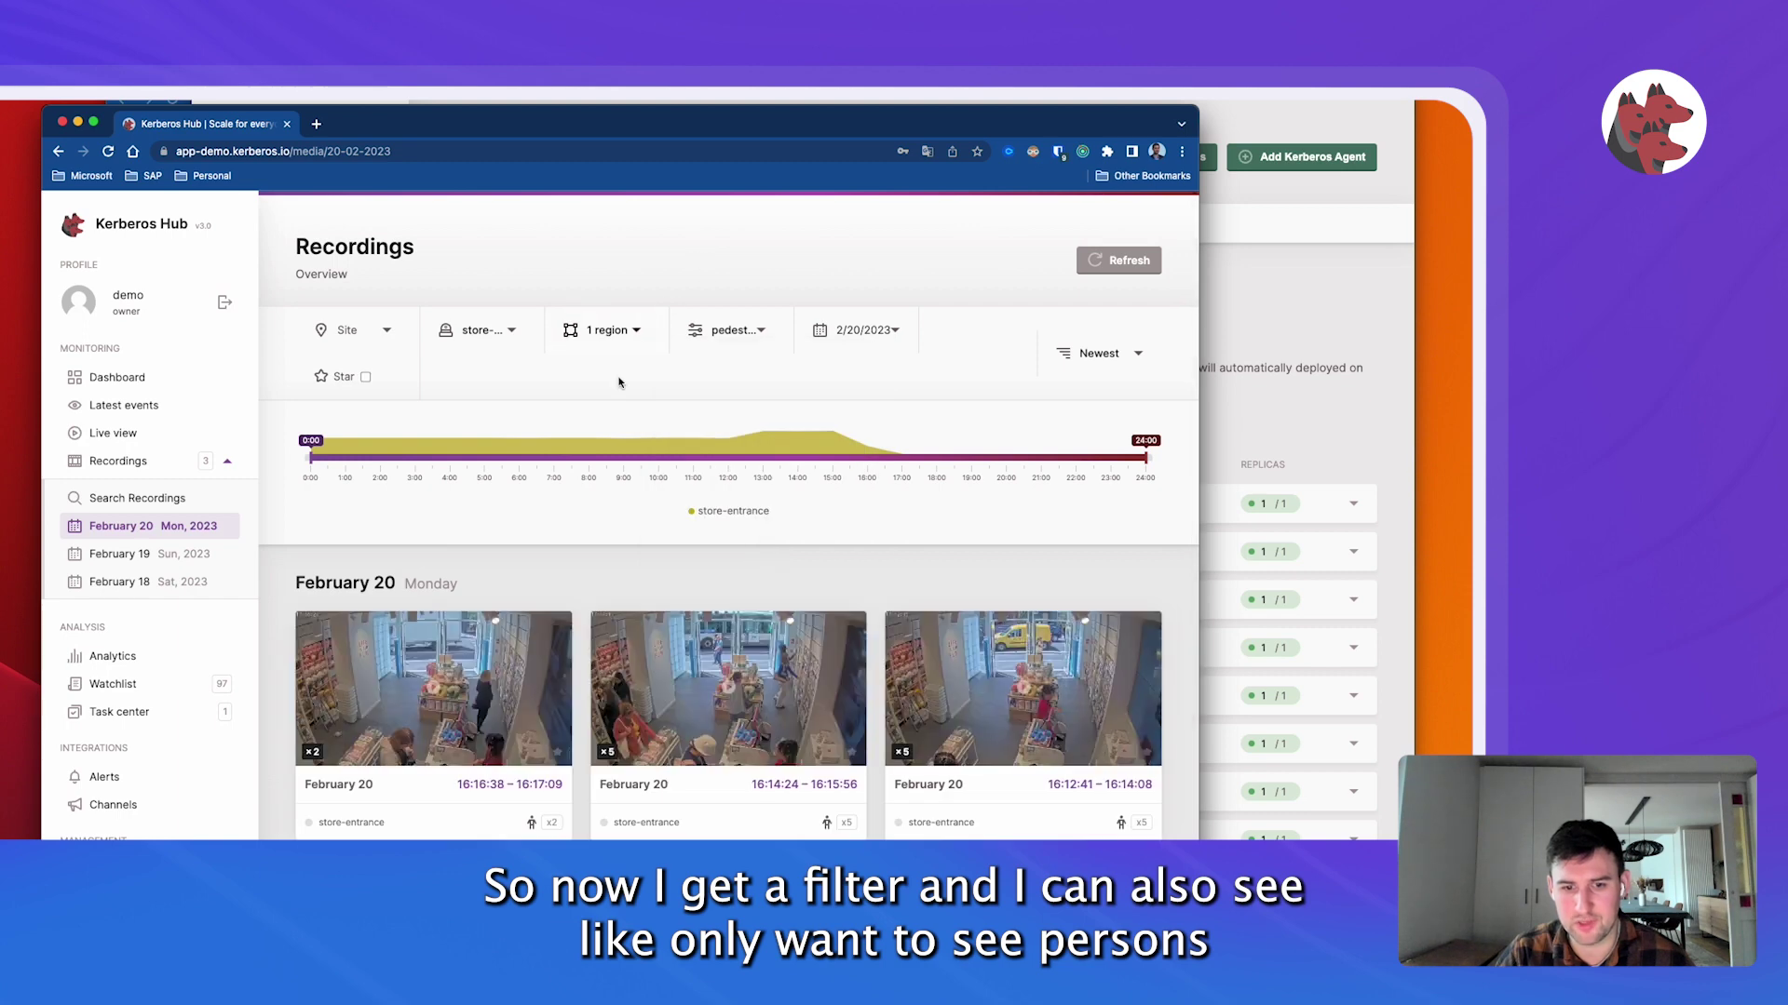
click(435, 689)
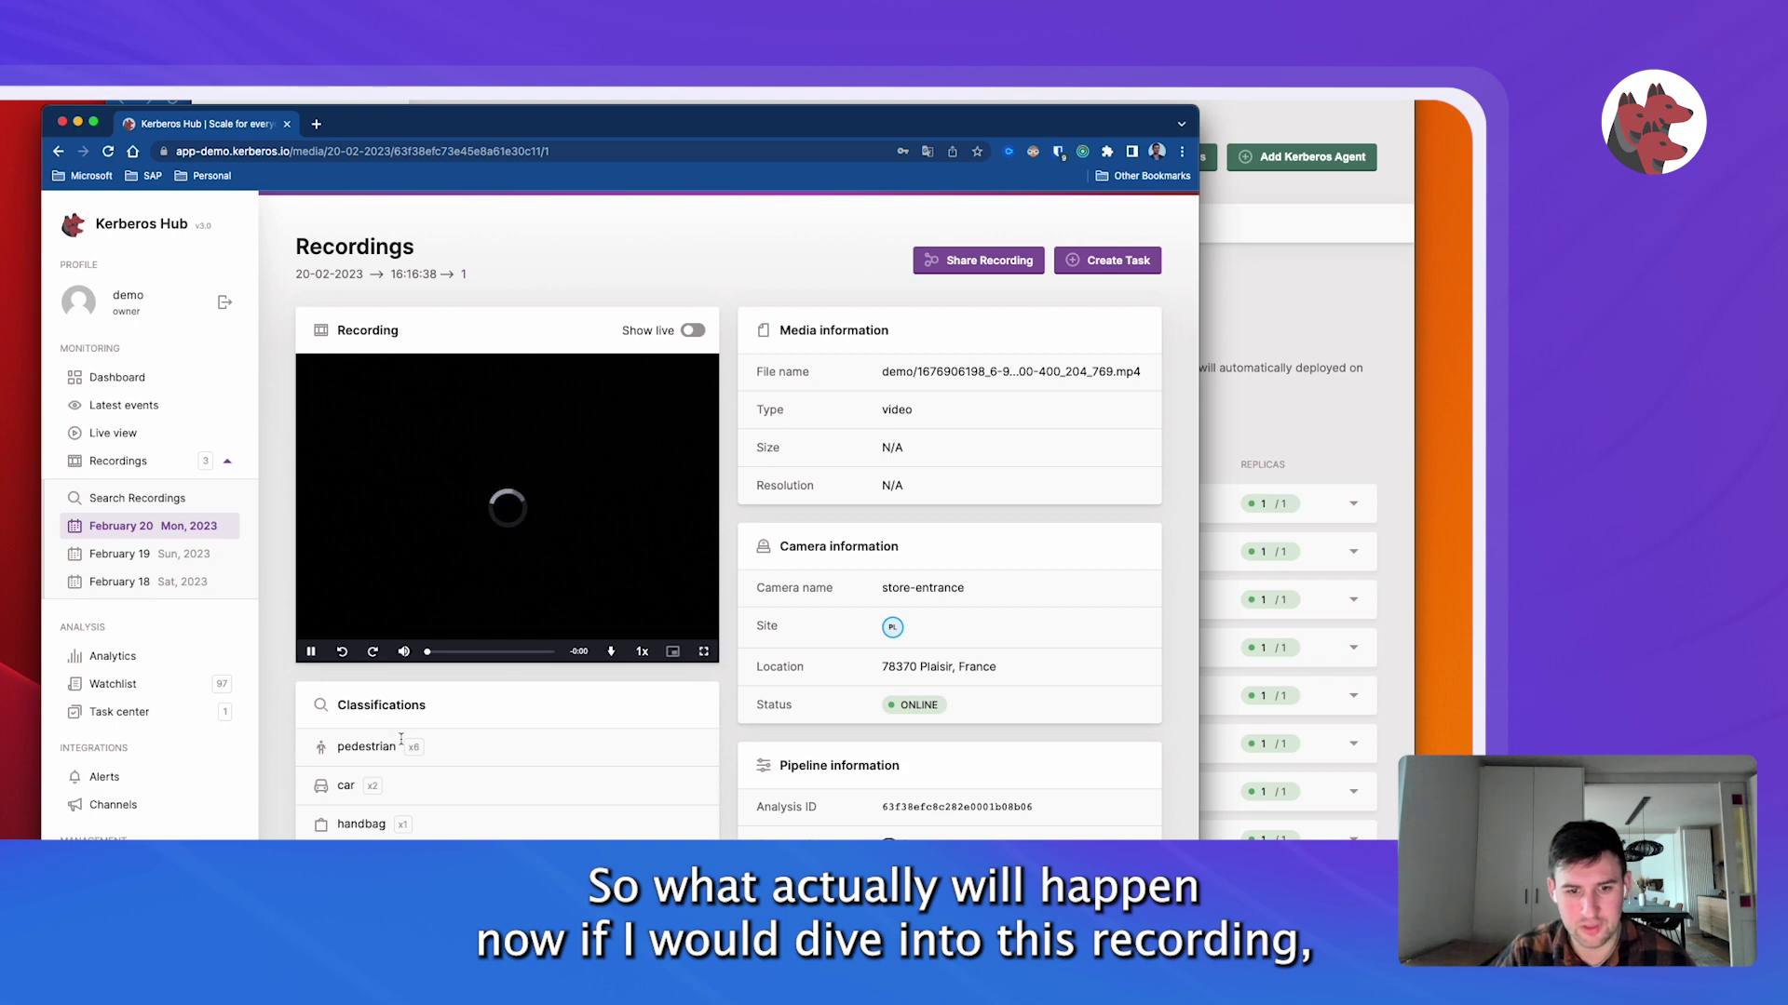
Review the recording's classifications, heatmap and counting, pause playback, then return to the recordings overview.
scroll(402, 738, down, 3)
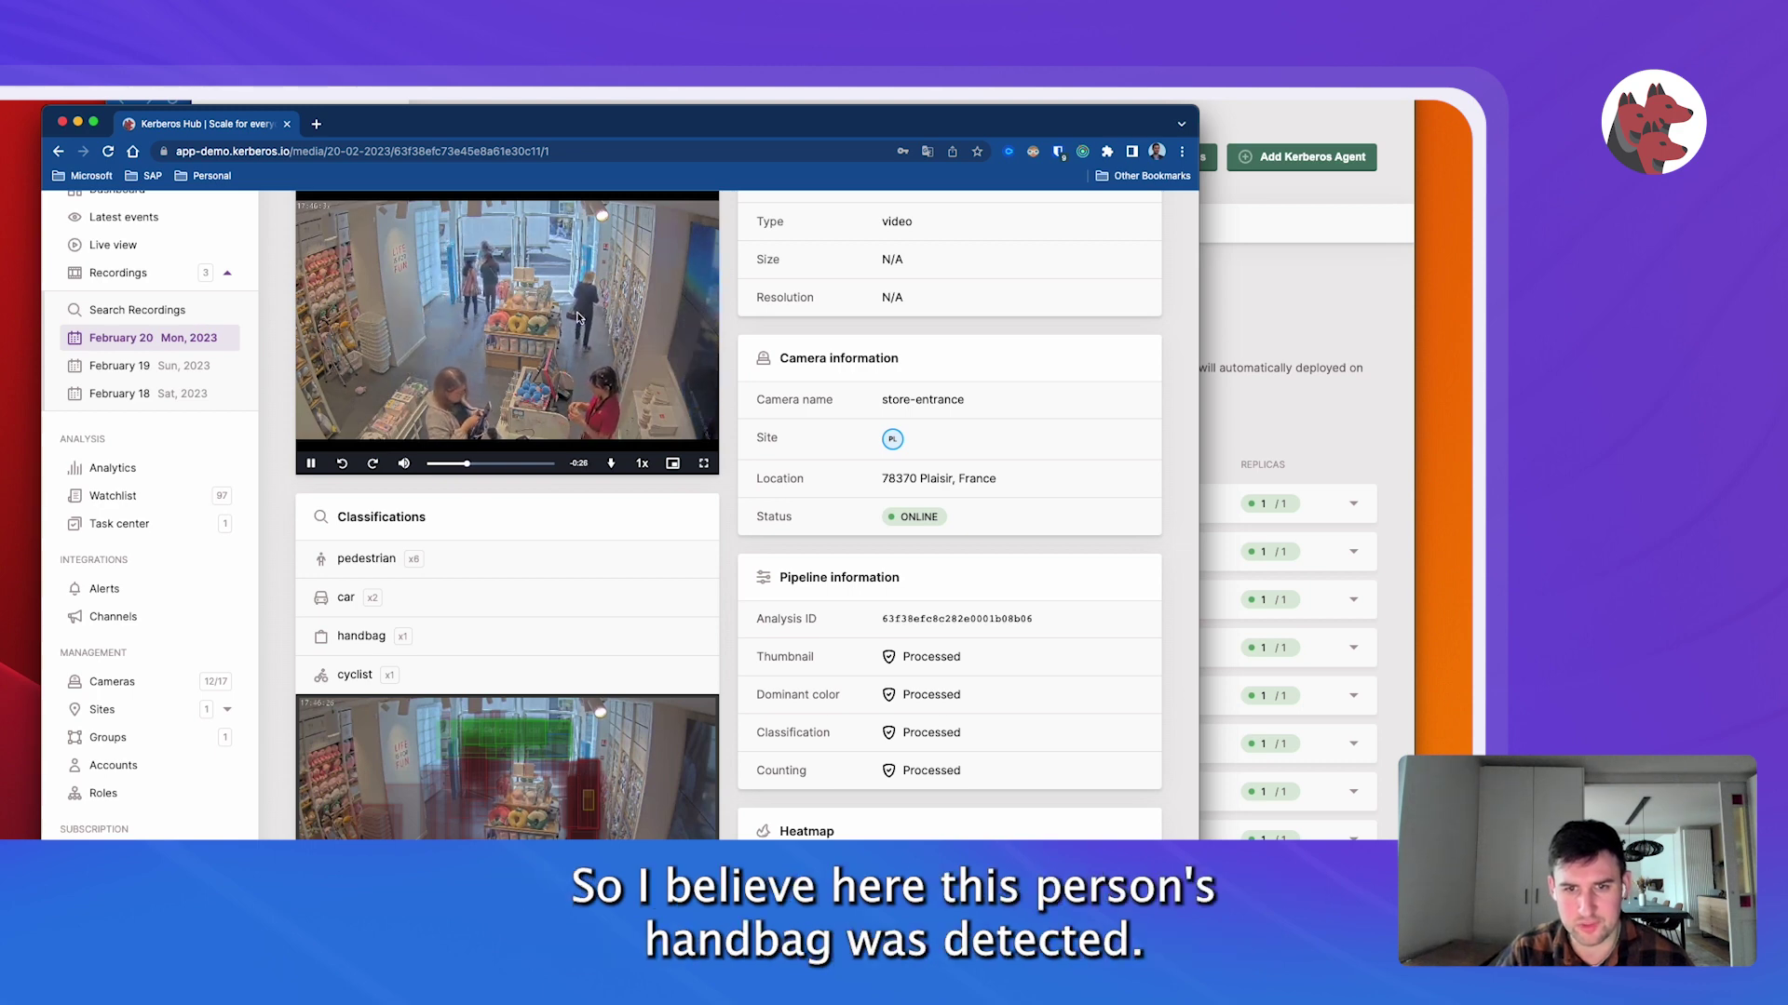
scroll(629, 355, up, 2)
click(631, 360)
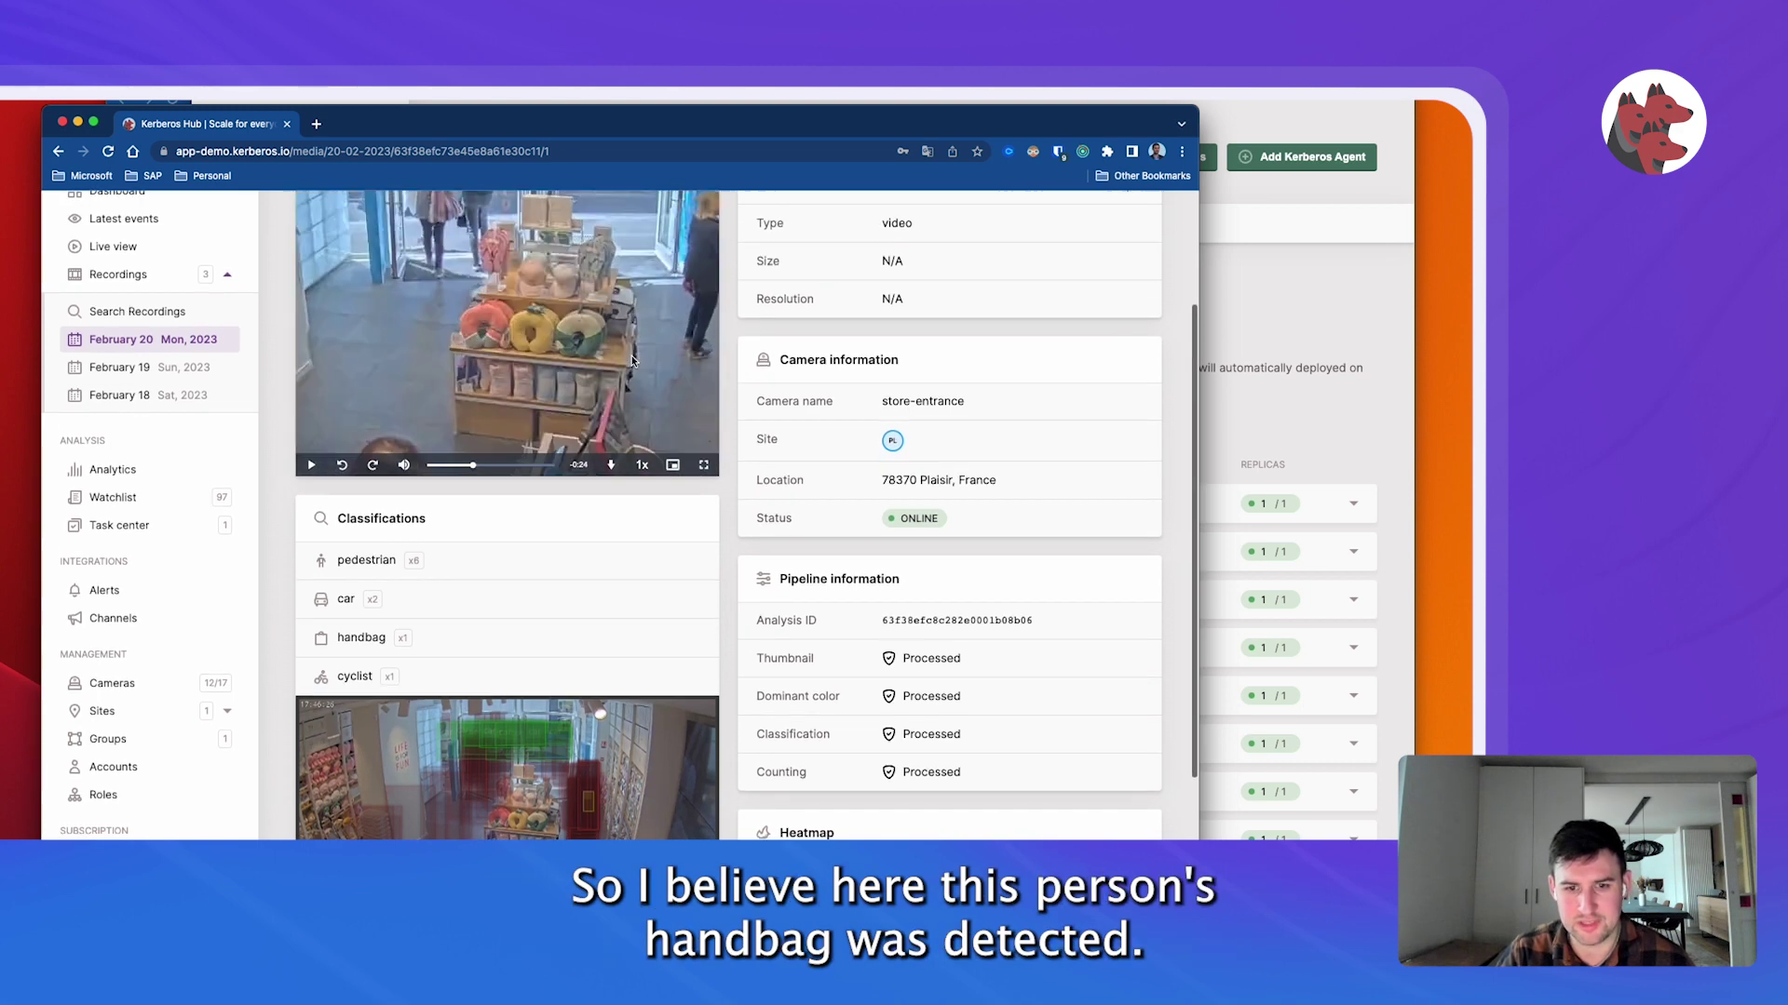
scroll(942, 436, down, 3)
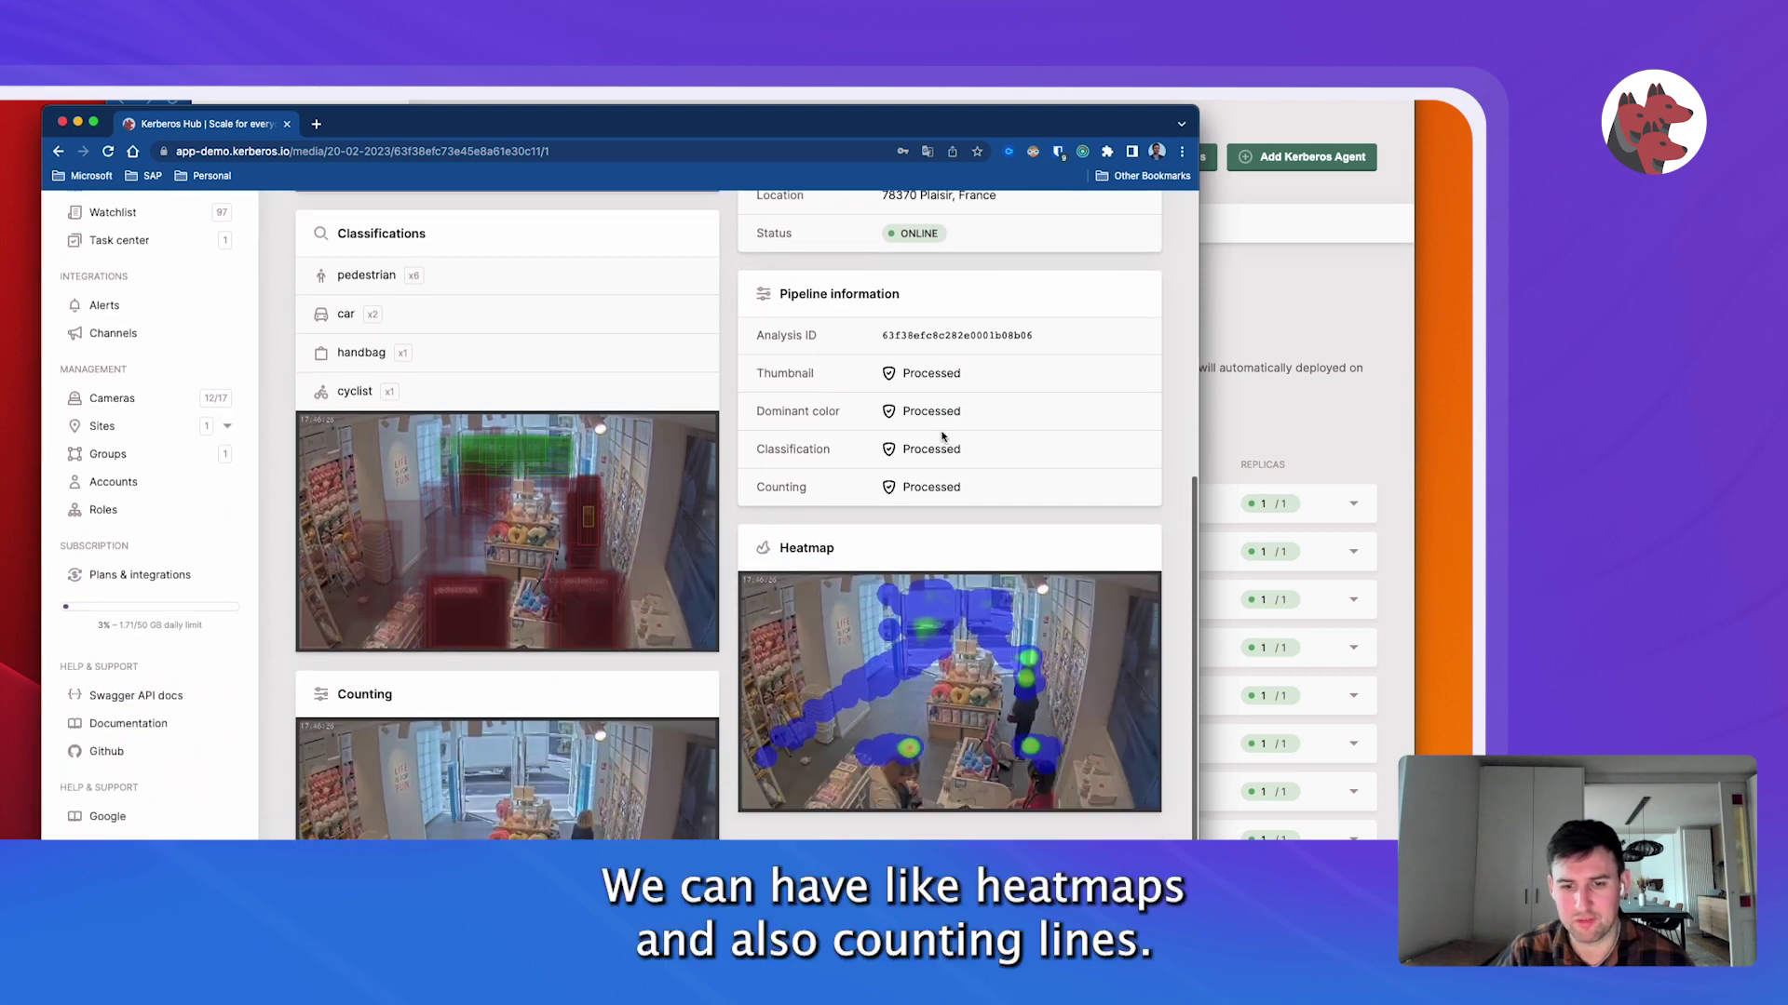
scroll(847, 460, down, 1)
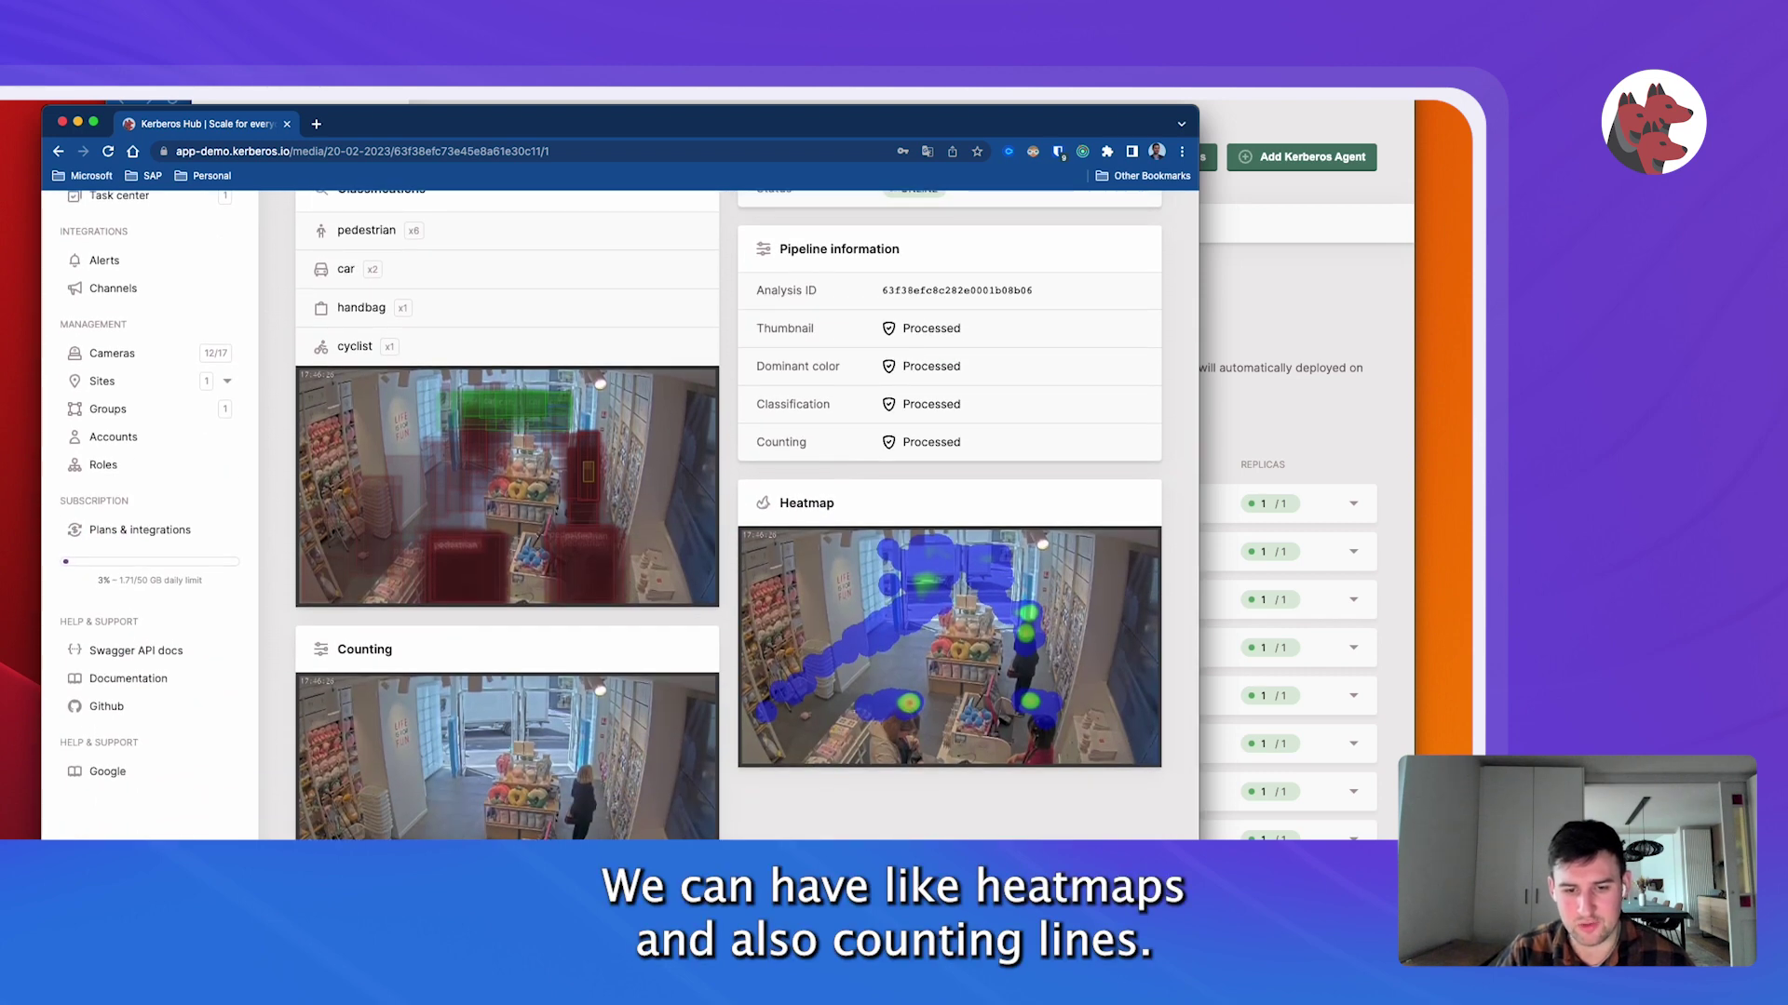
scroll(854, 395, up, 6)
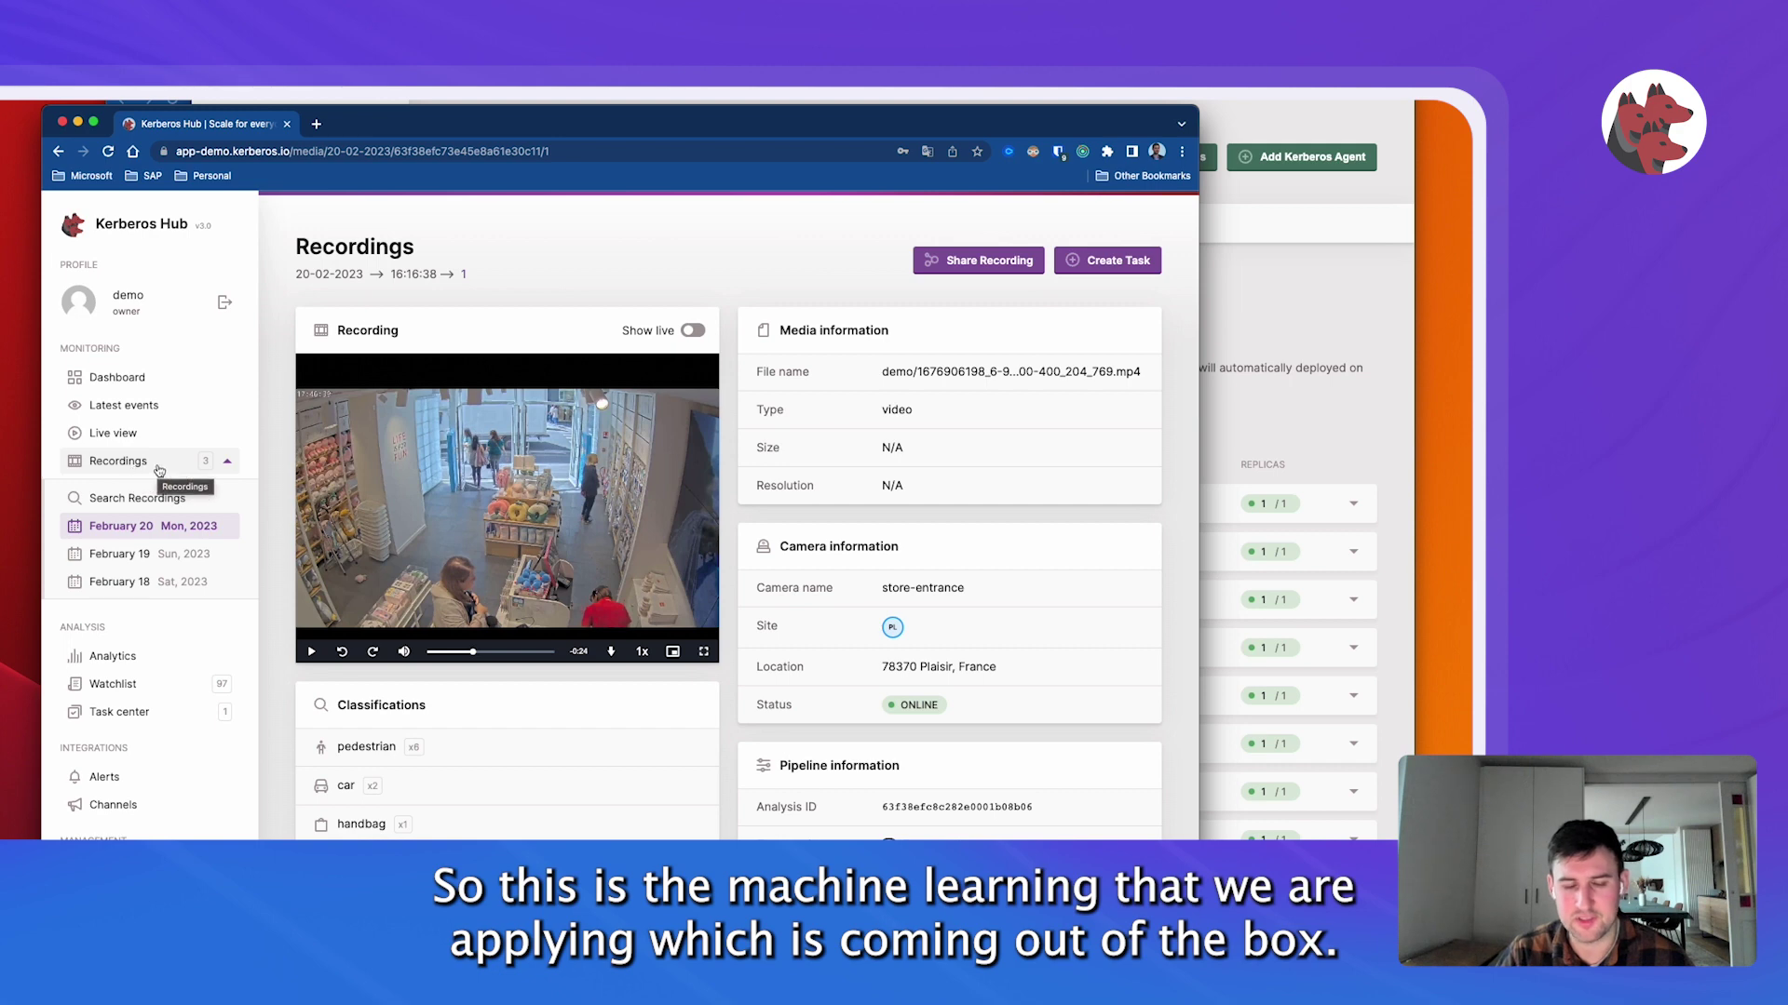
click(137, 498)
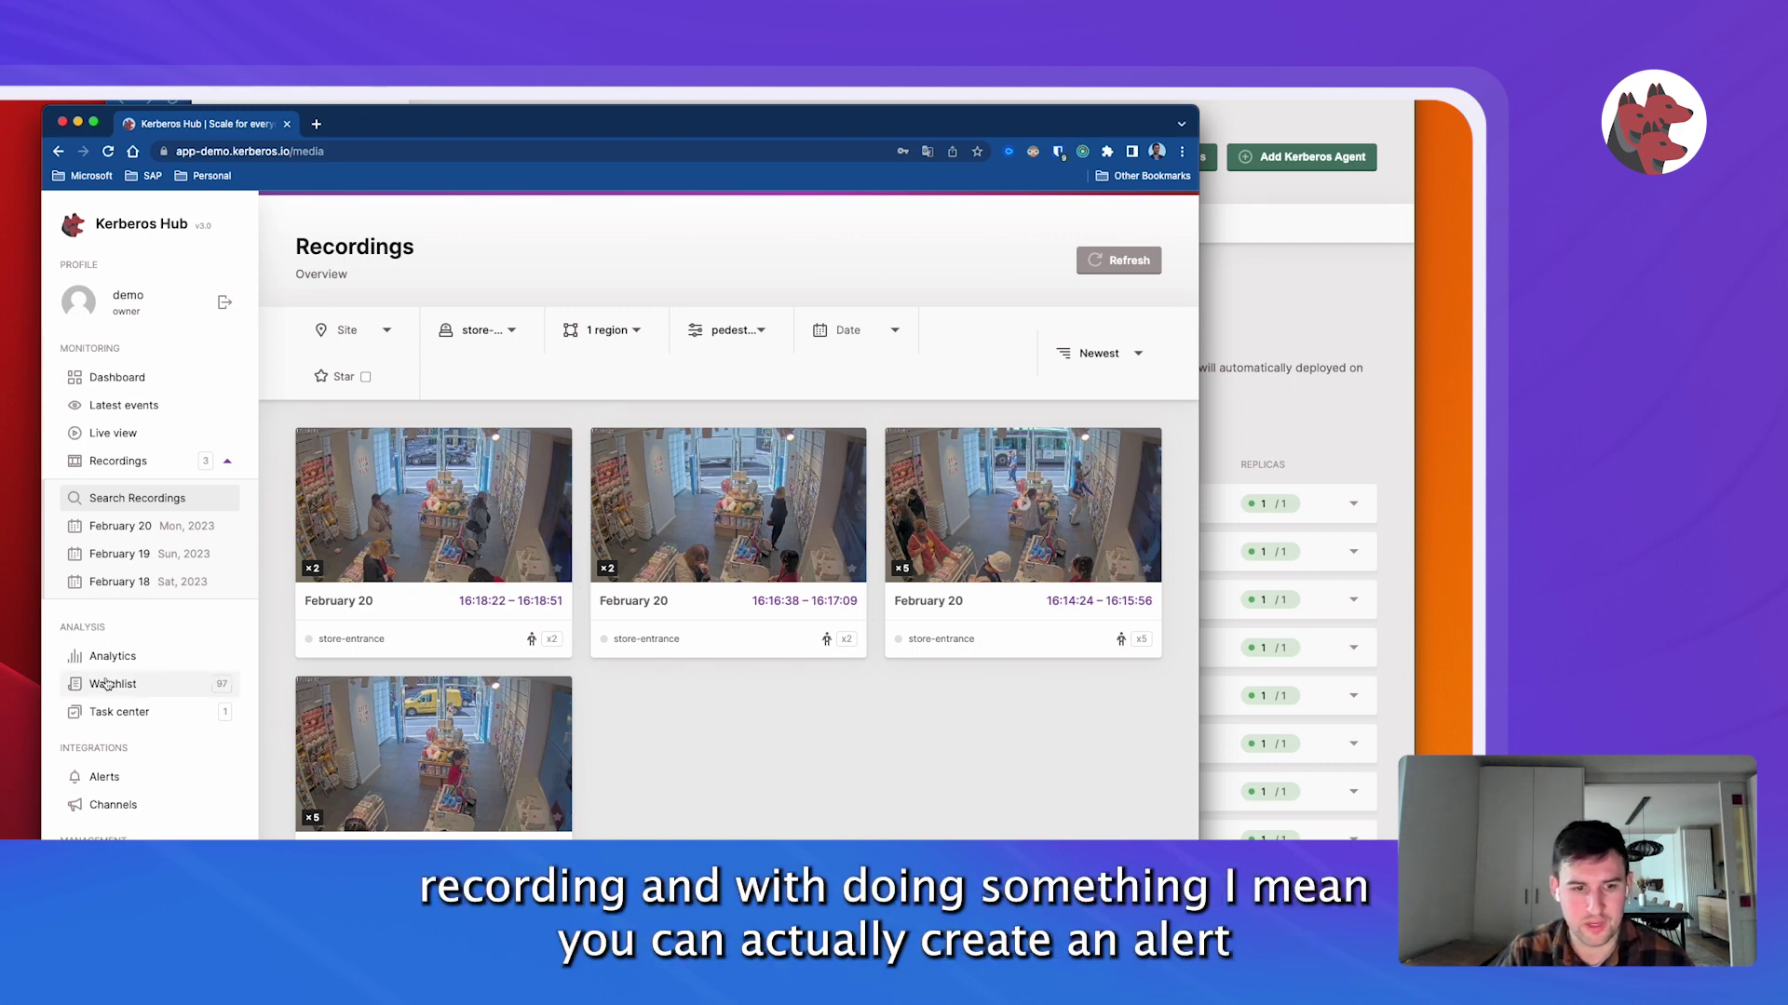
Go to the Alerts page under Integrations.
click(132, 783)
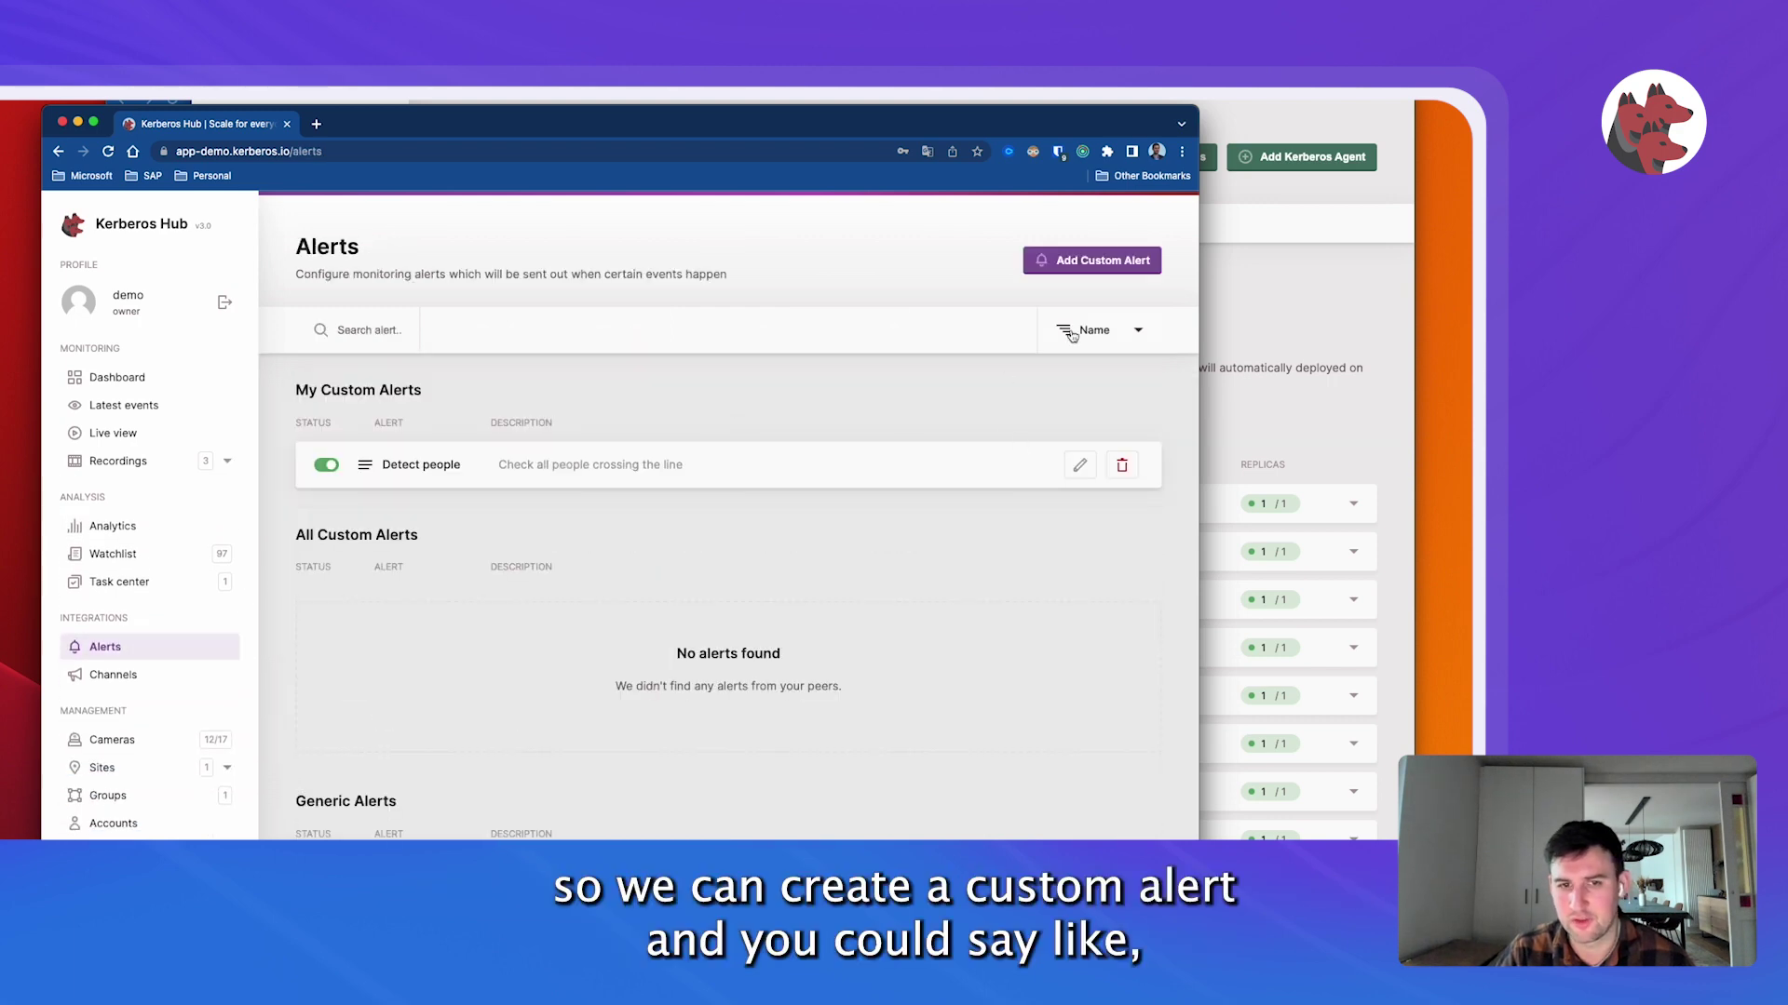
click(1079, 465)
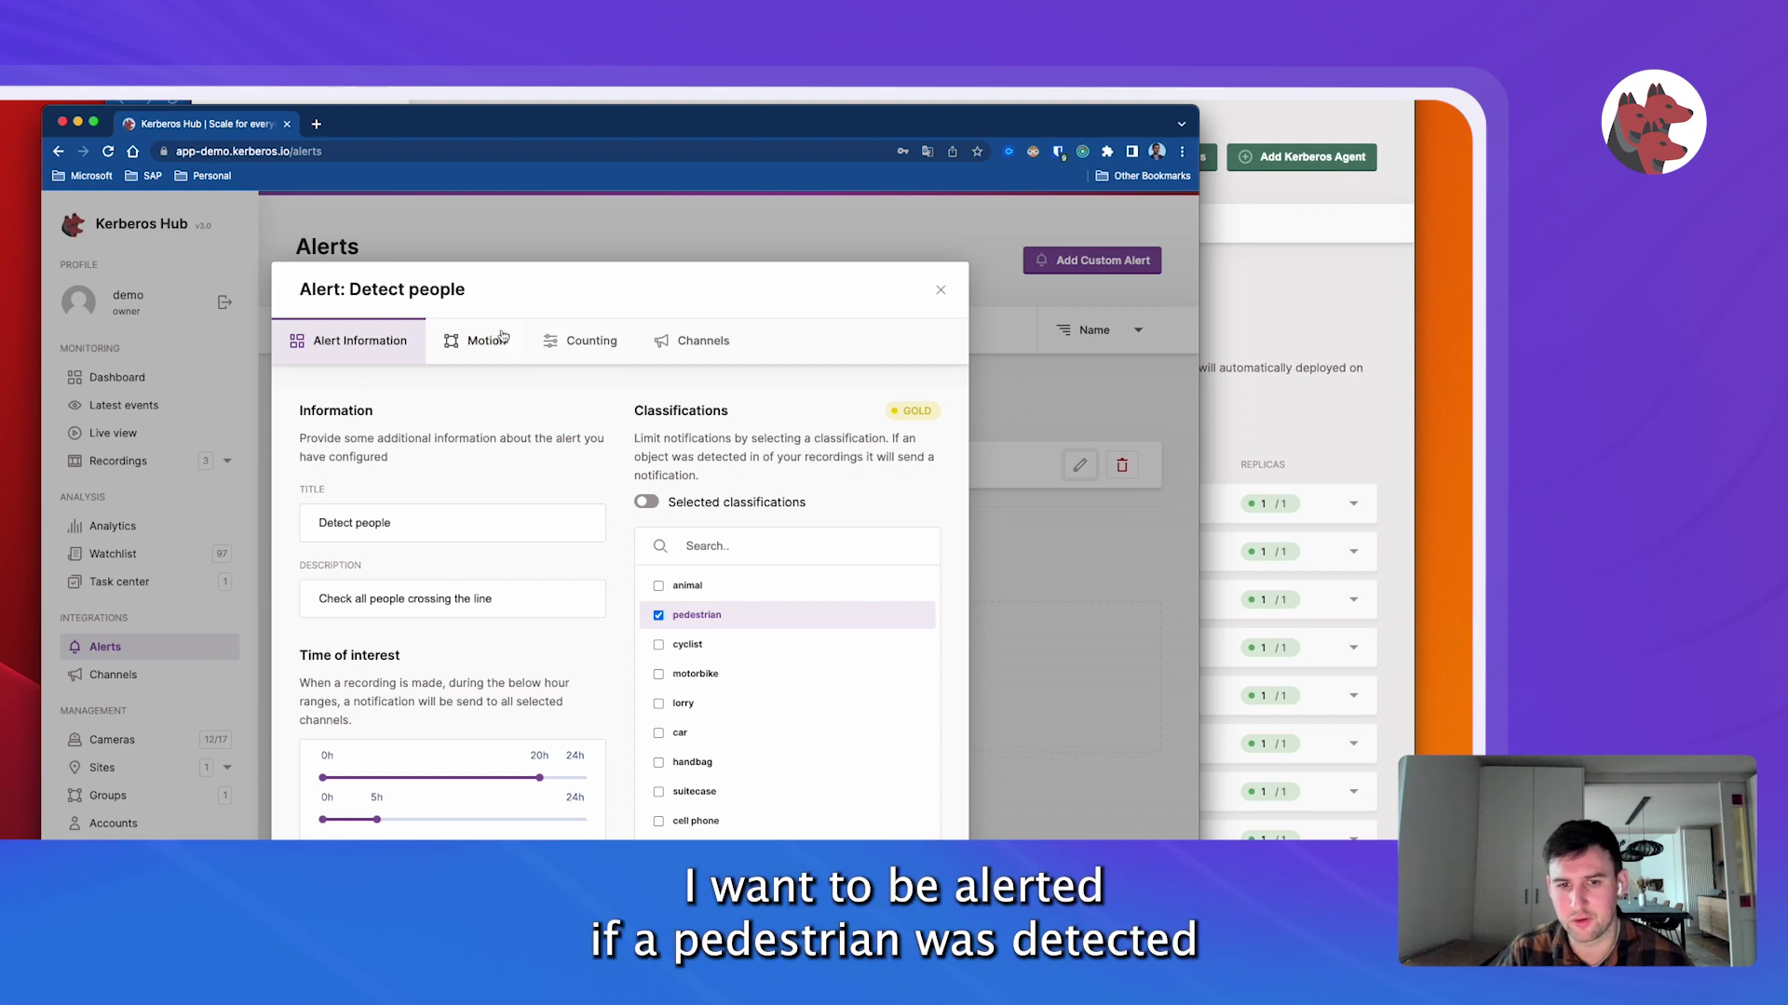
click(579, 344)
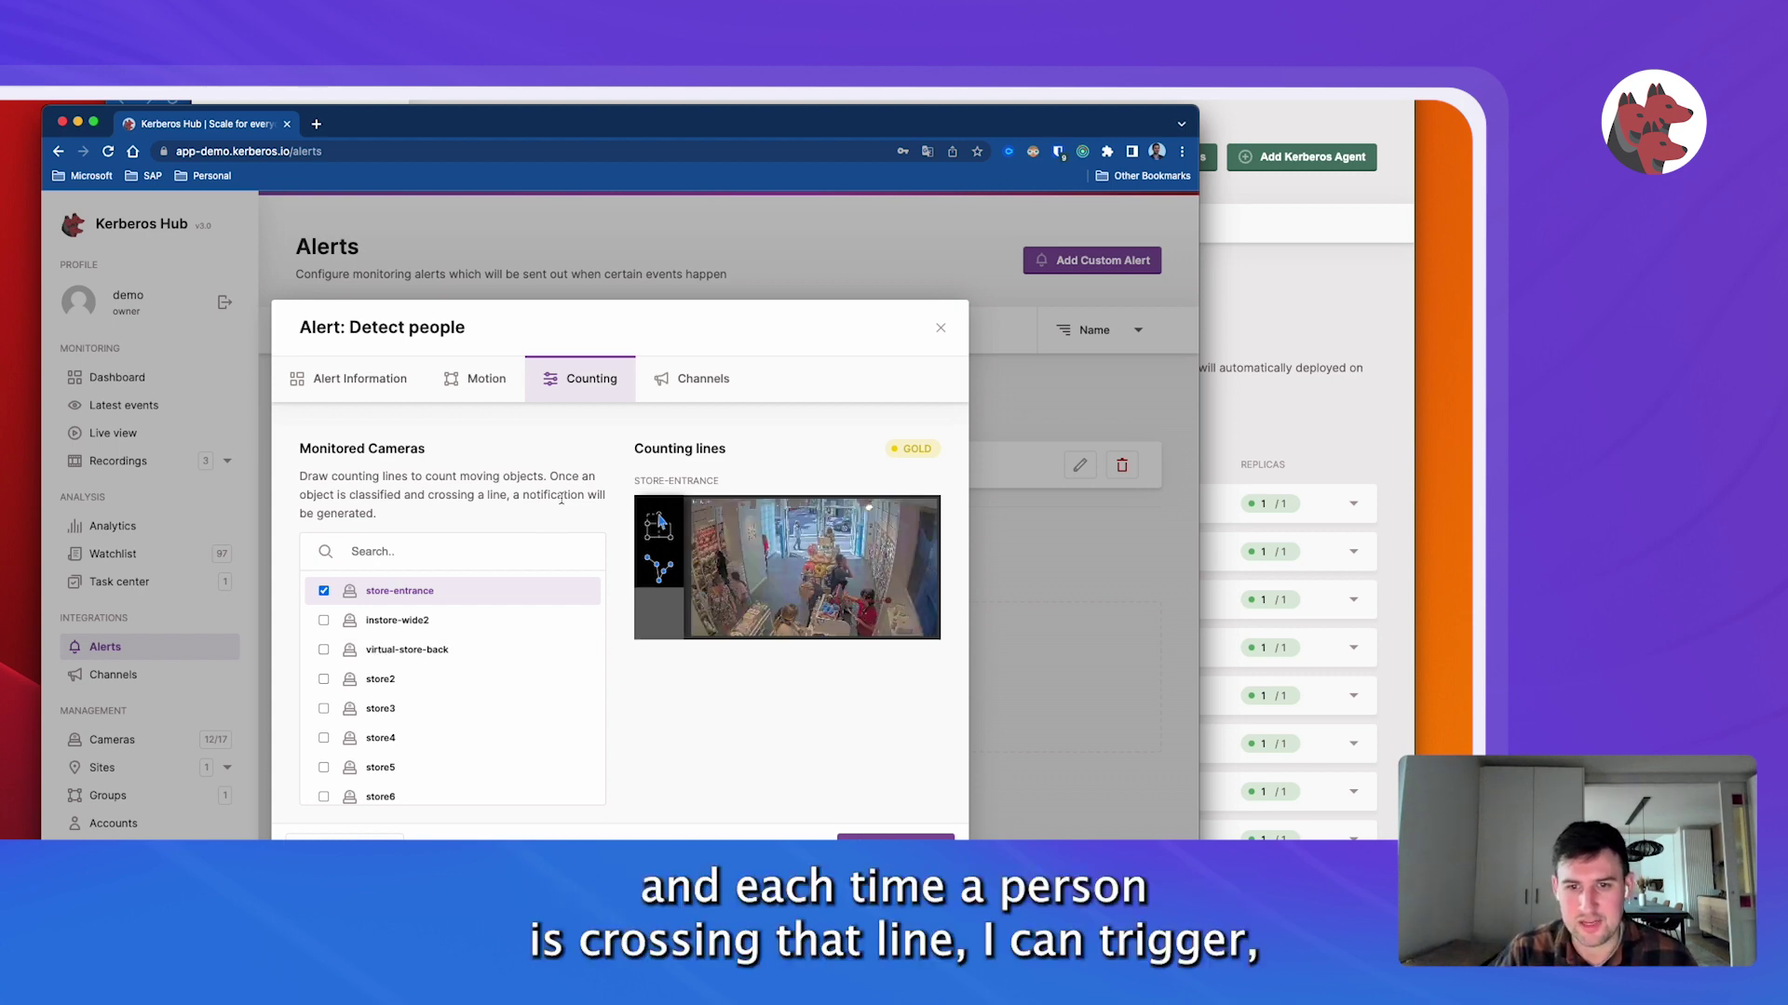
click(686, 382)
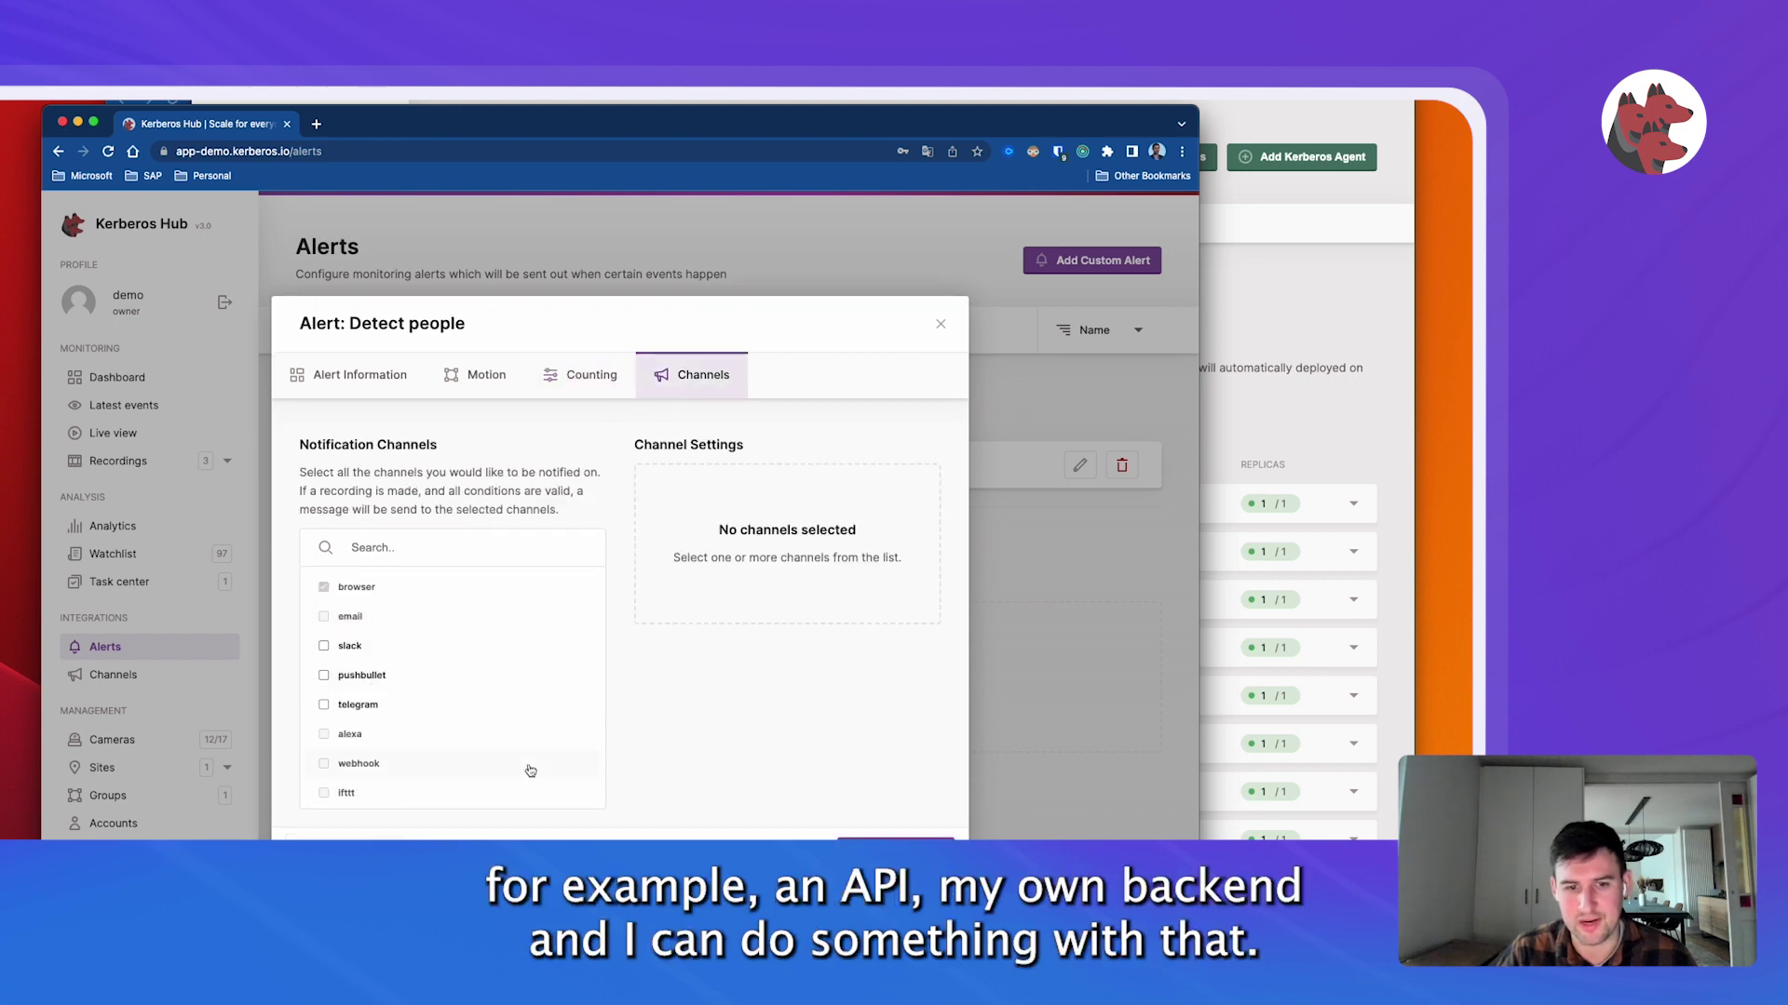
click(583, 386)
click(484, 384)
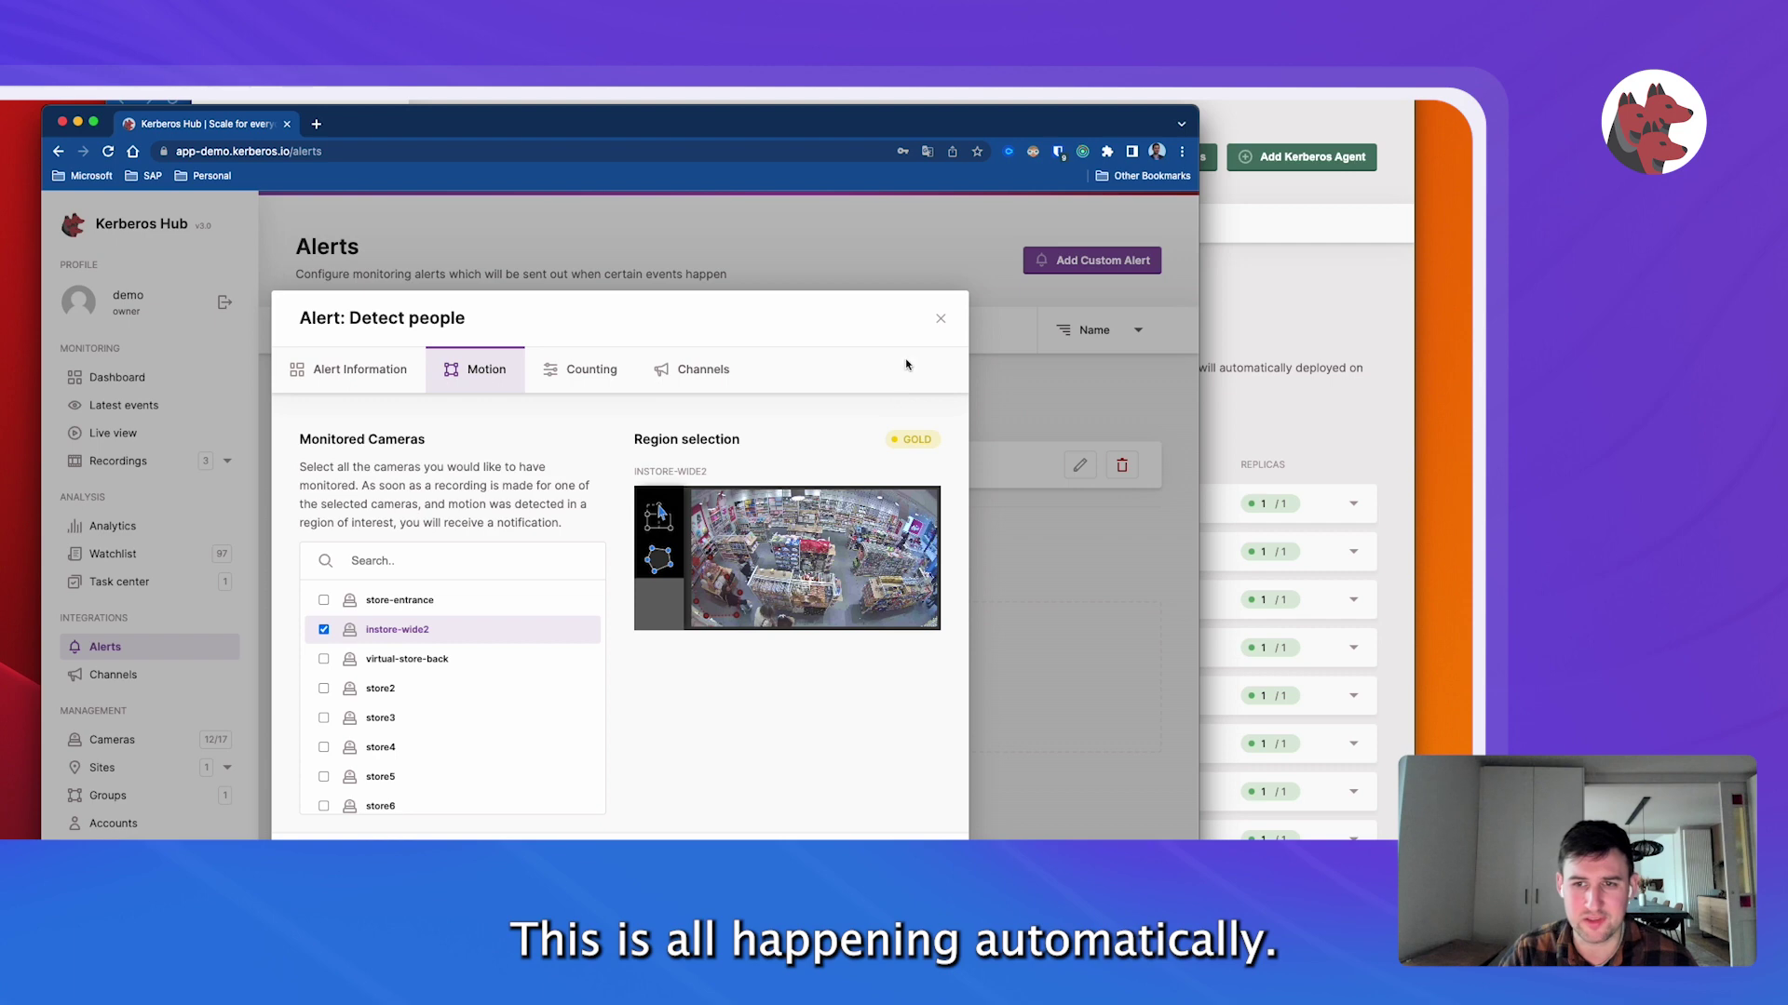
click(944, 320)
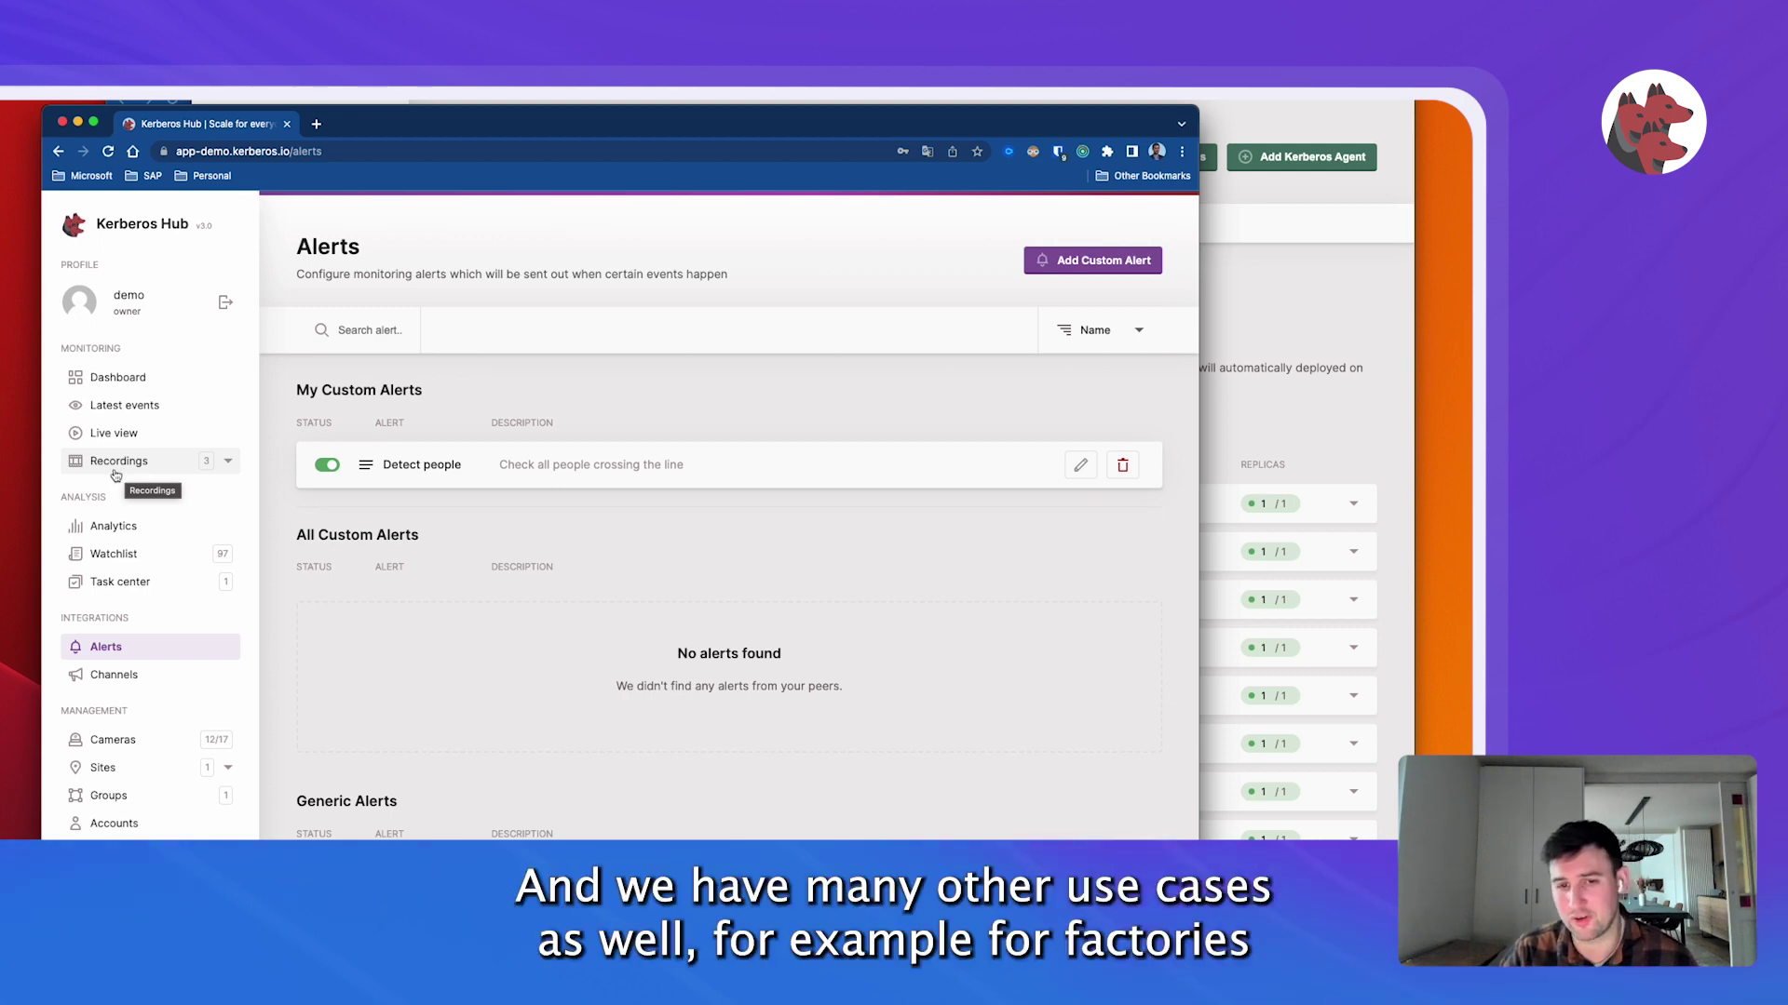
scroll(139, 475, down, 1)
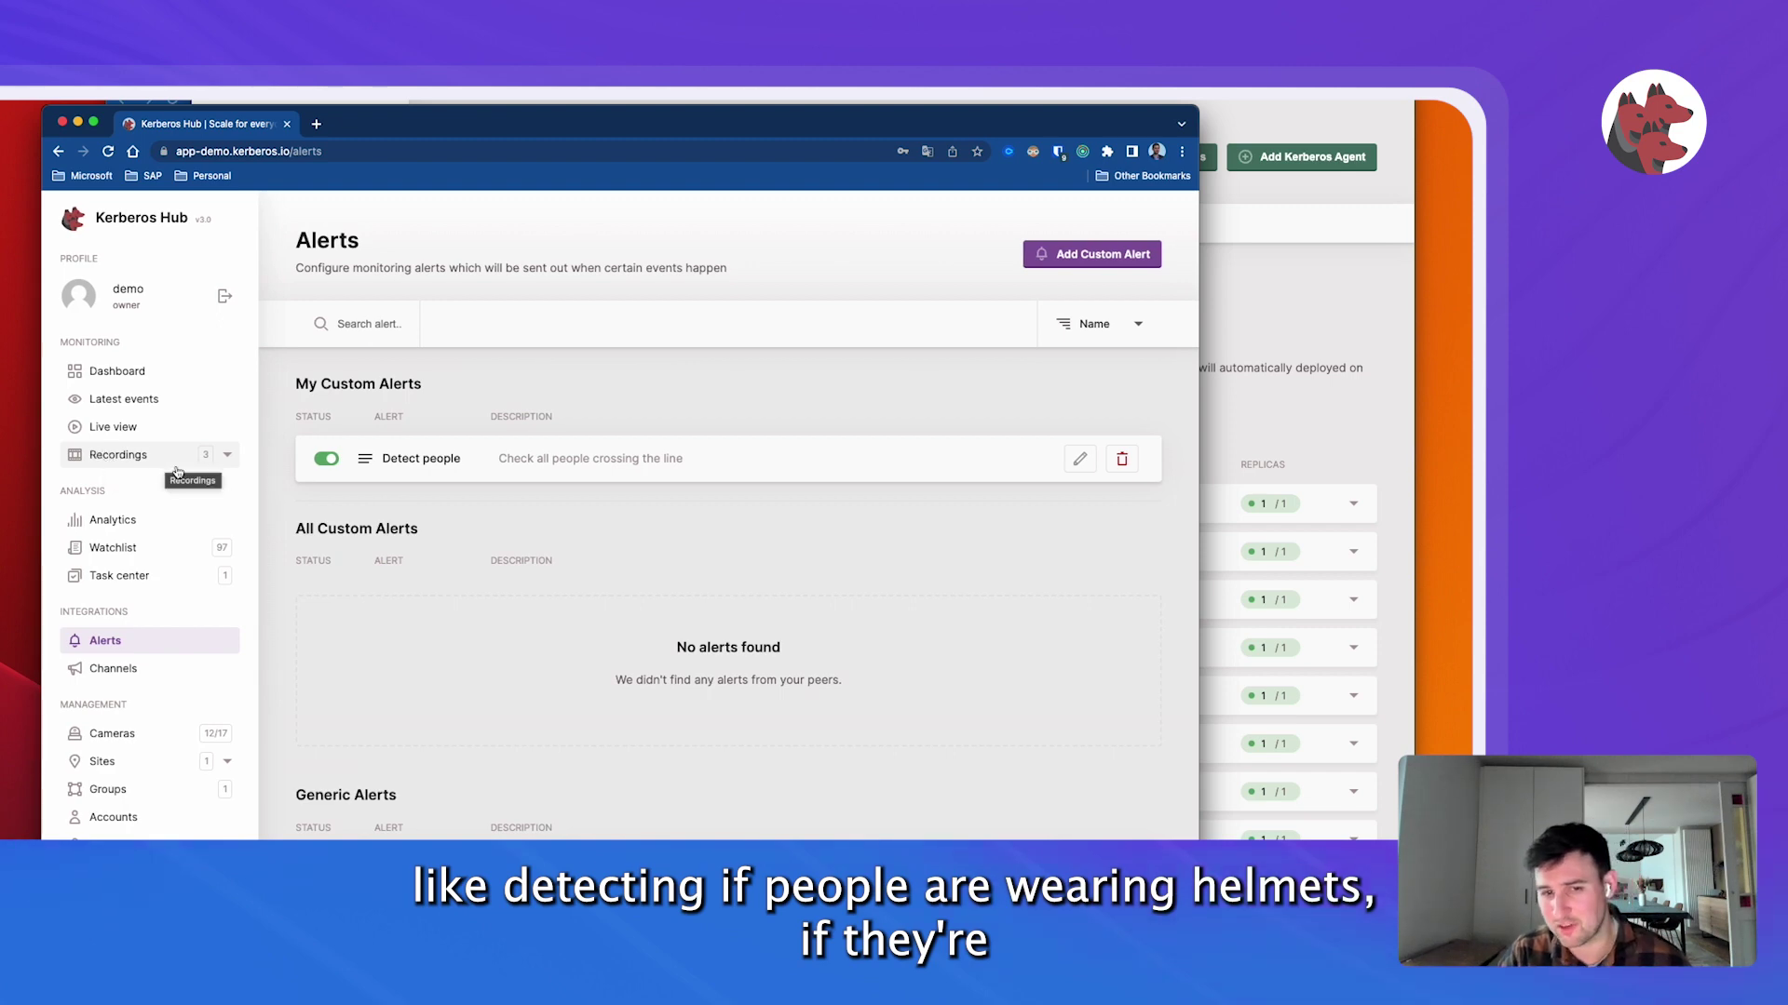
scroll(155, 453, down, 1)
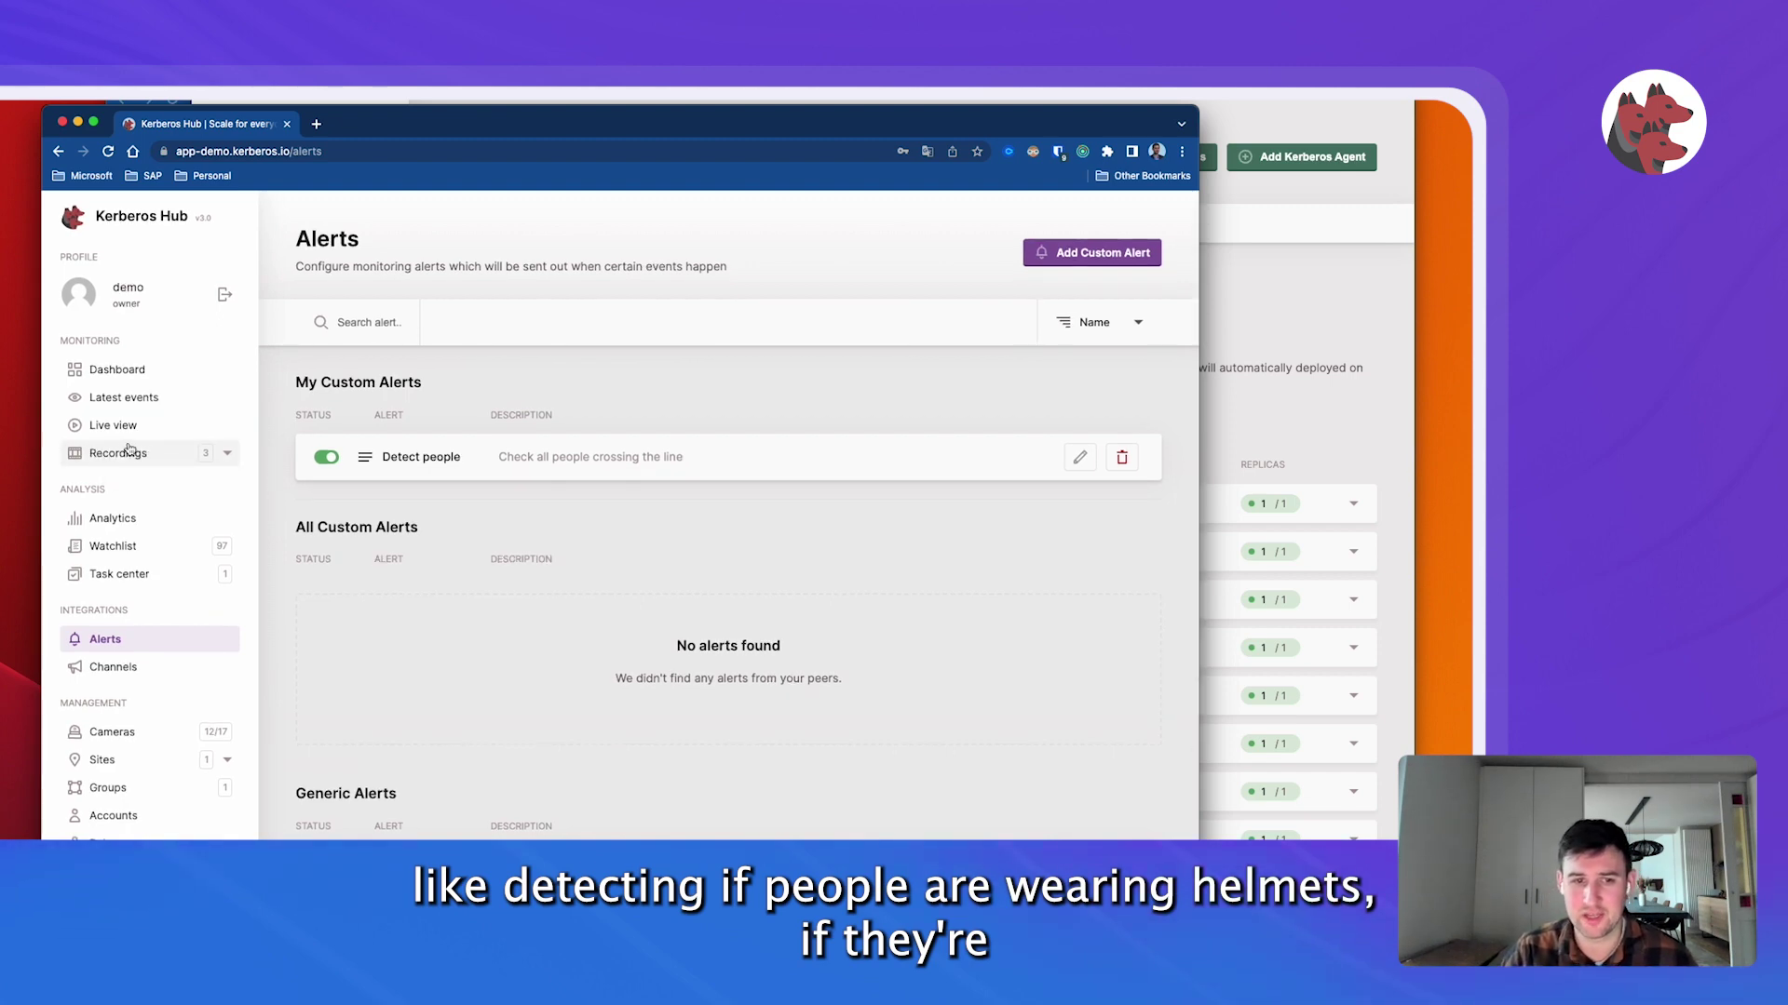
scroll(88, 453, up, 1)
scroll(99, 441, down, 1)
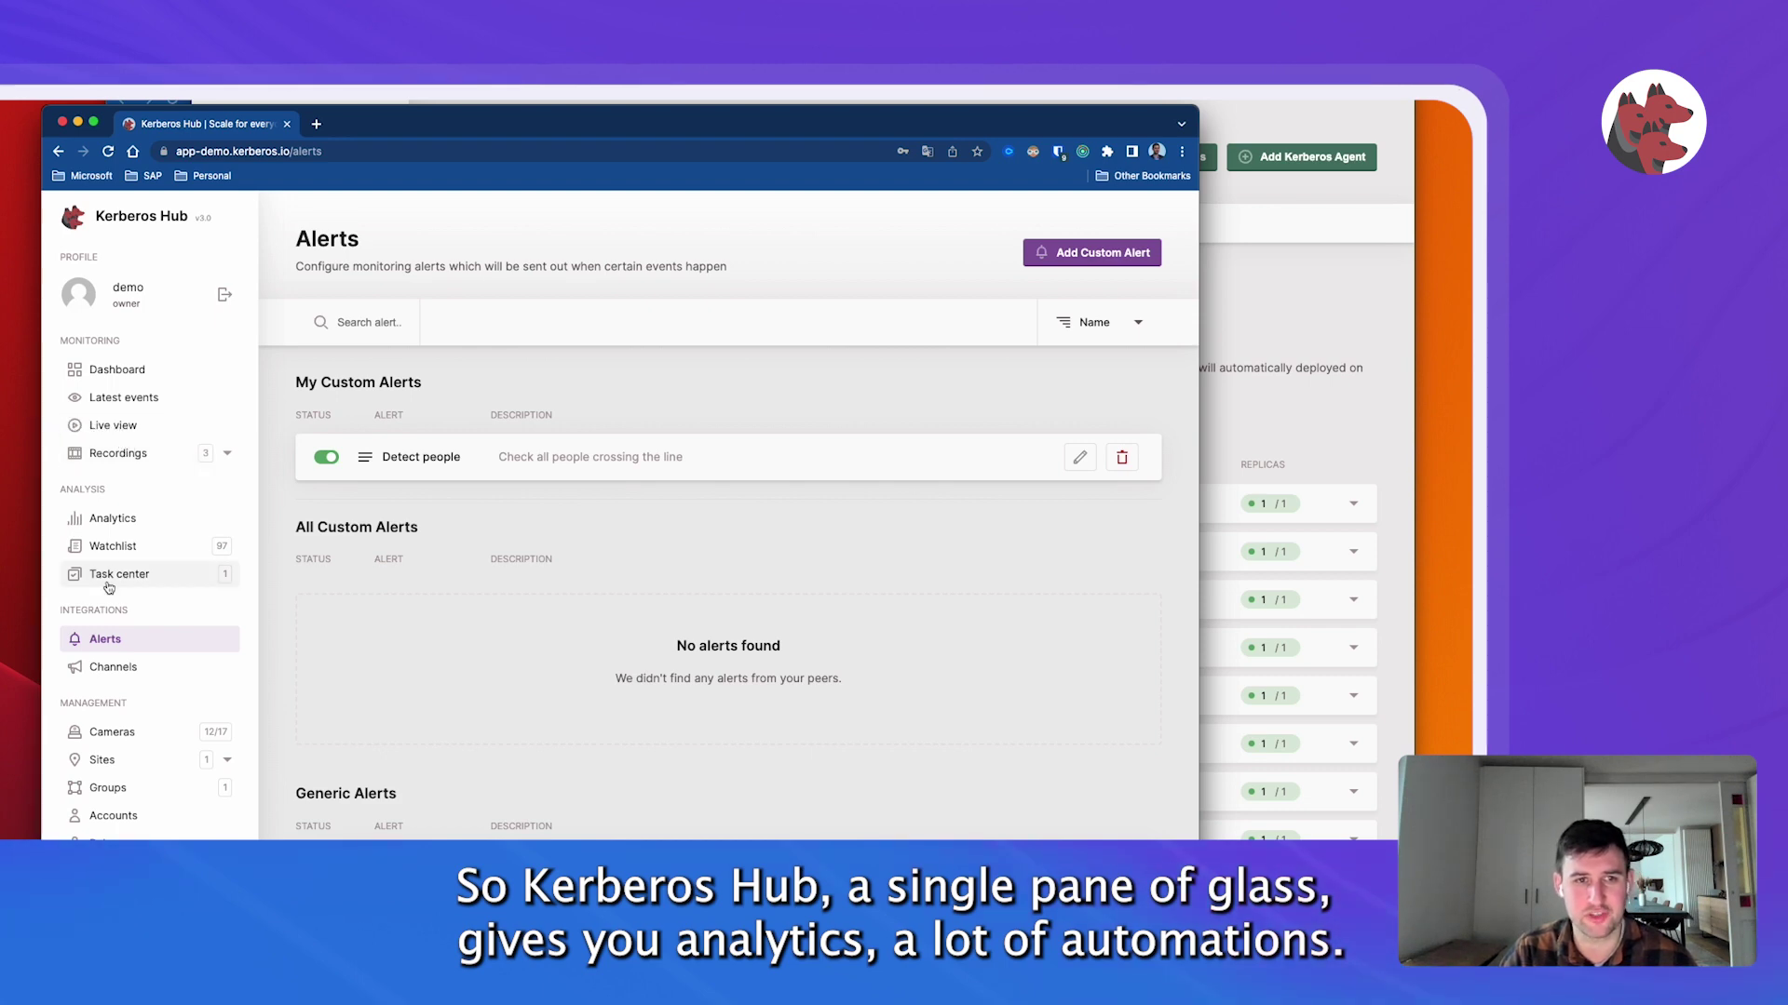
click(130, 454)
Open the February 20 recordings in Hub and log in to the Kerberos Vault dashboard.
click(182, 534)
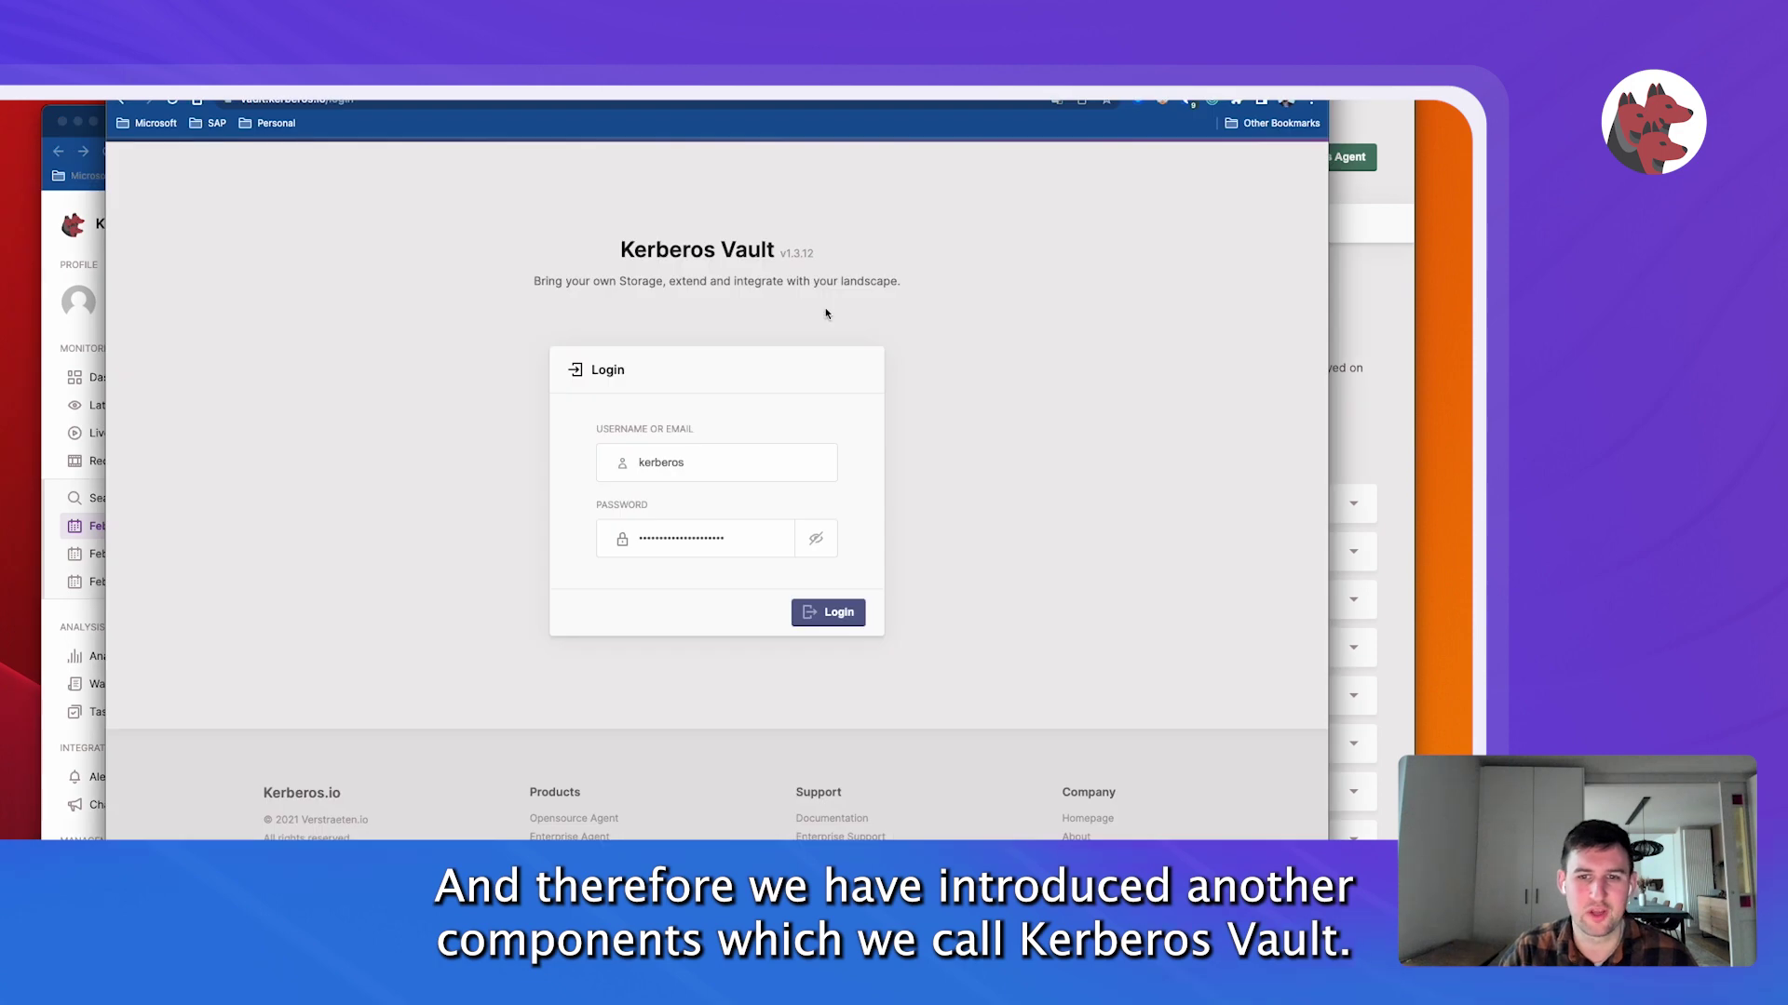
click(847, 612)
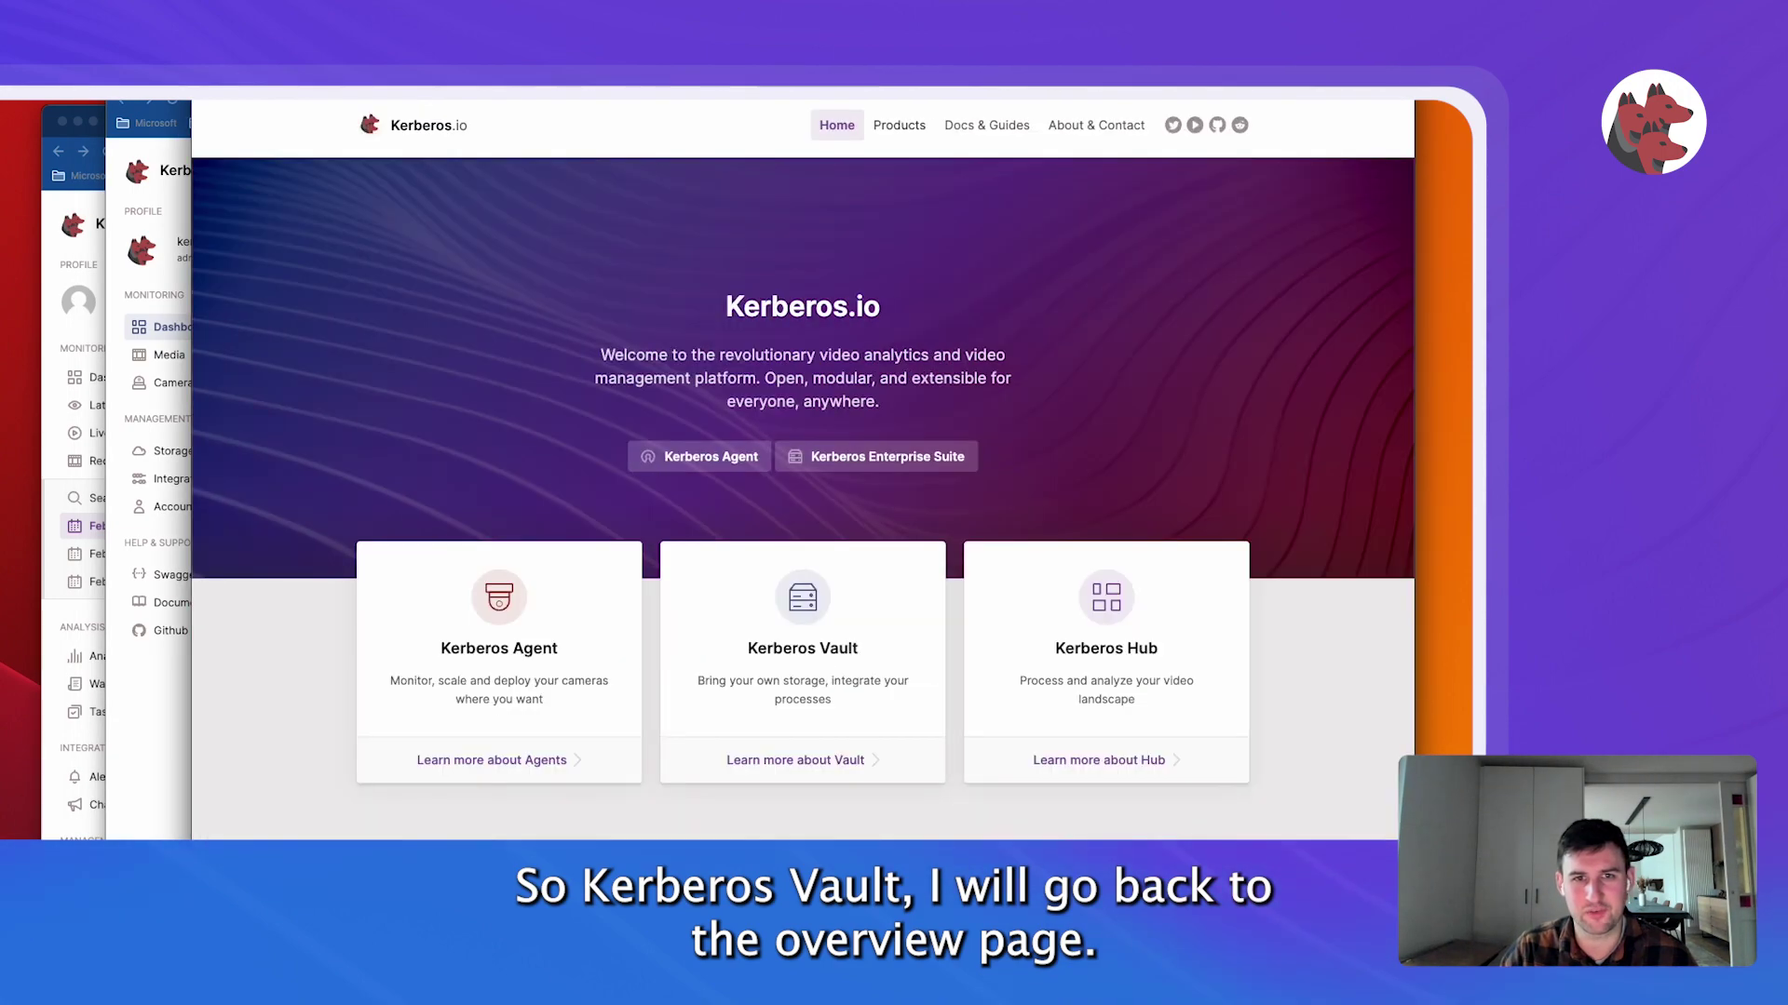
Scroll to the Enterprise suite cards, then return to the Vault dashboard and its storage providers.
scroll(750, 469, down, 10)
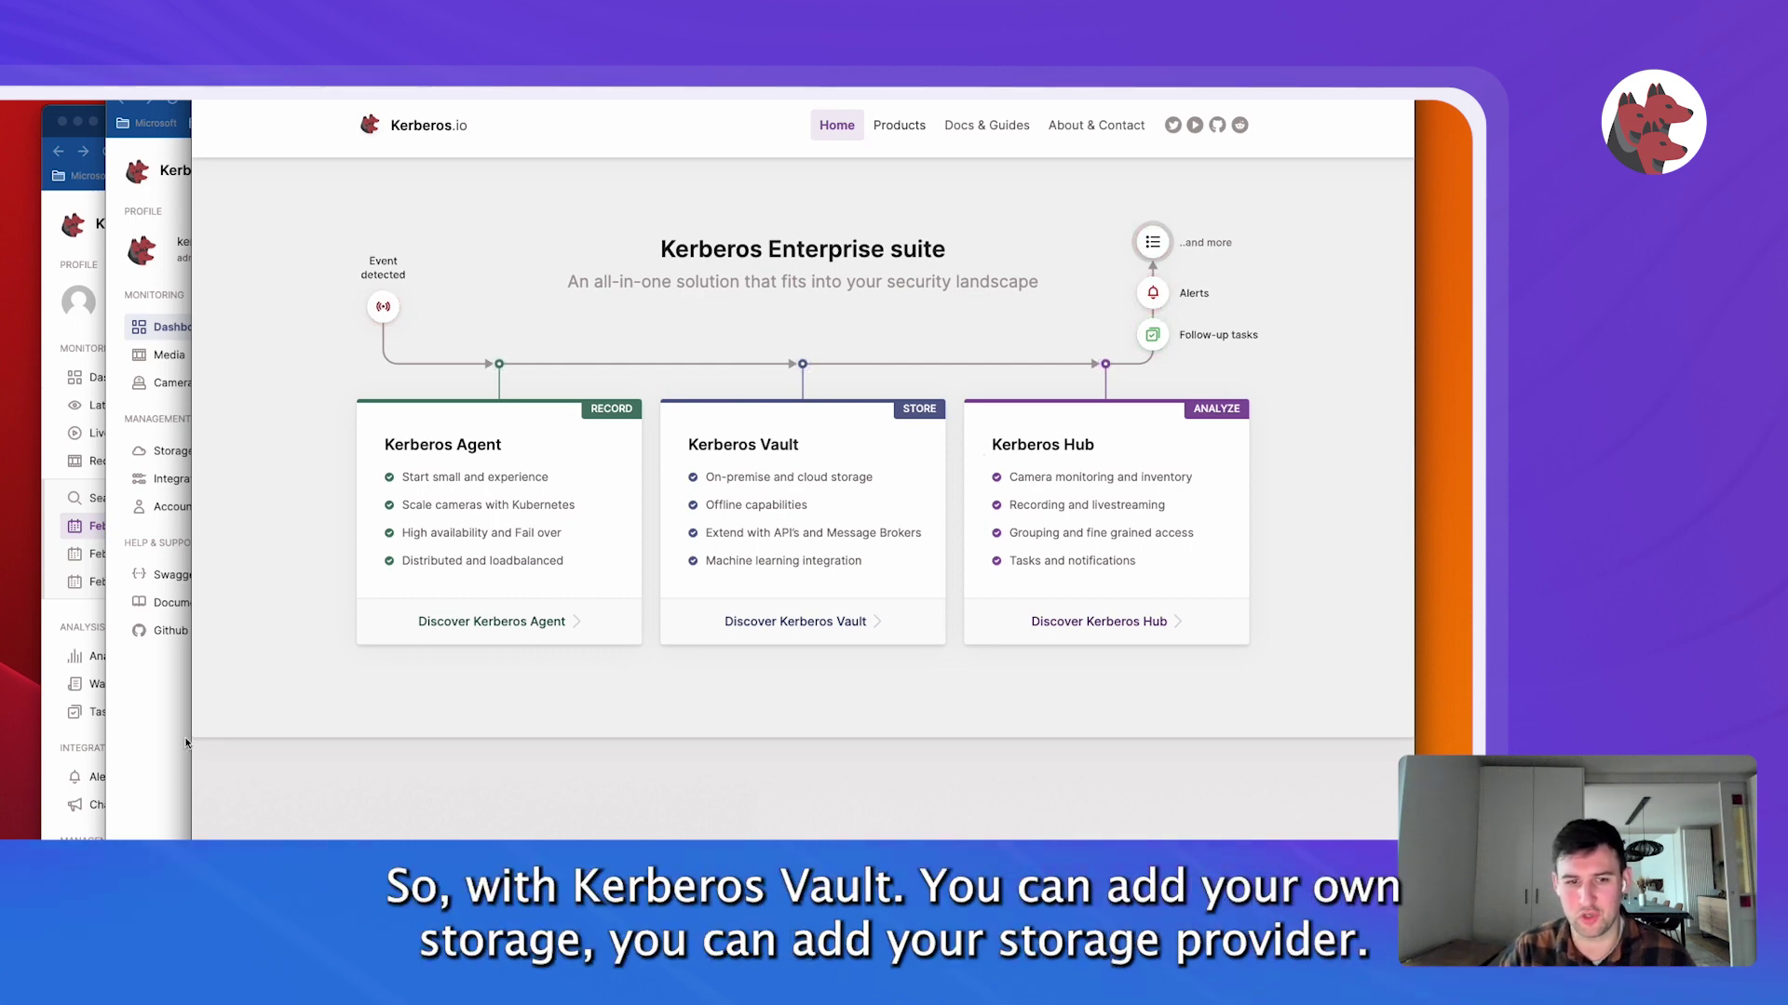
click(145, 763)
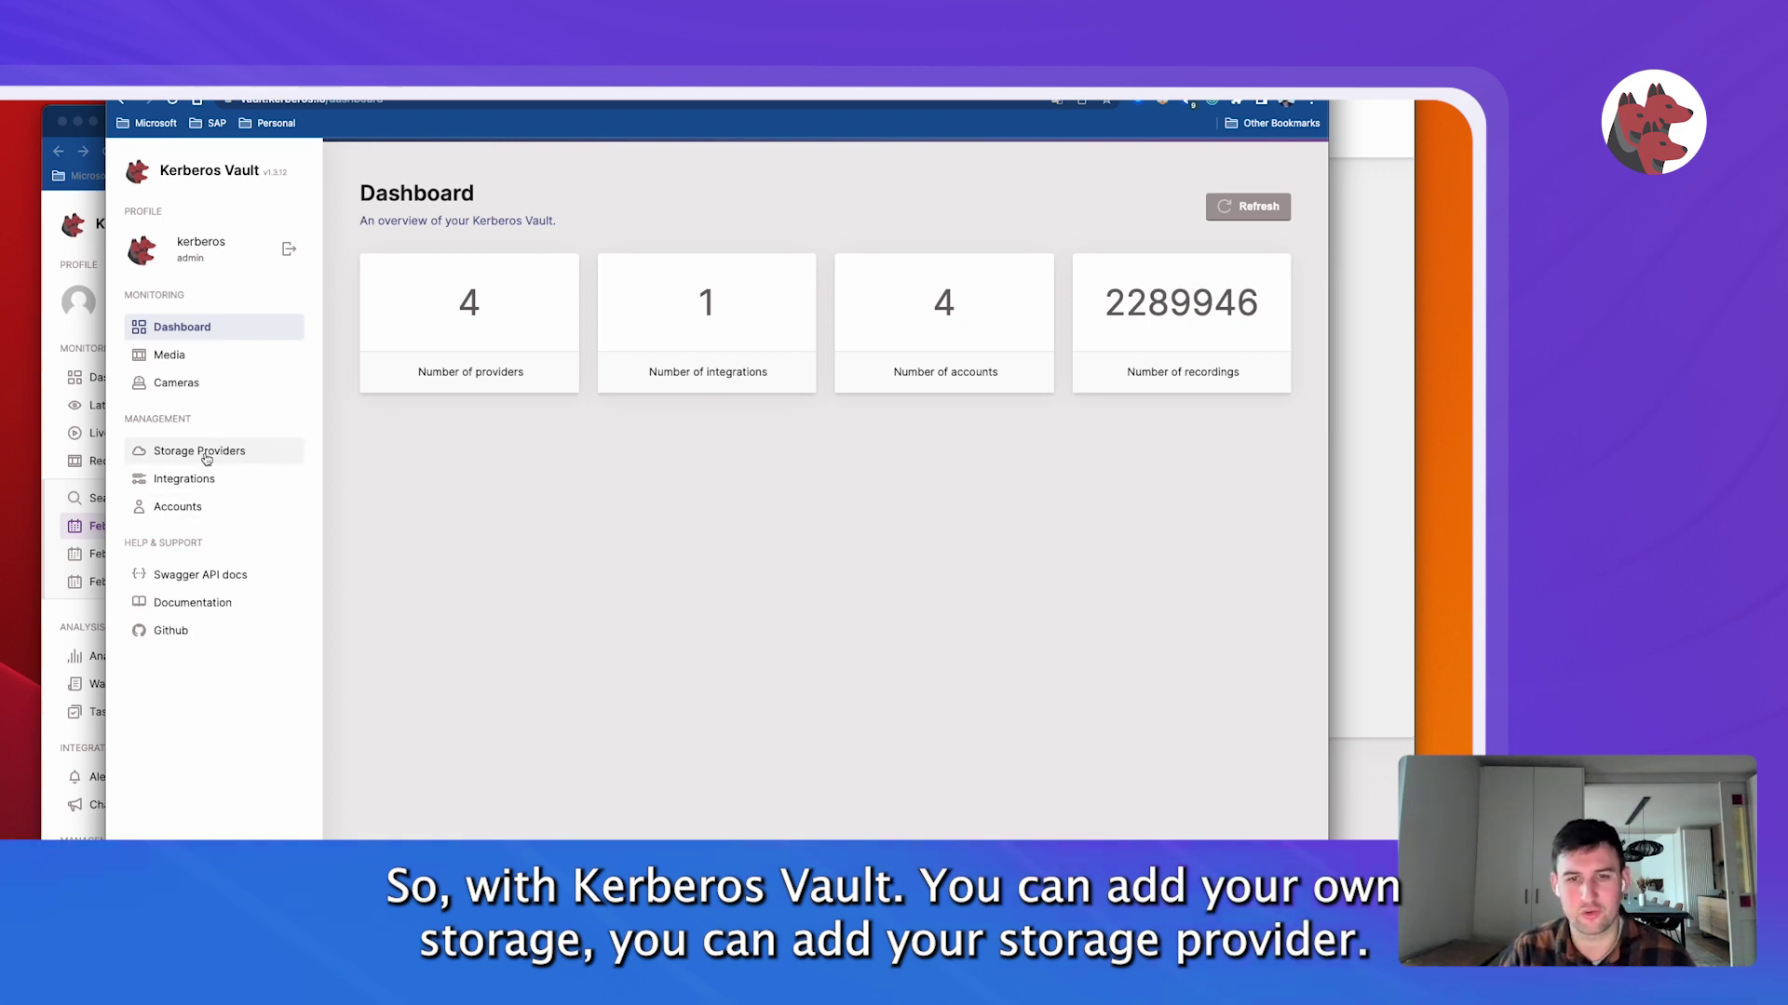
click(239, 460)
Browse the supported provider types in the Add Storage Provider form, then close the list.
click(1198, 213)
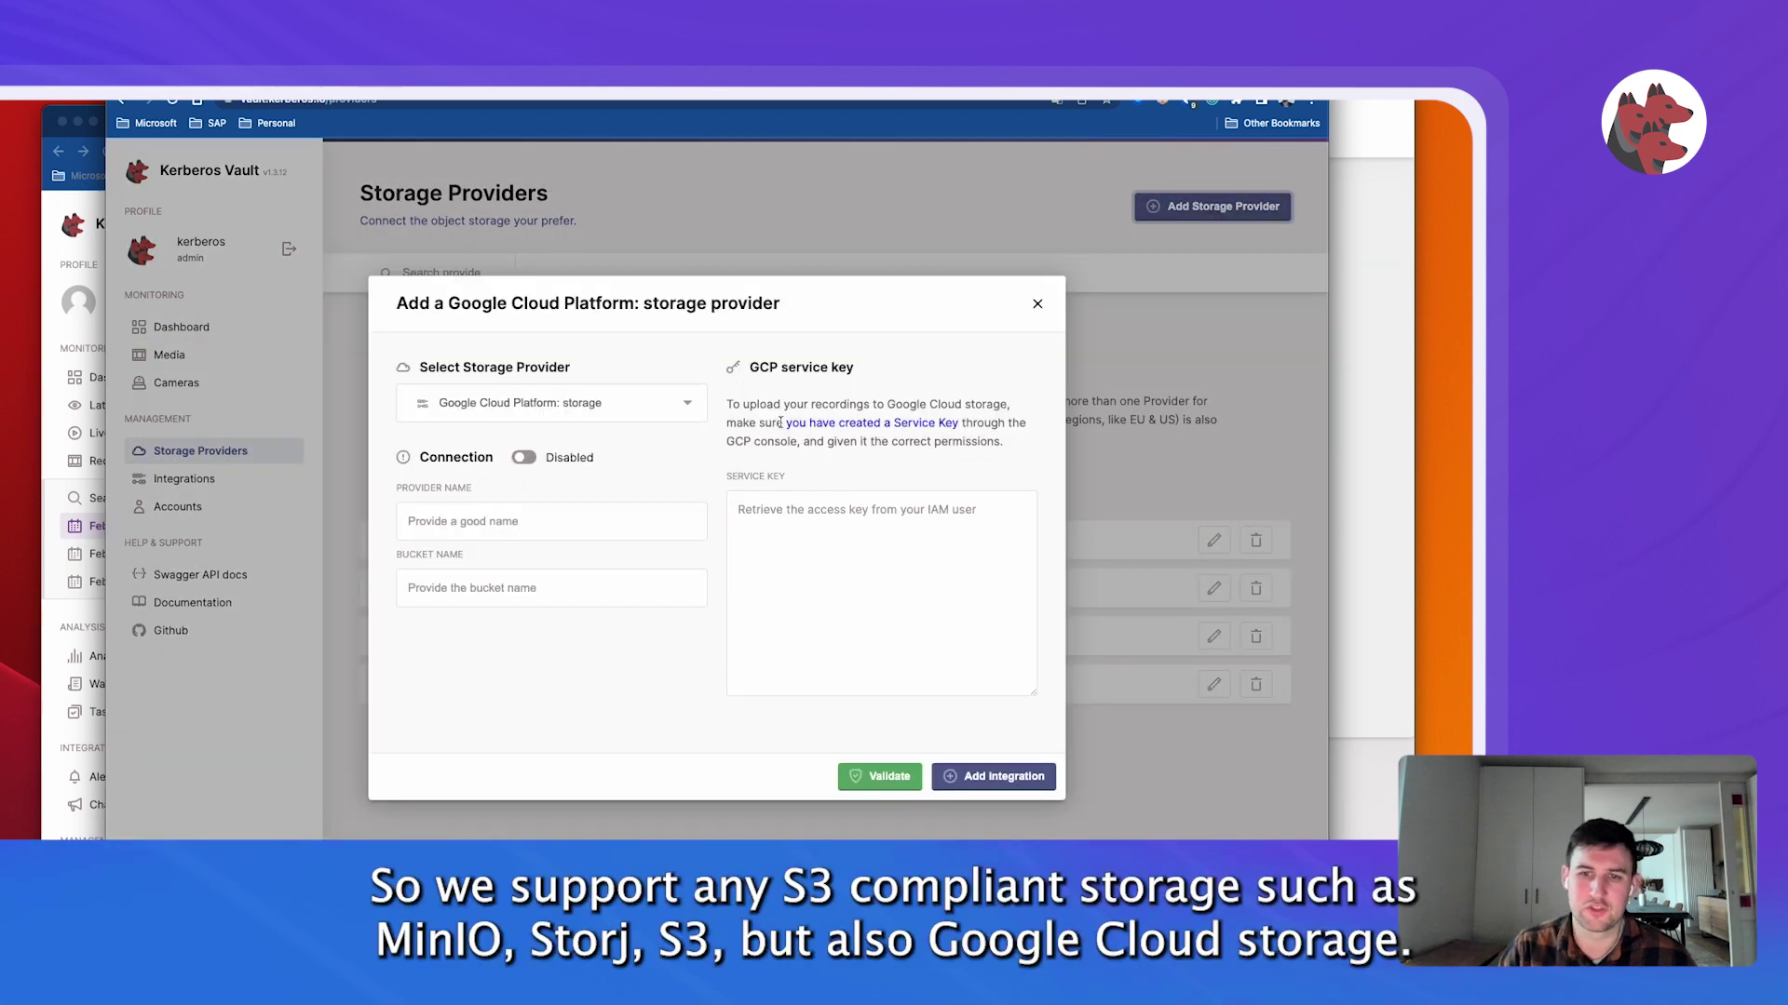
click(577, 403)
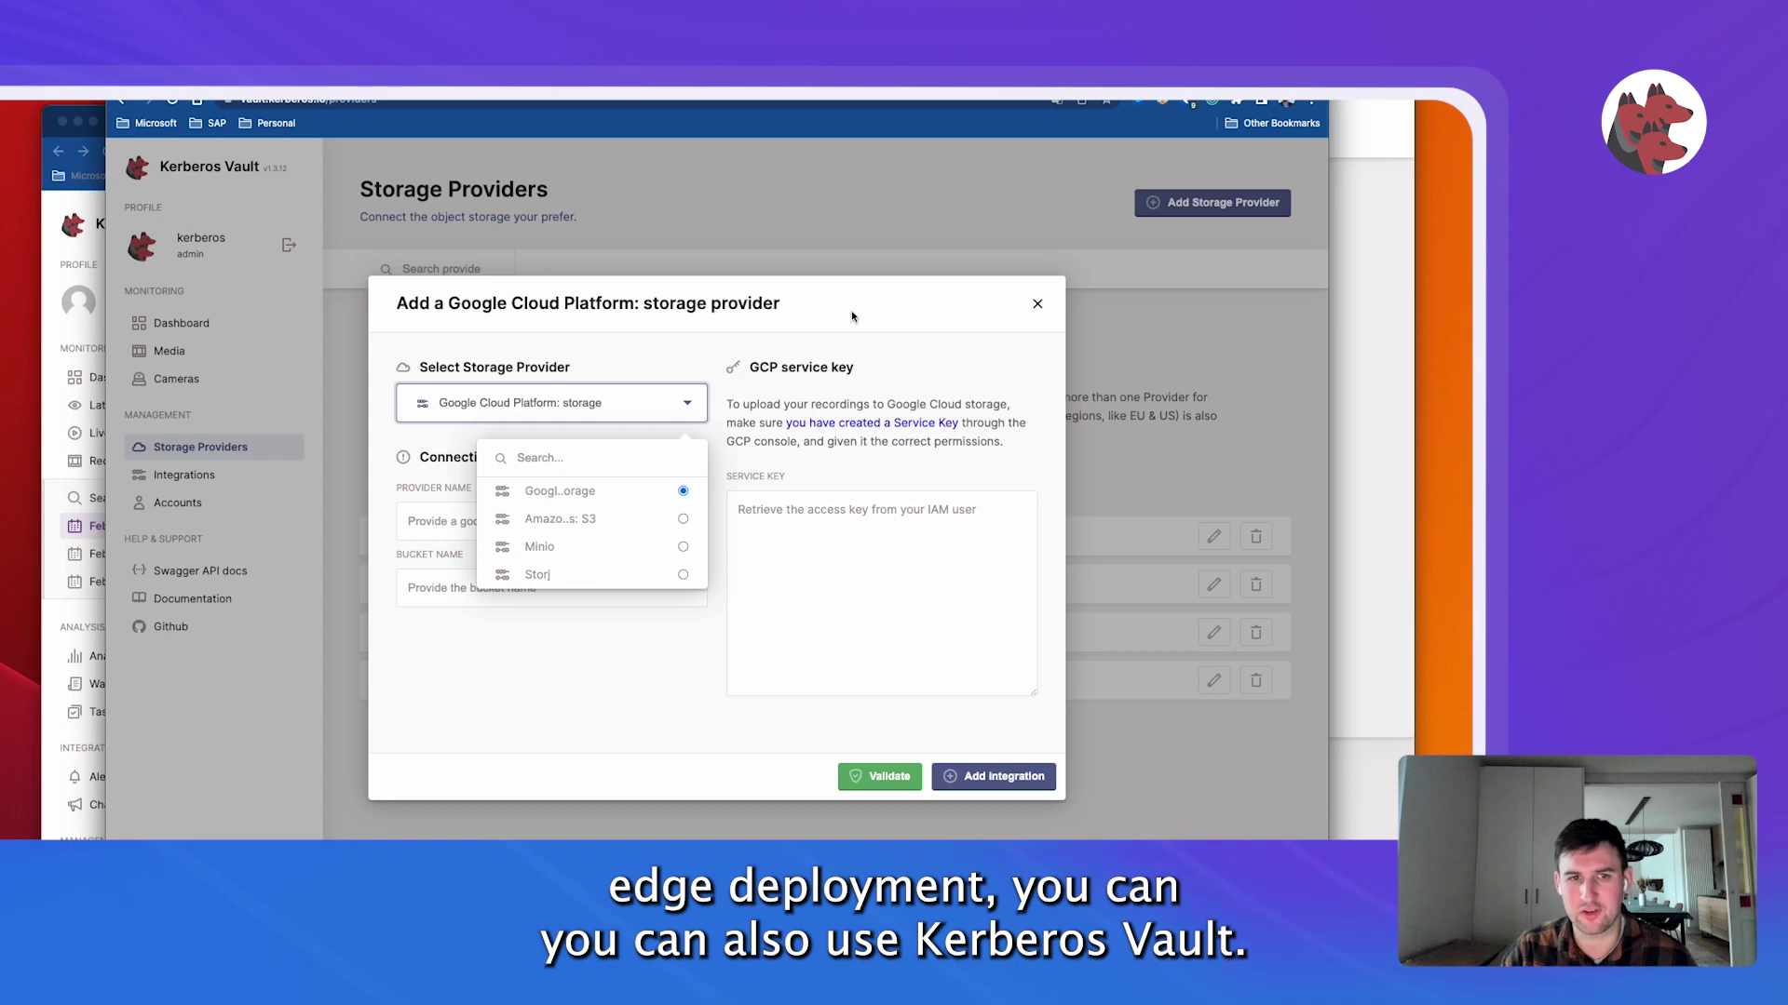
click(1037, 302)
Close the add-provider form, browse uploaded media, and show the single kafka integration.
click(1037, 303)
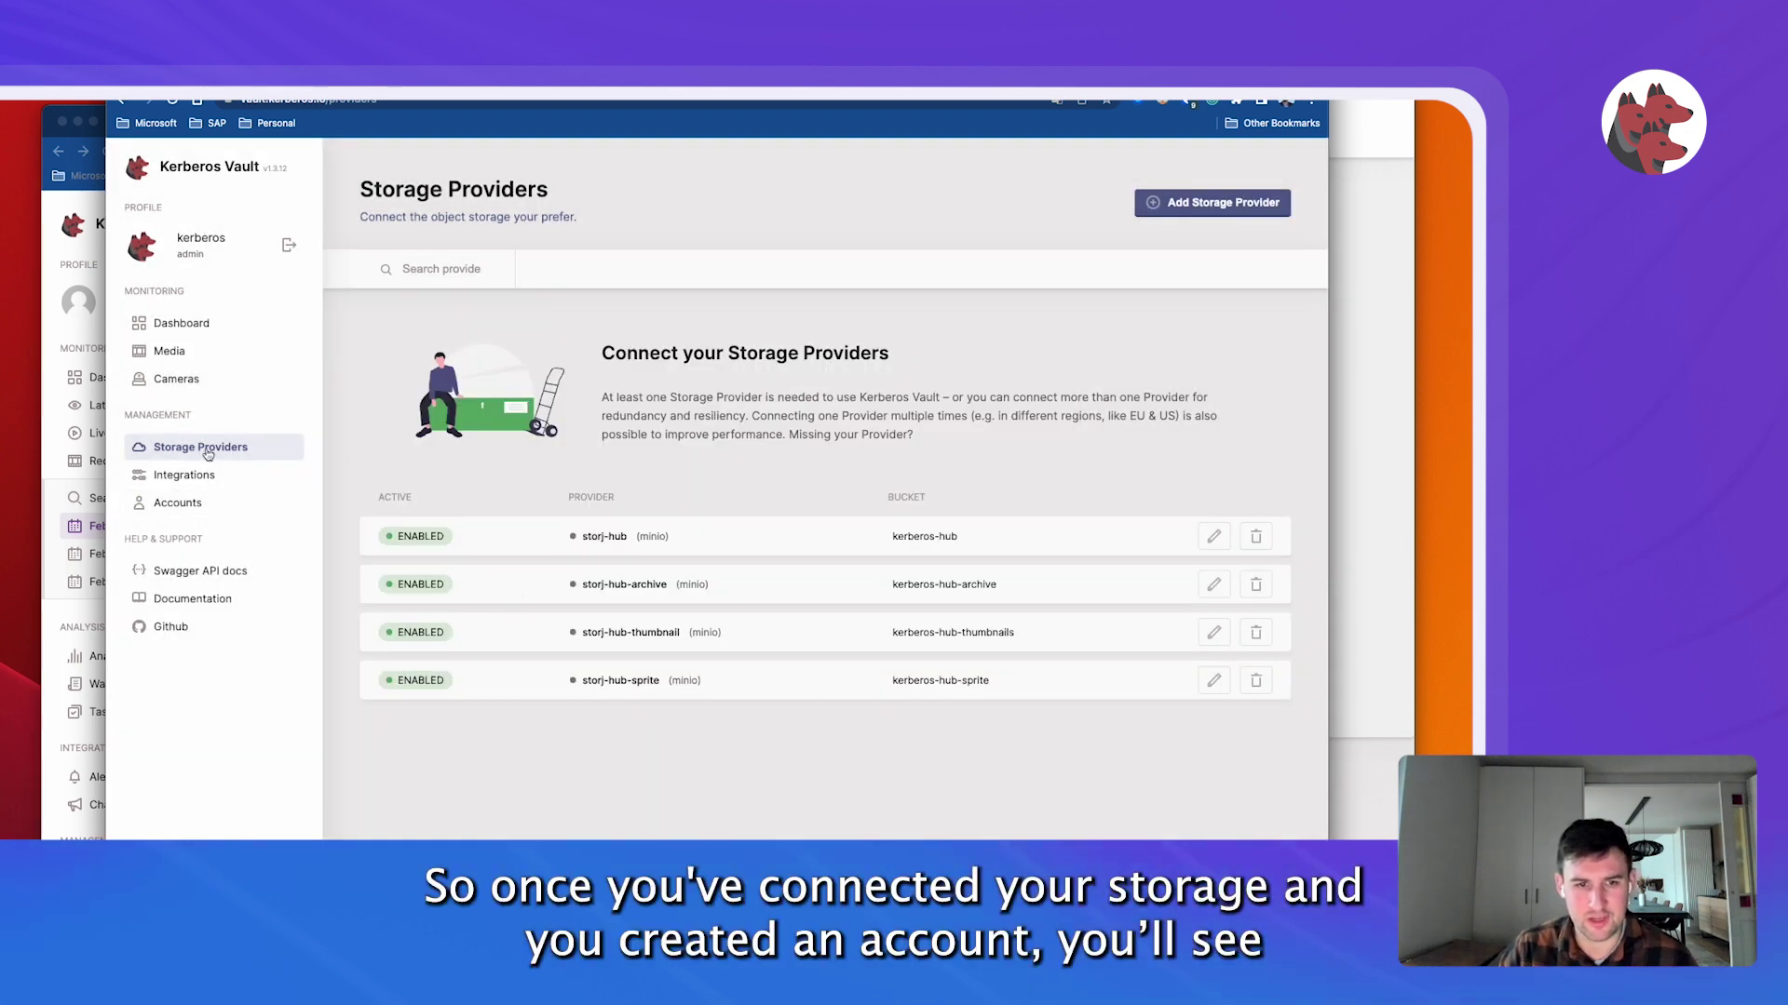
click(185, 353)
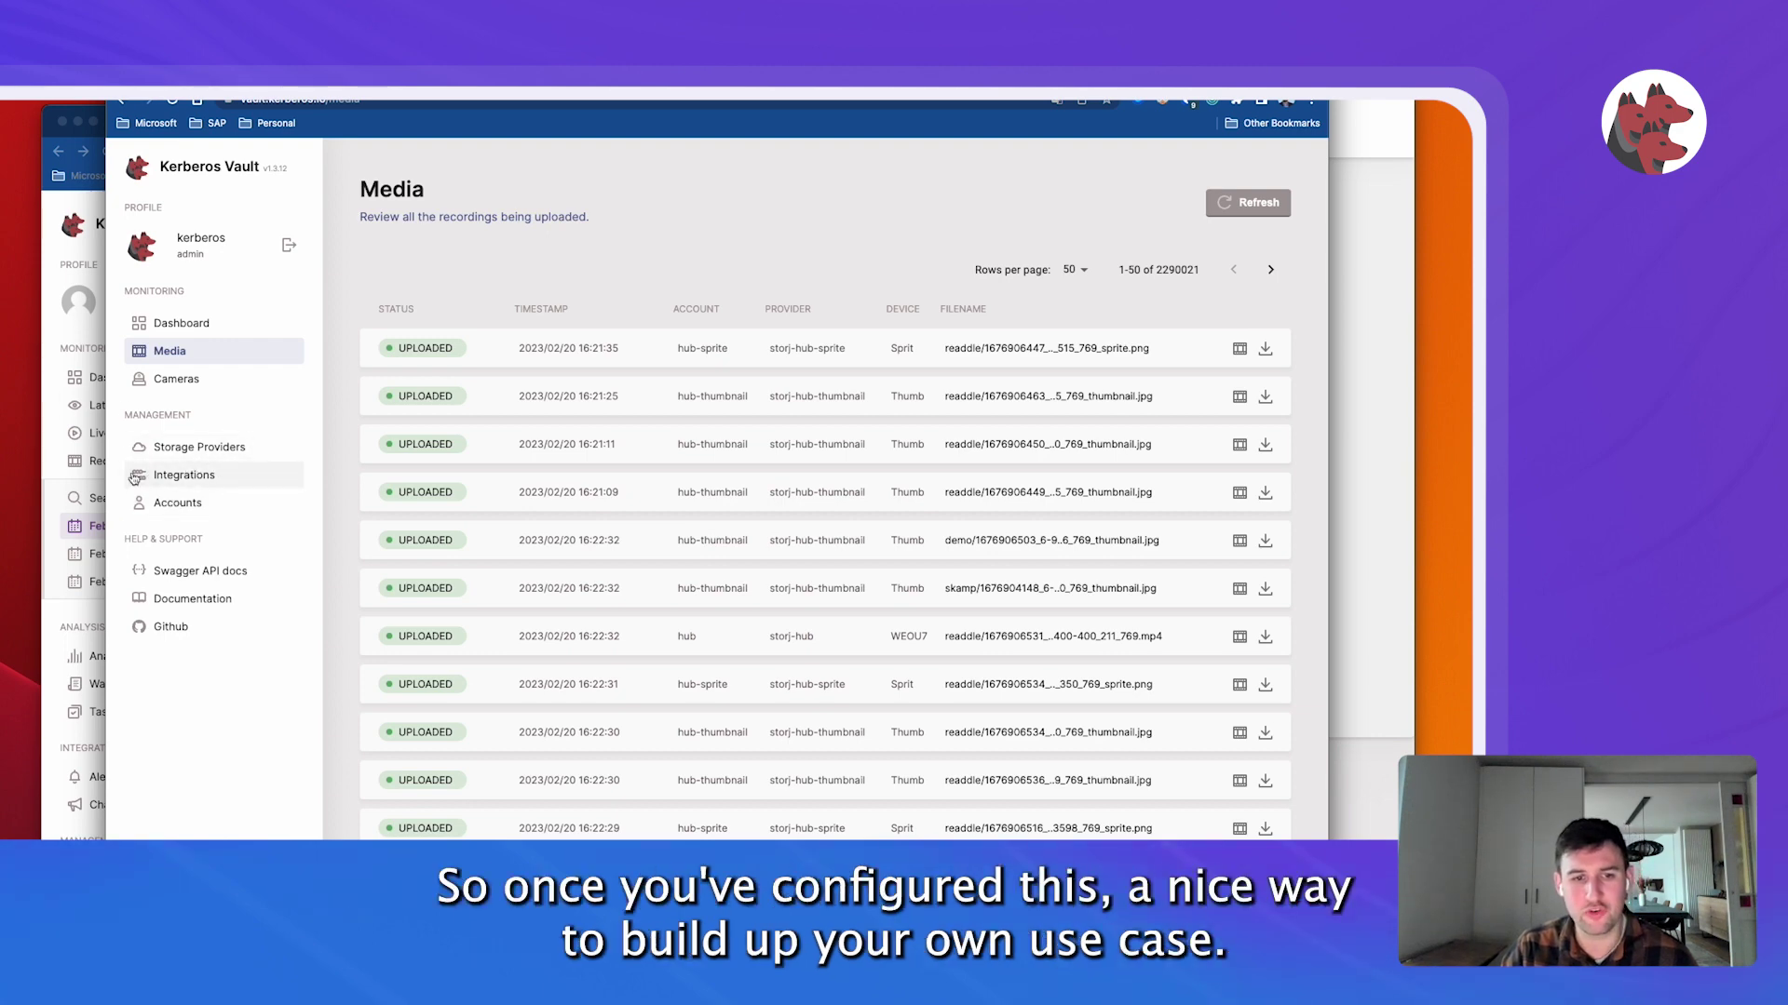
click(174, 480)
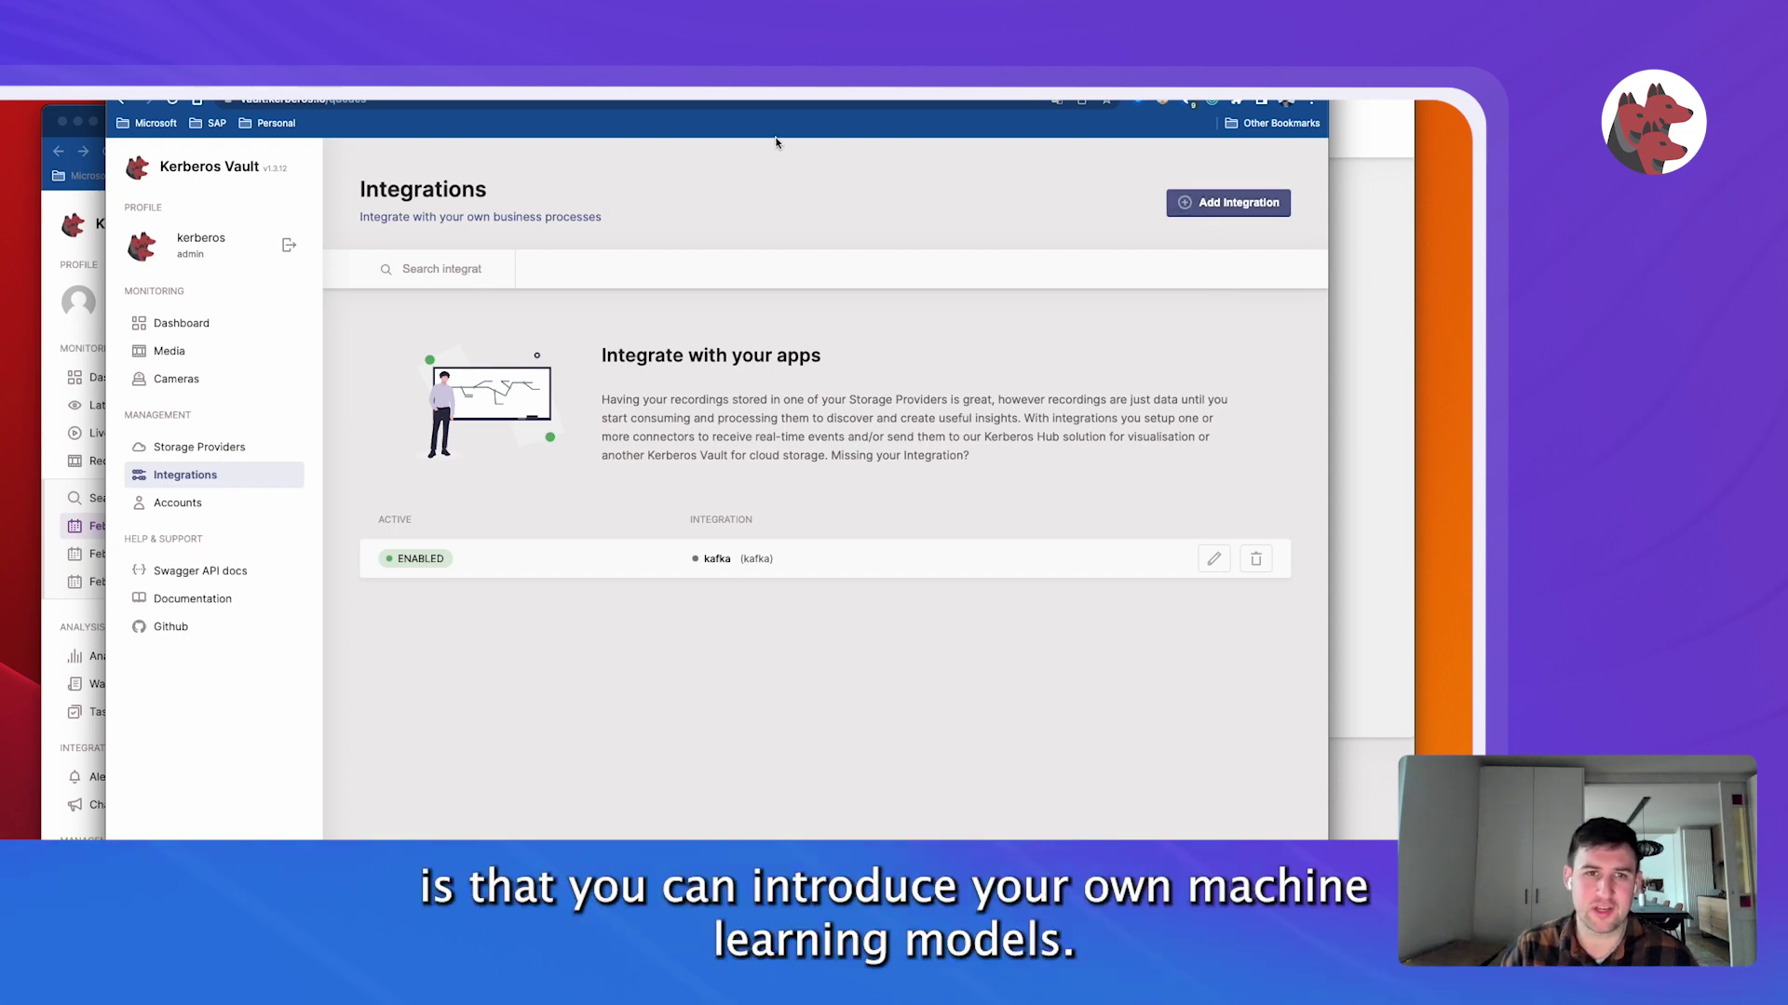
click(1184, 201)
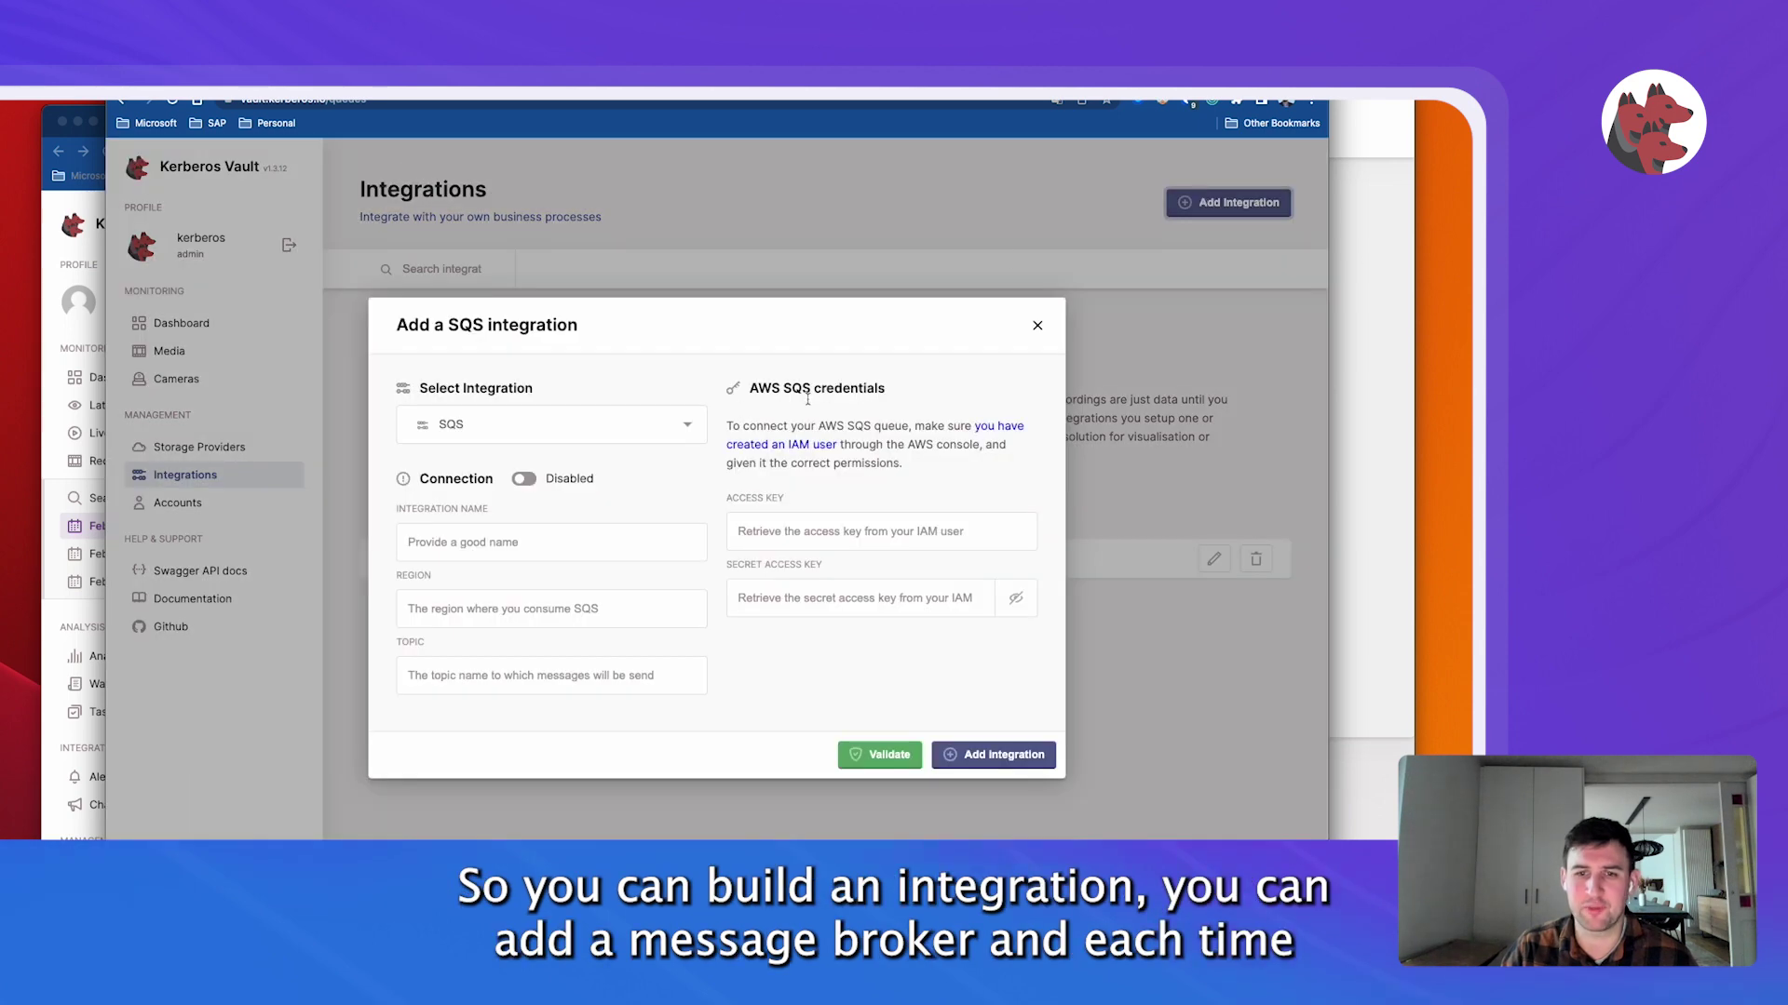
click(660, 422)
click(598, 540)
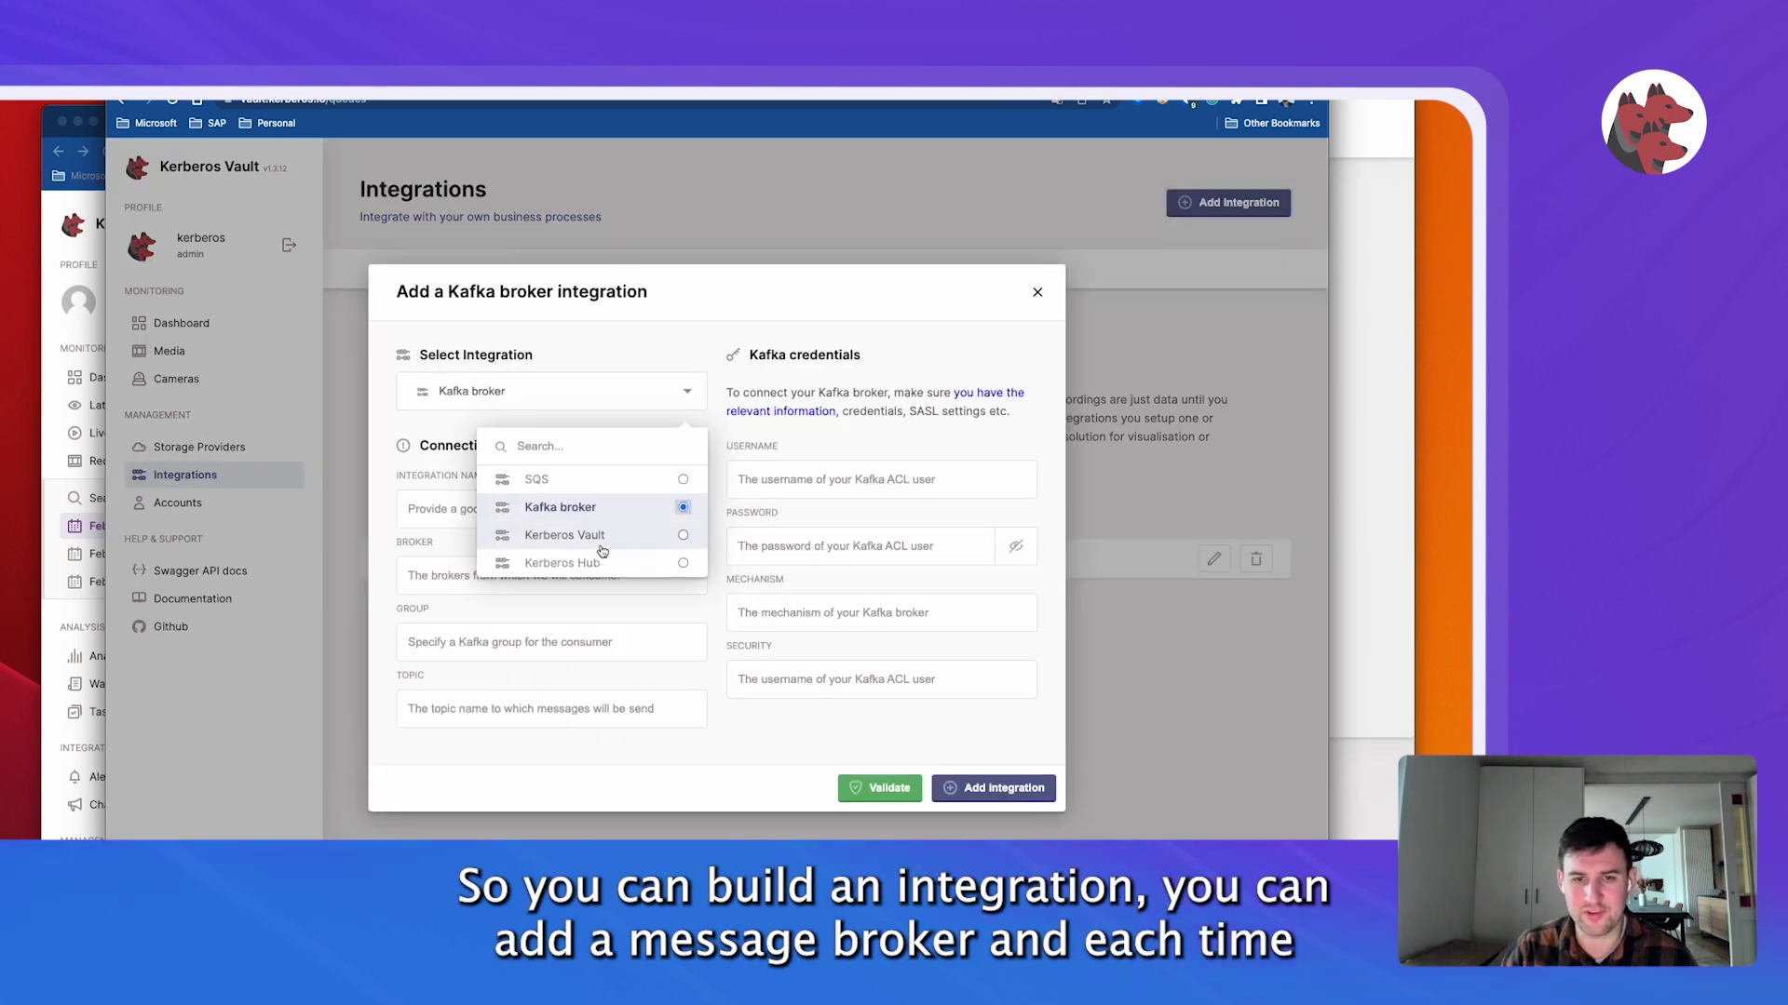
click(728, 392)
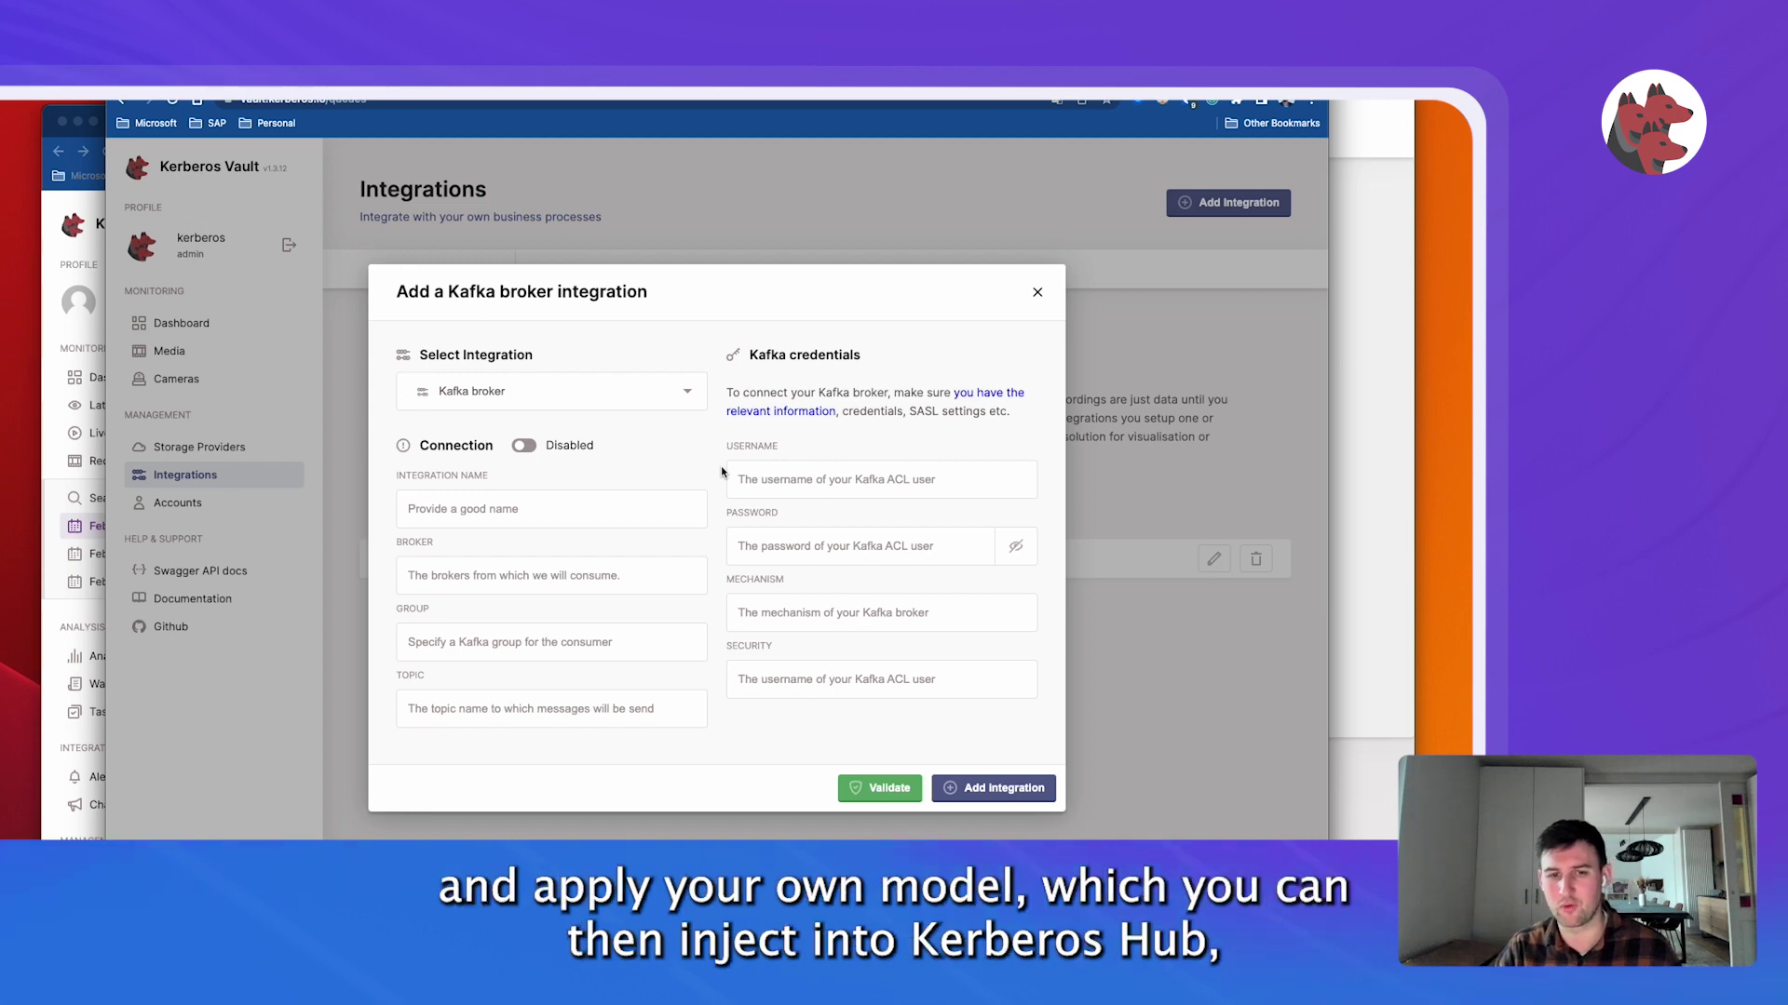
click(75, 341)
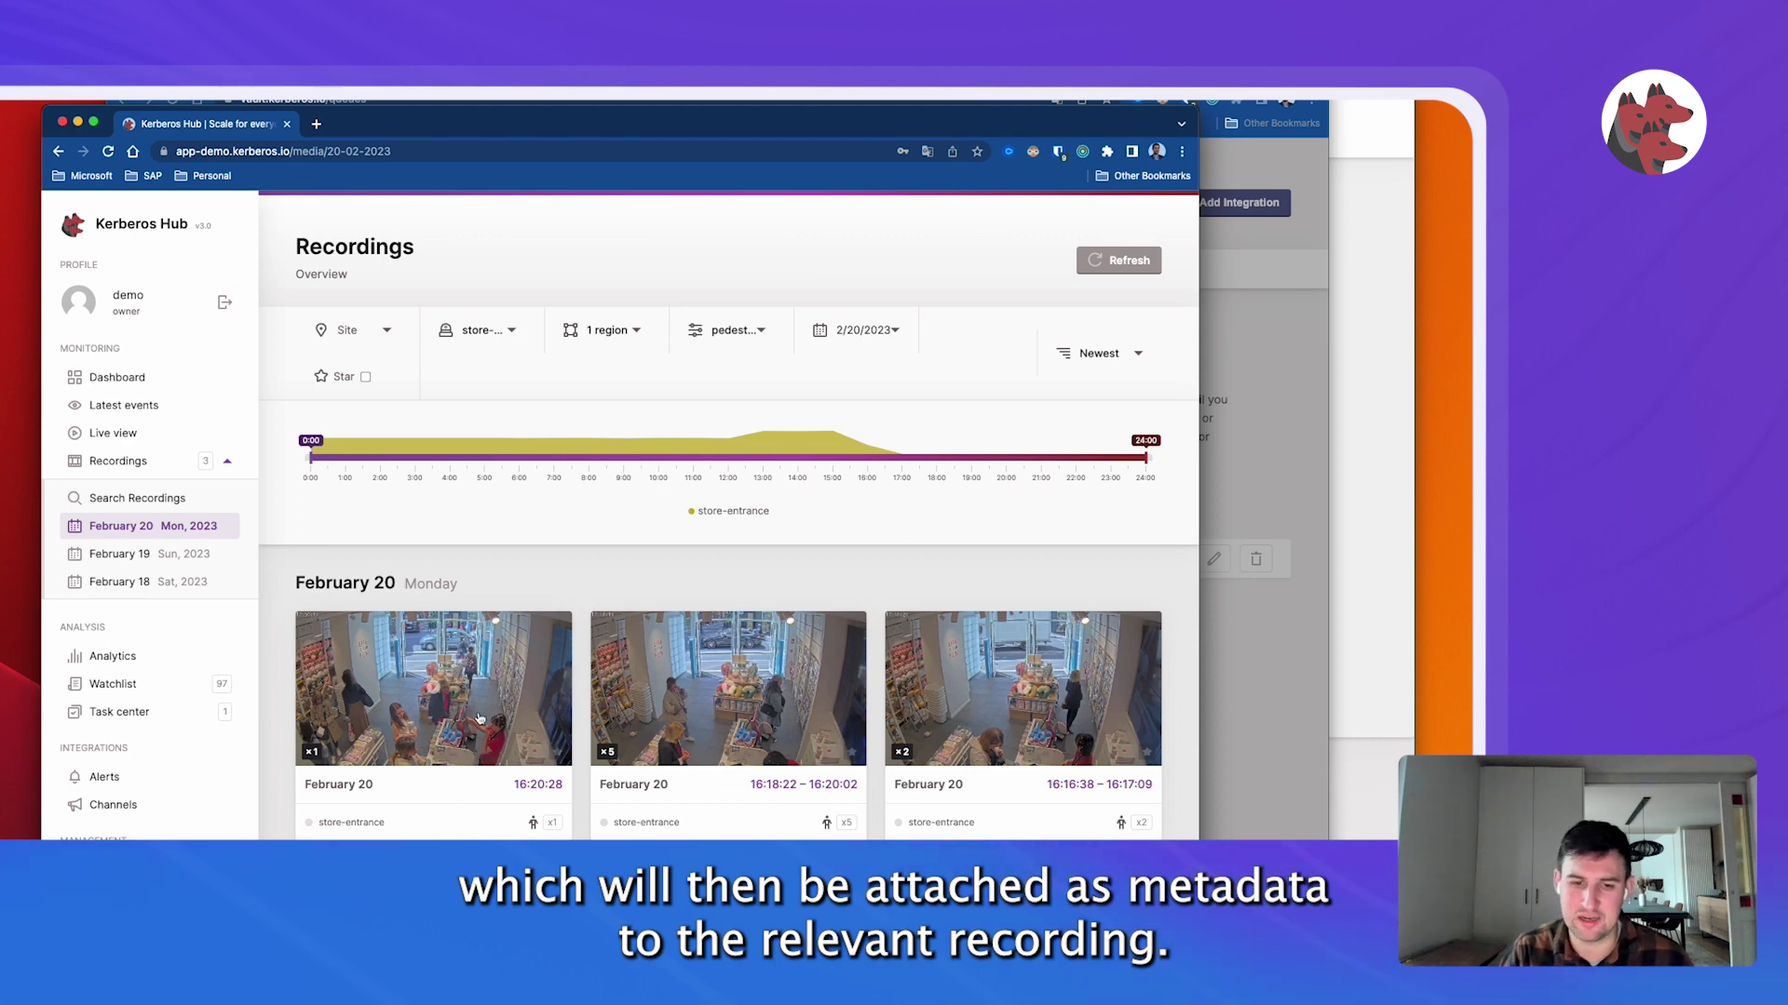
scroll(726, 484, down, 1)
click(1262, 407)
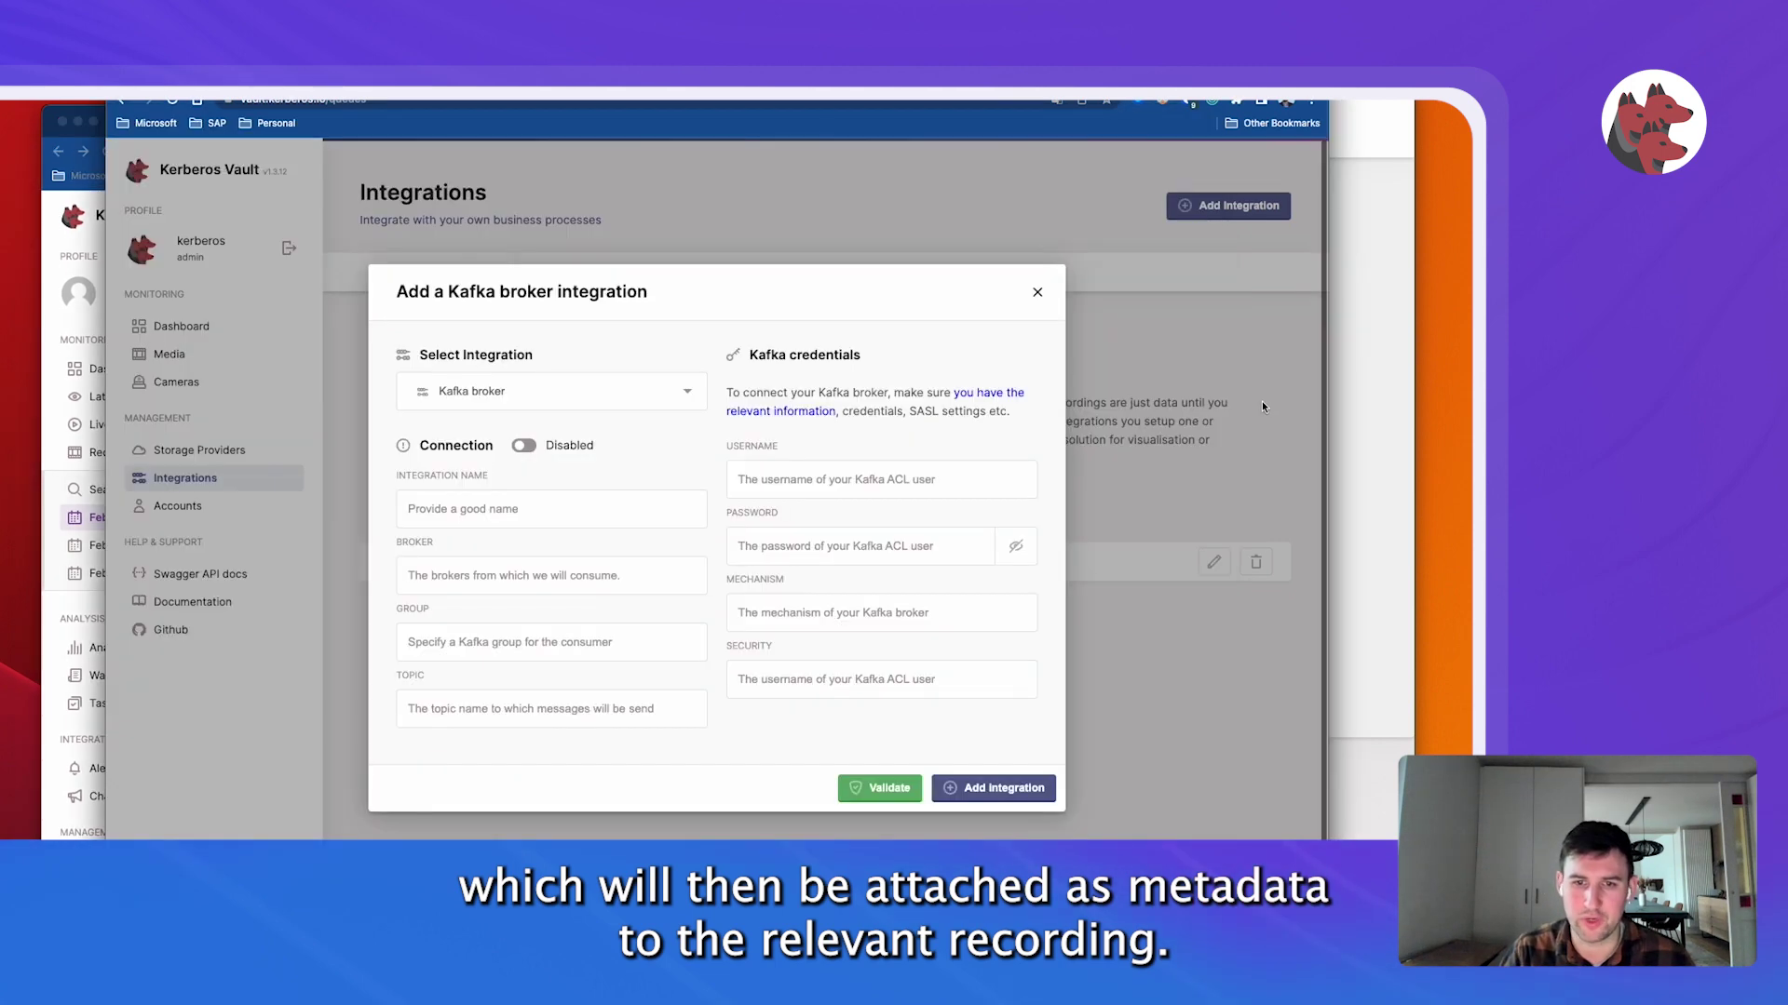
click(1041, 293)
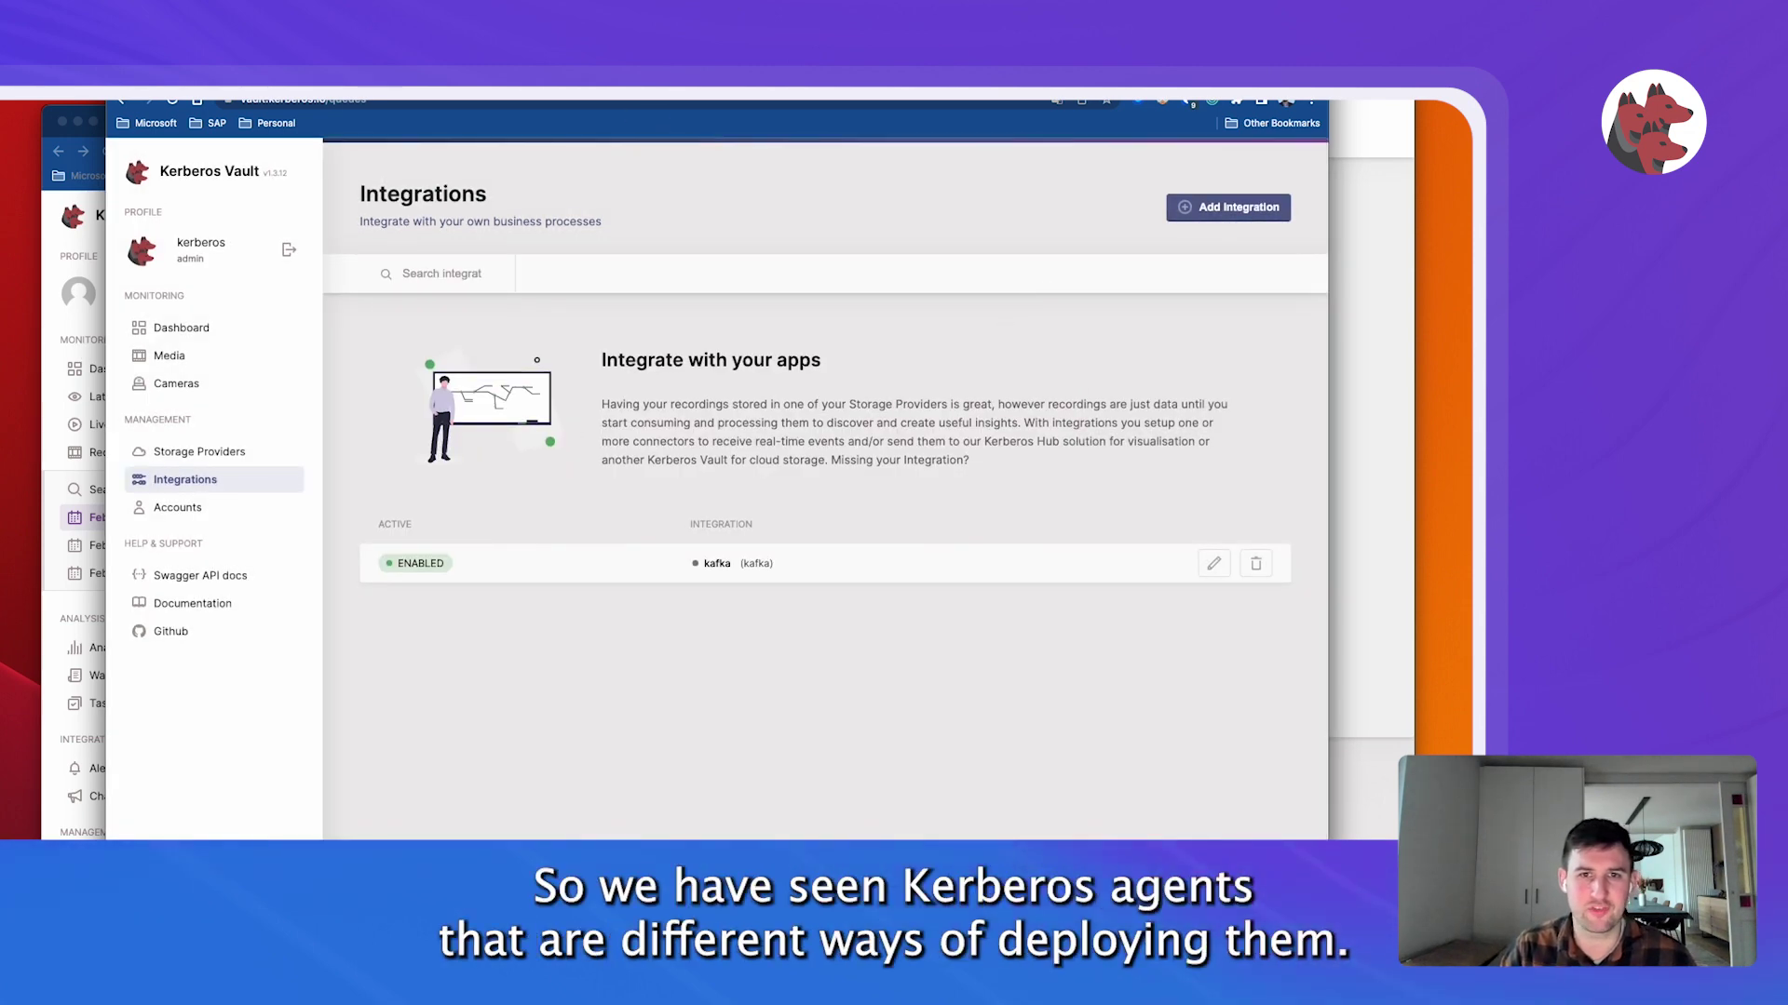
key(super+Tab)
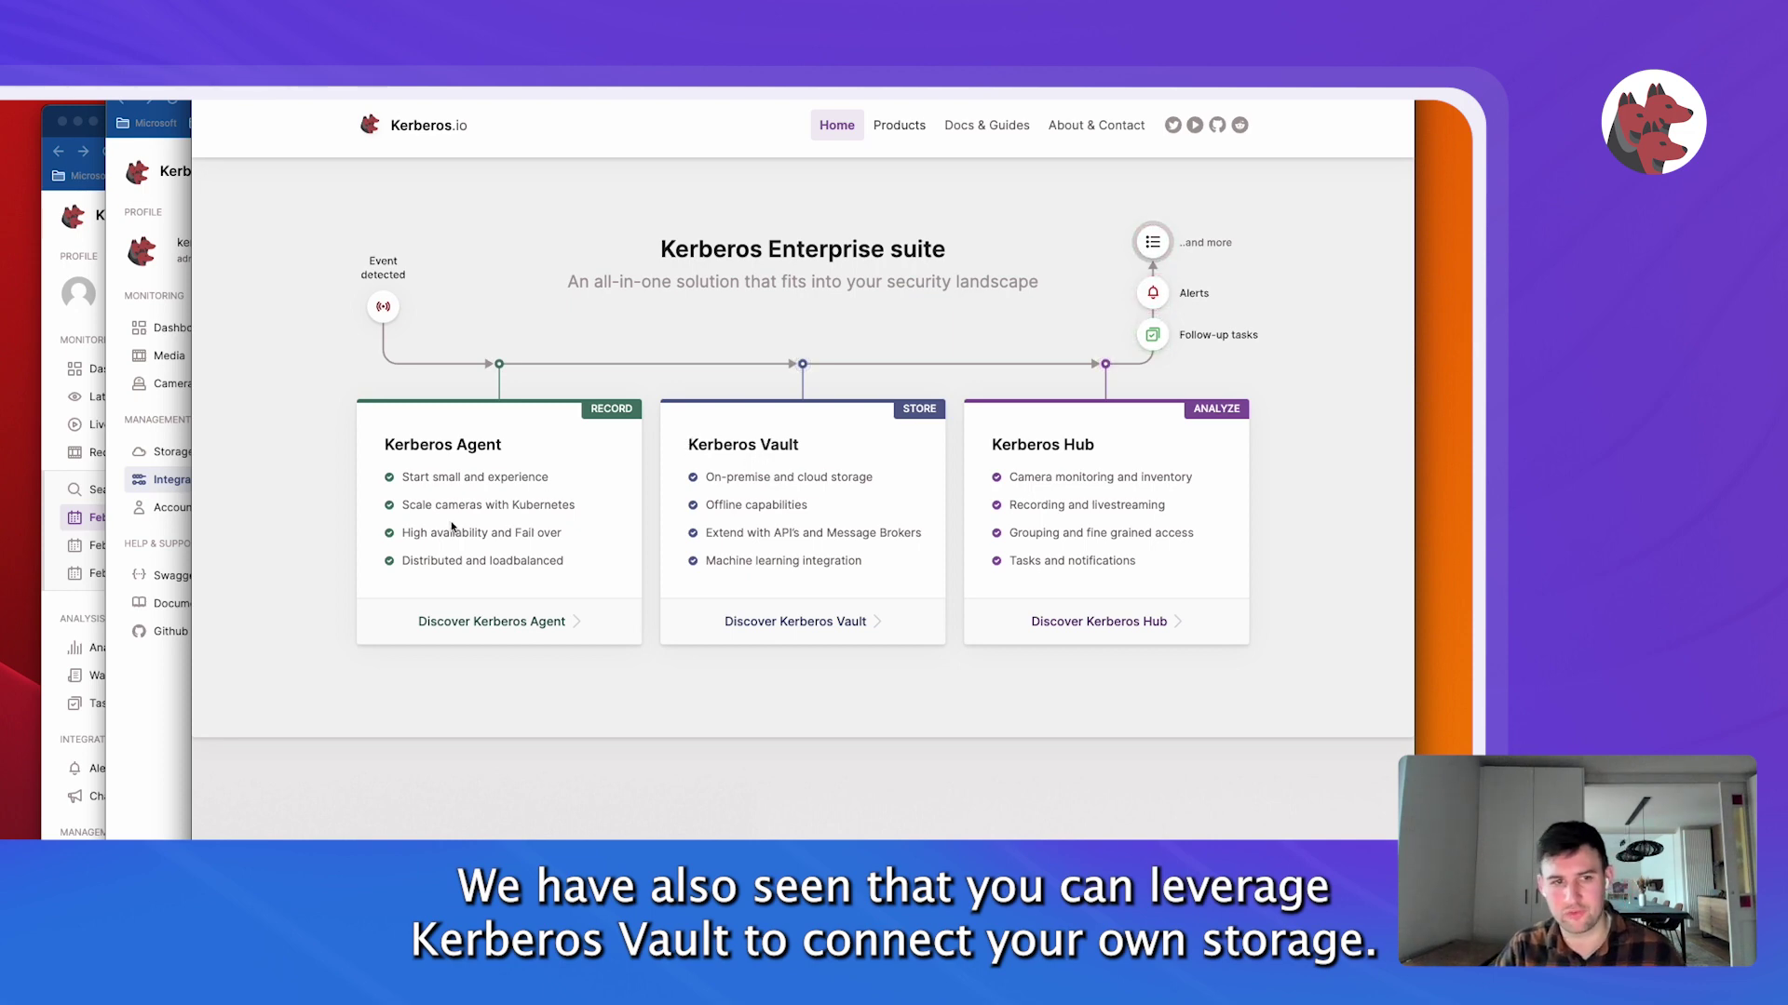
click(147, 330)
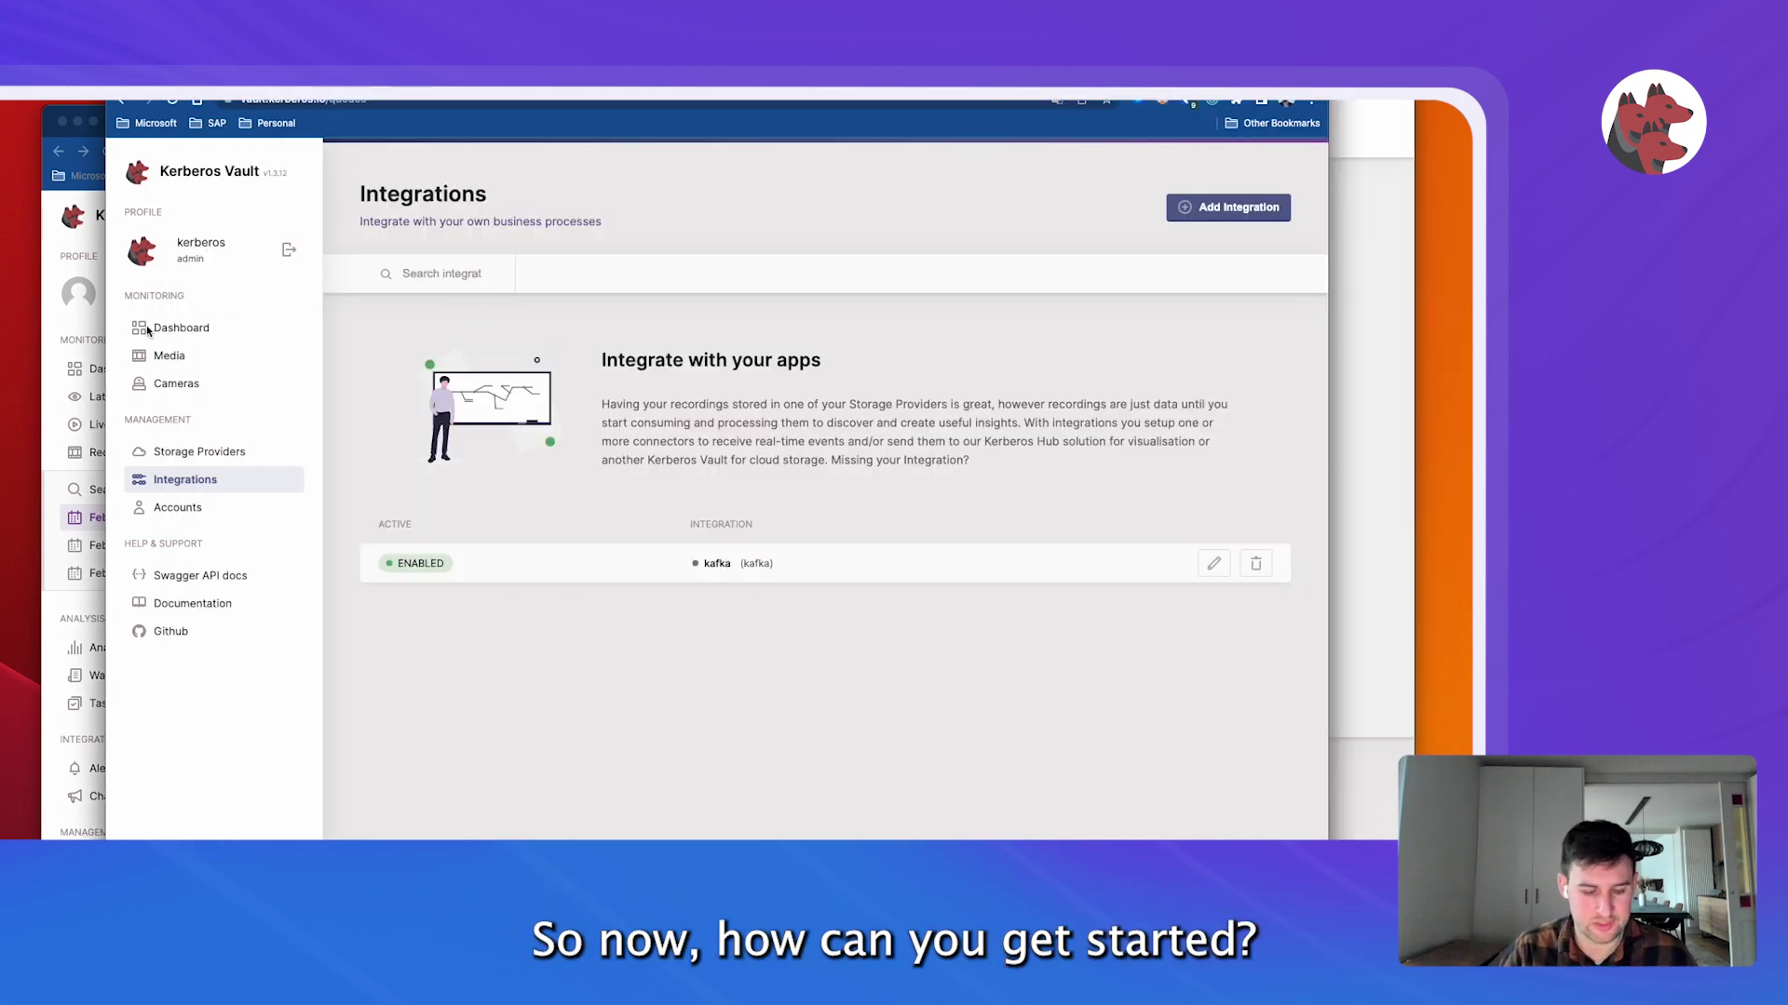
Load app.kerberos.io in a new Chrome tab and sign in to Kerberos Hub.
key(ctrl+t)
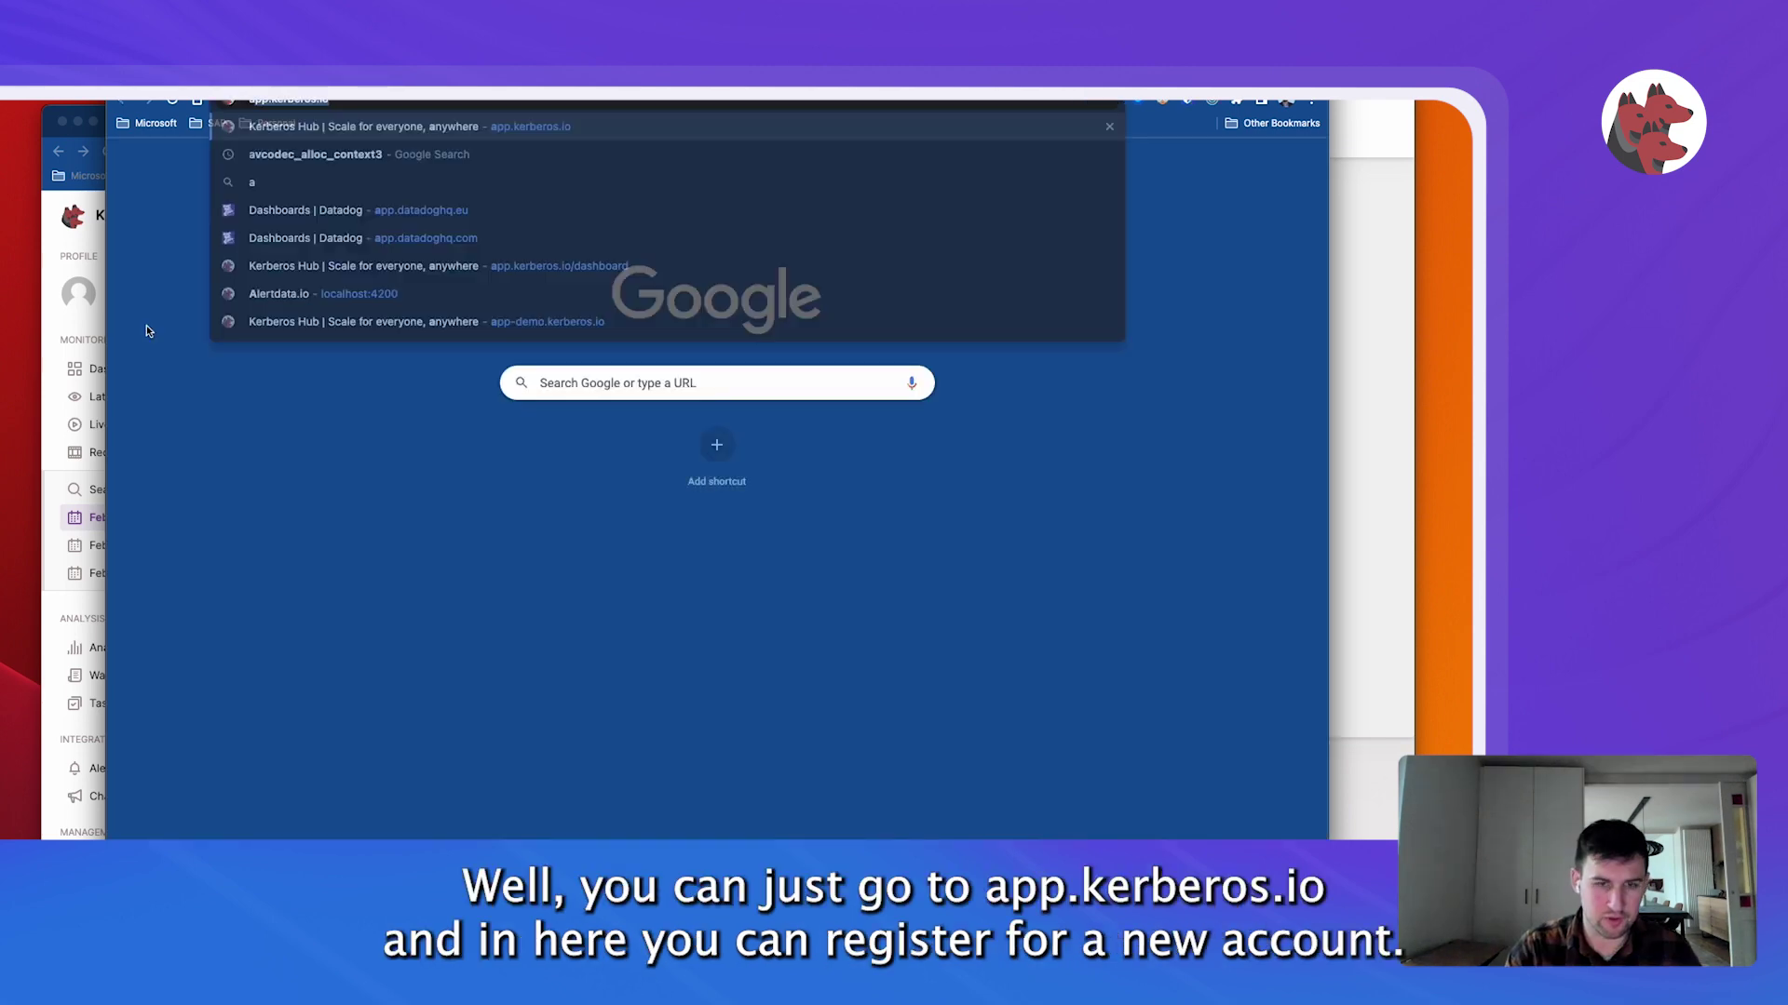
text(app.kerberos.io)
key(Return)
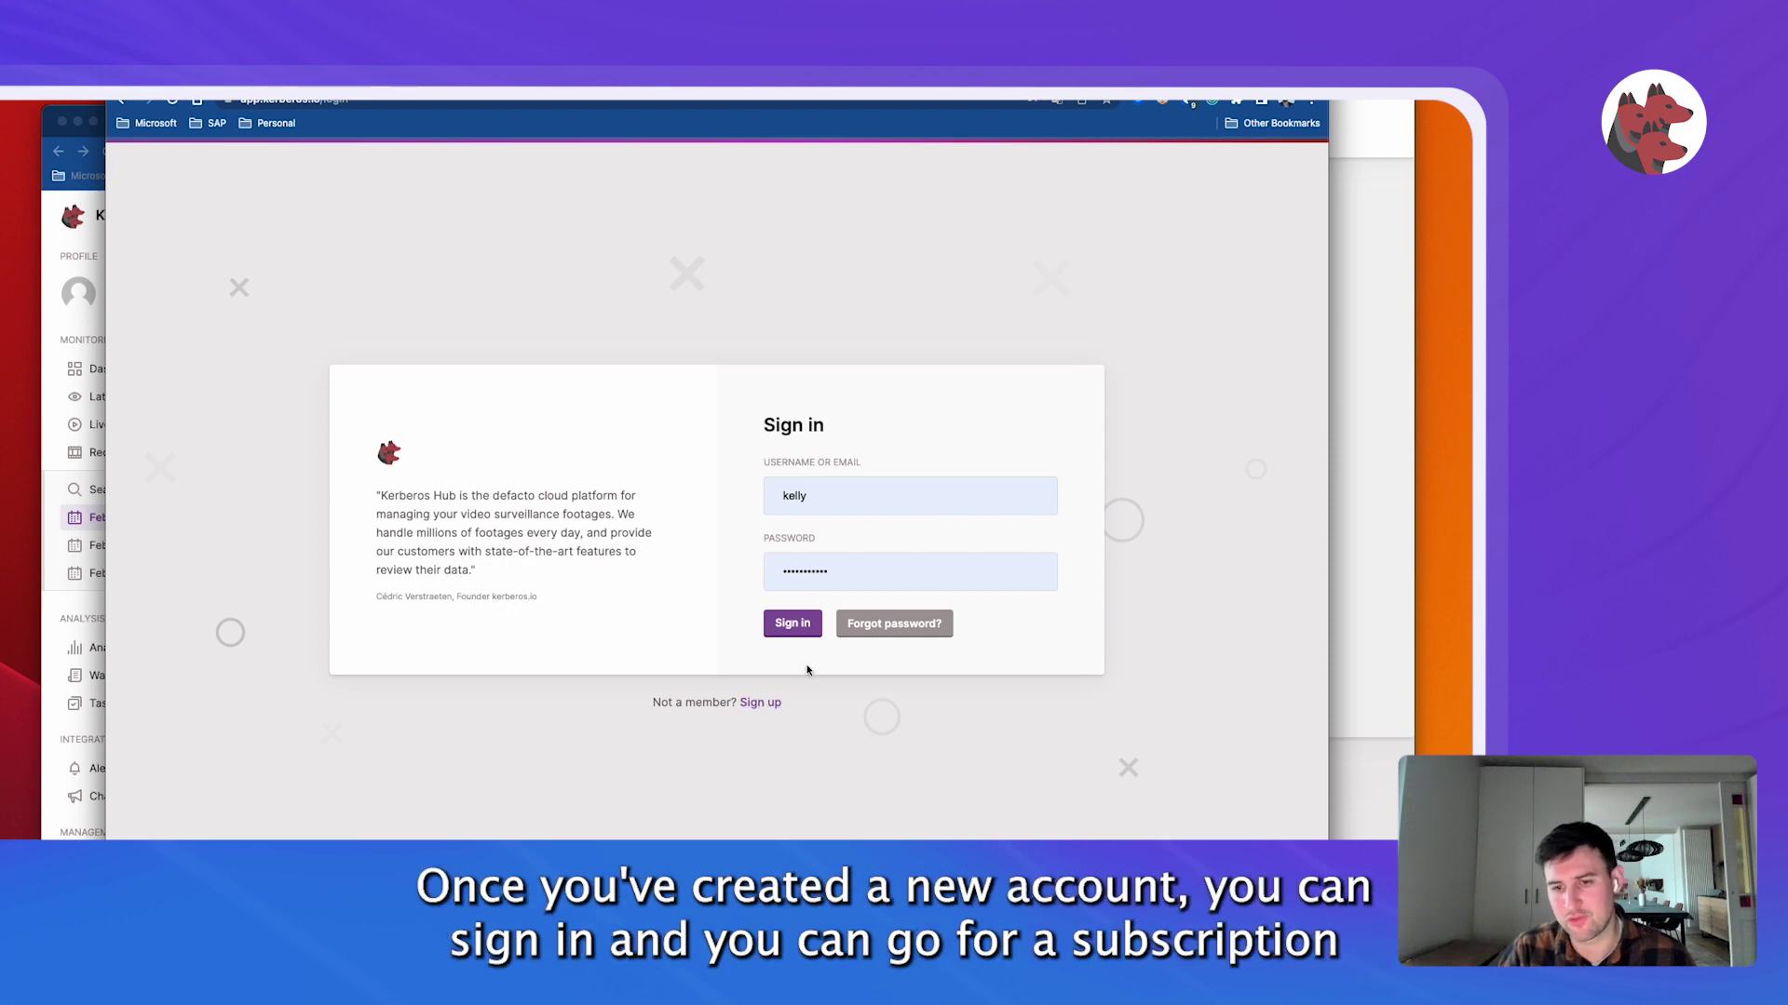
click(794, 625)
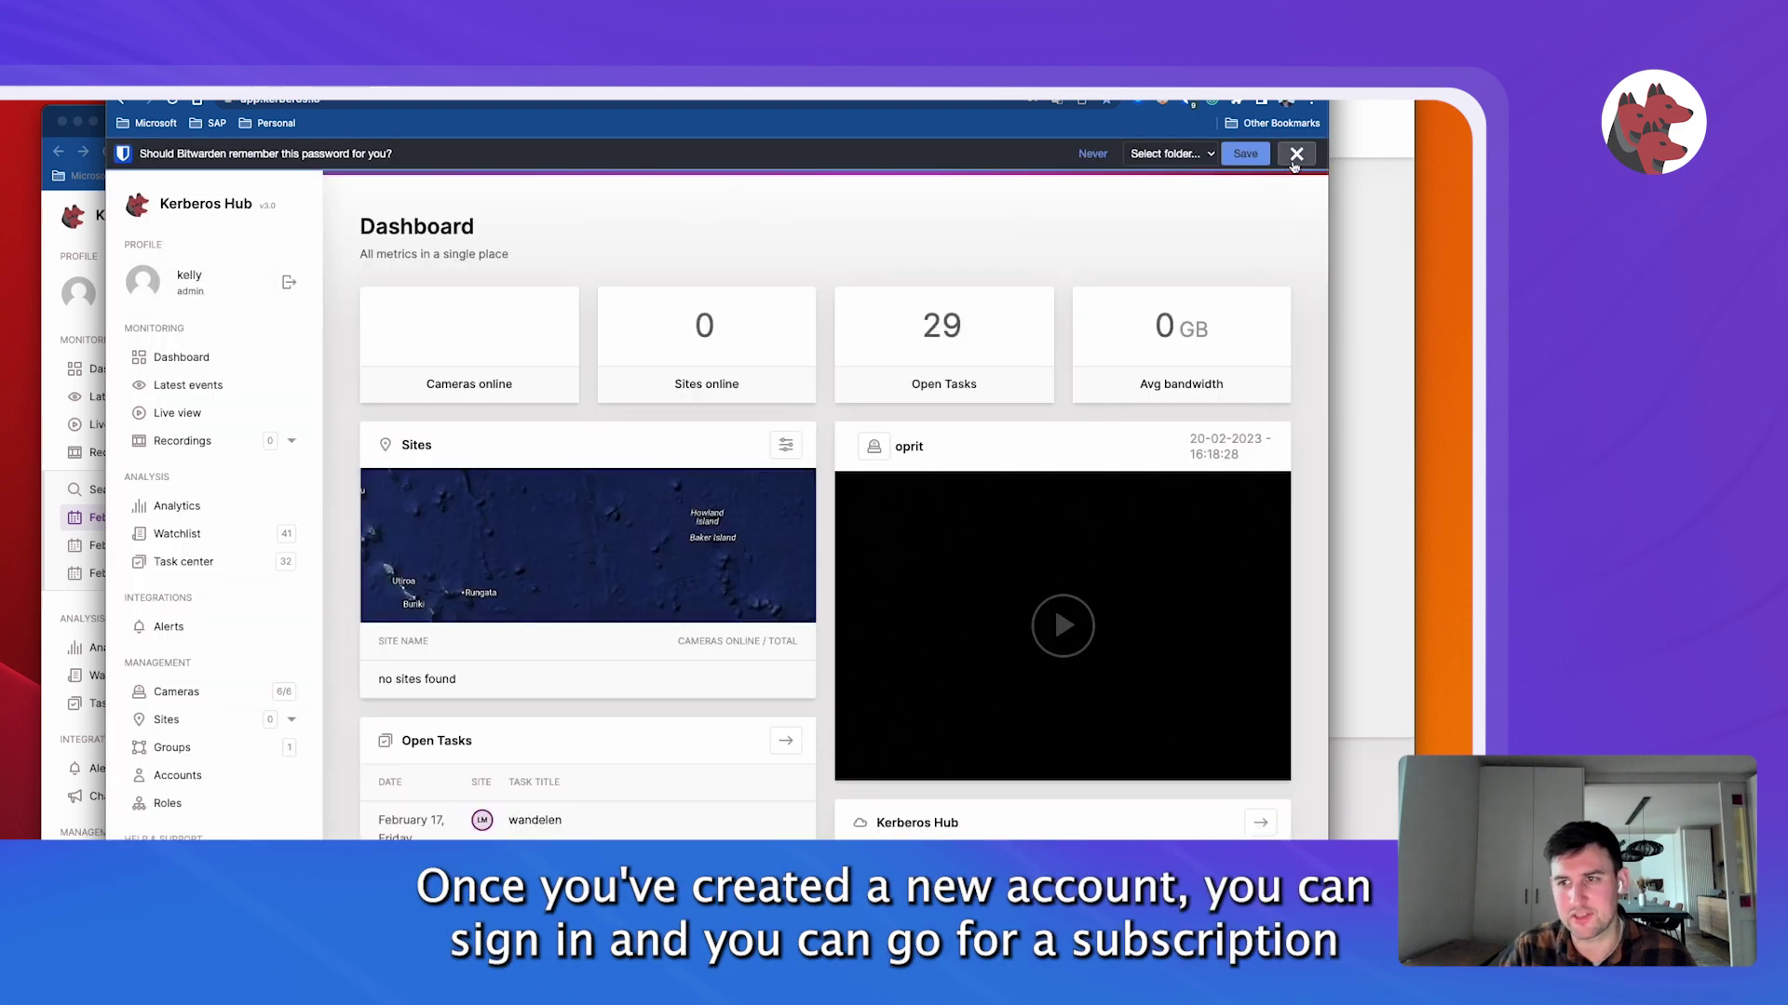
Dismiss the Bitwarden save-password bar and open the Cameras page listing six cameras.
click(1296, 153)
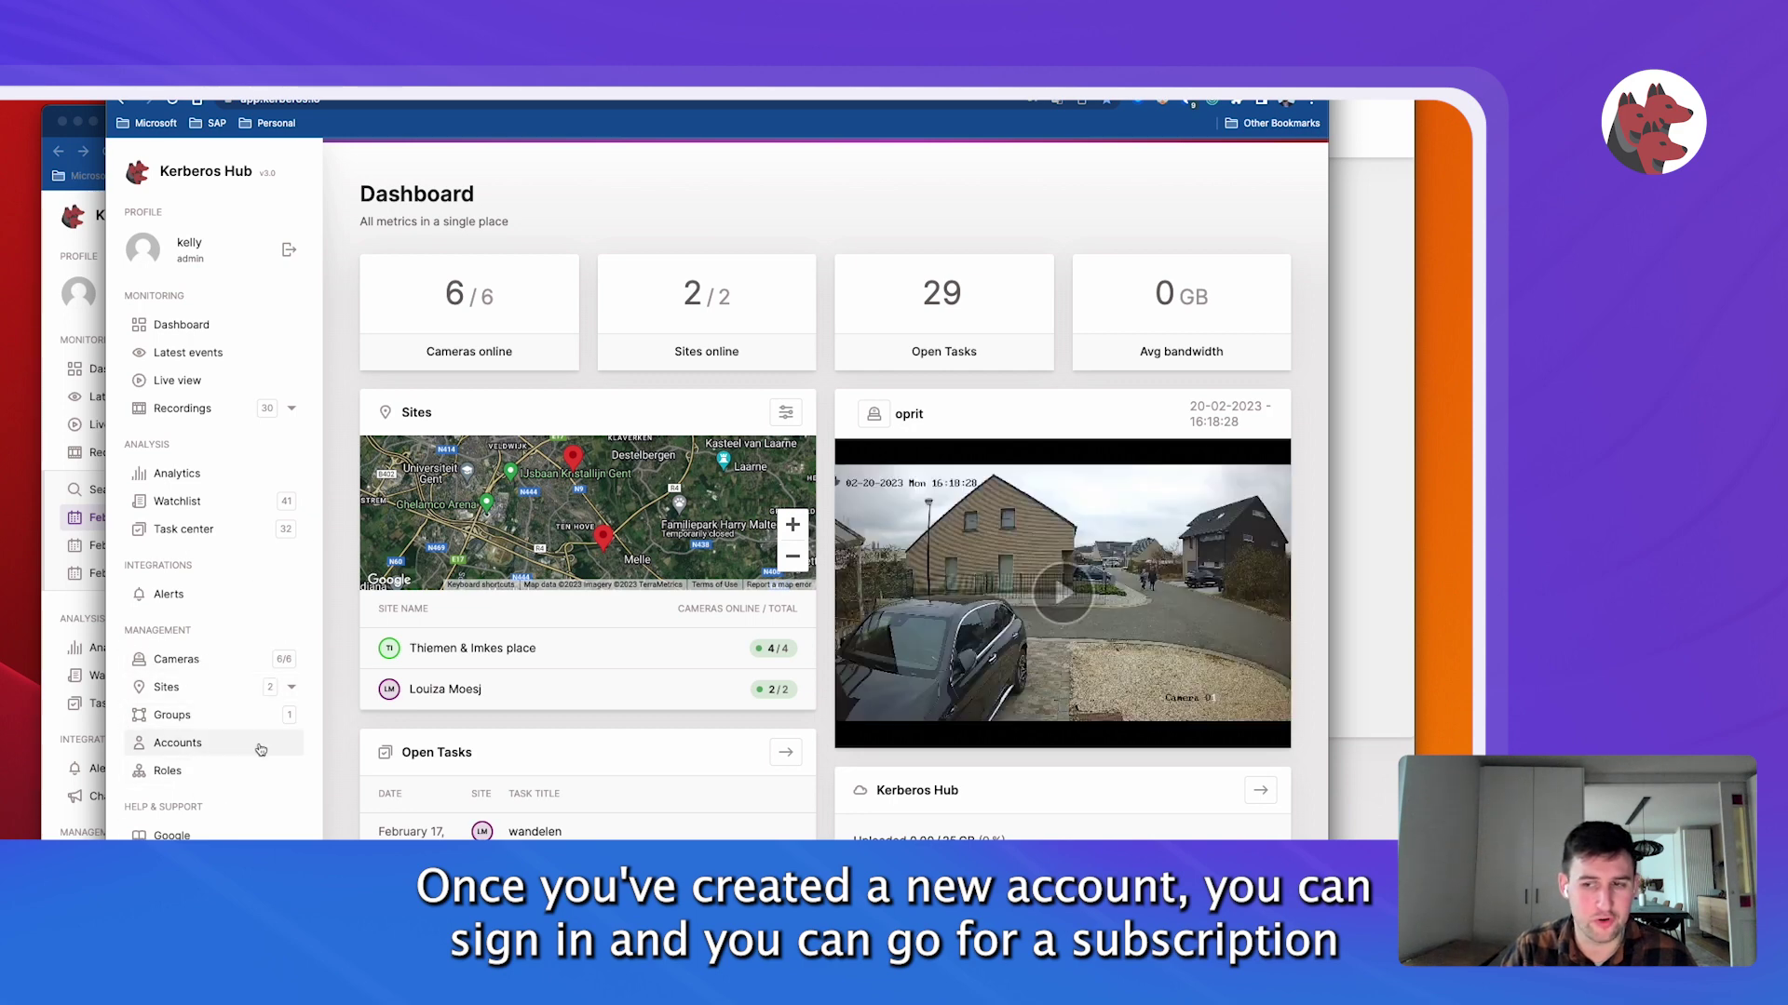
click(206, 666)
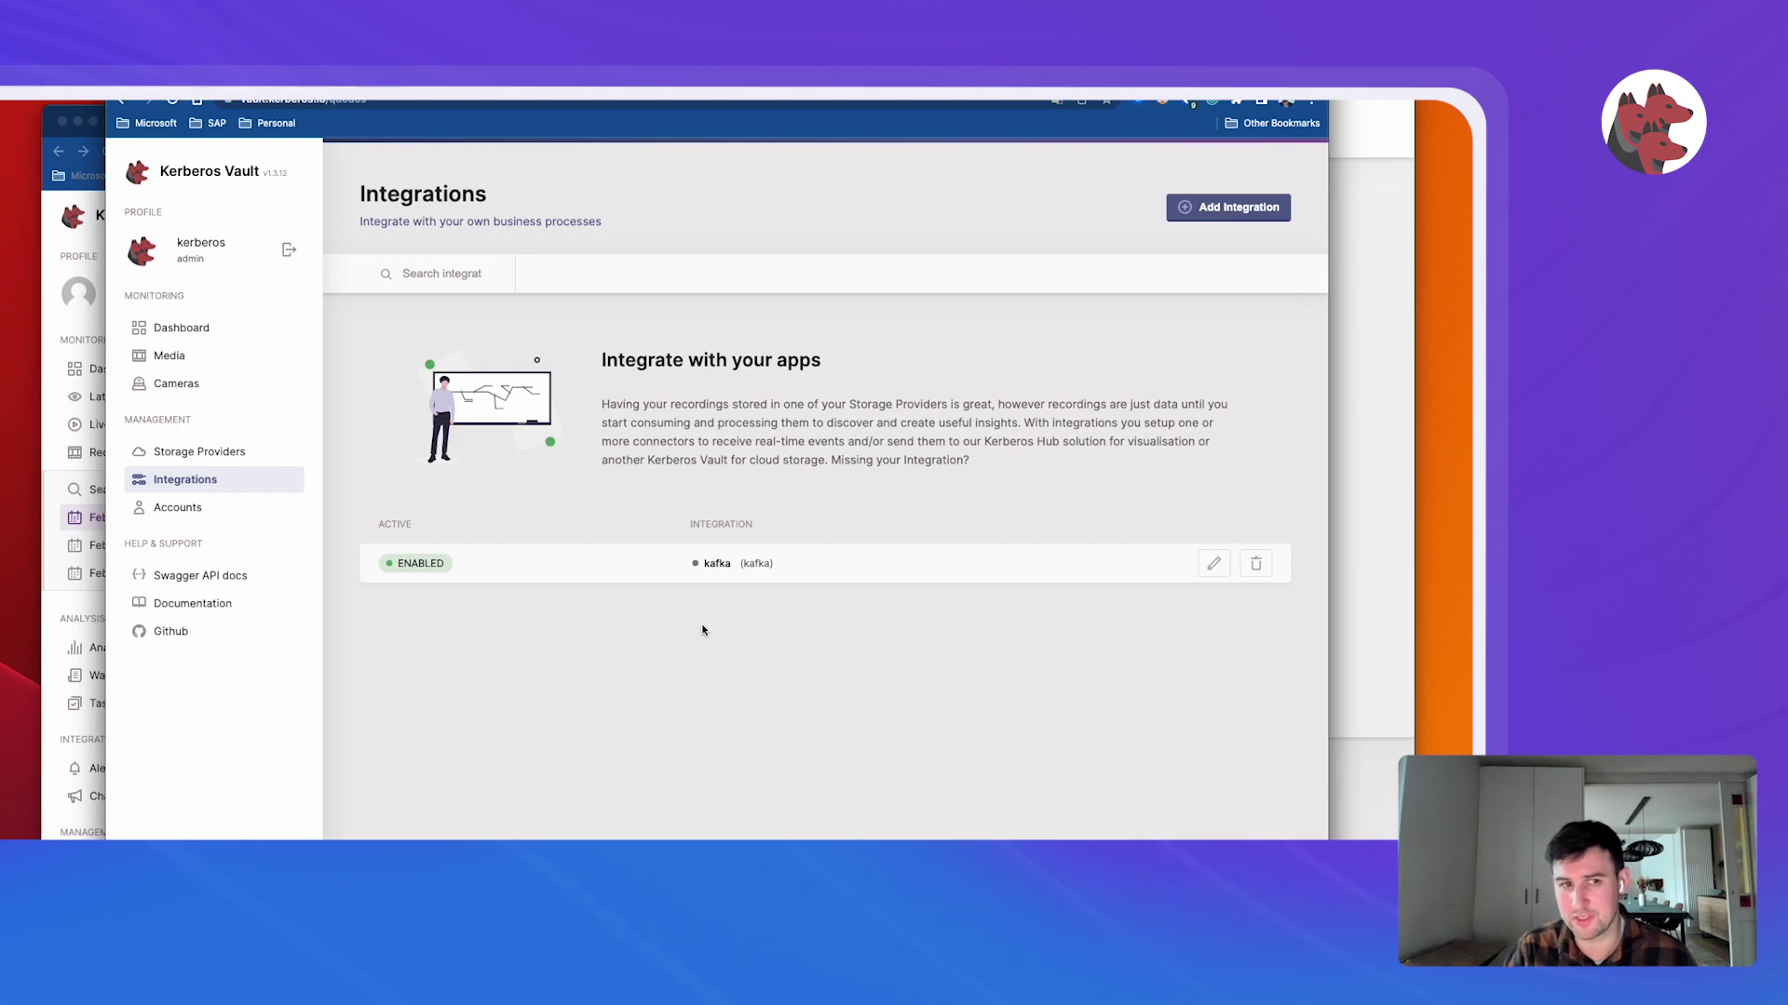
Bring forward the Kerberos Hub window showing February 20 store-entrance recordings.
click(86, 301)
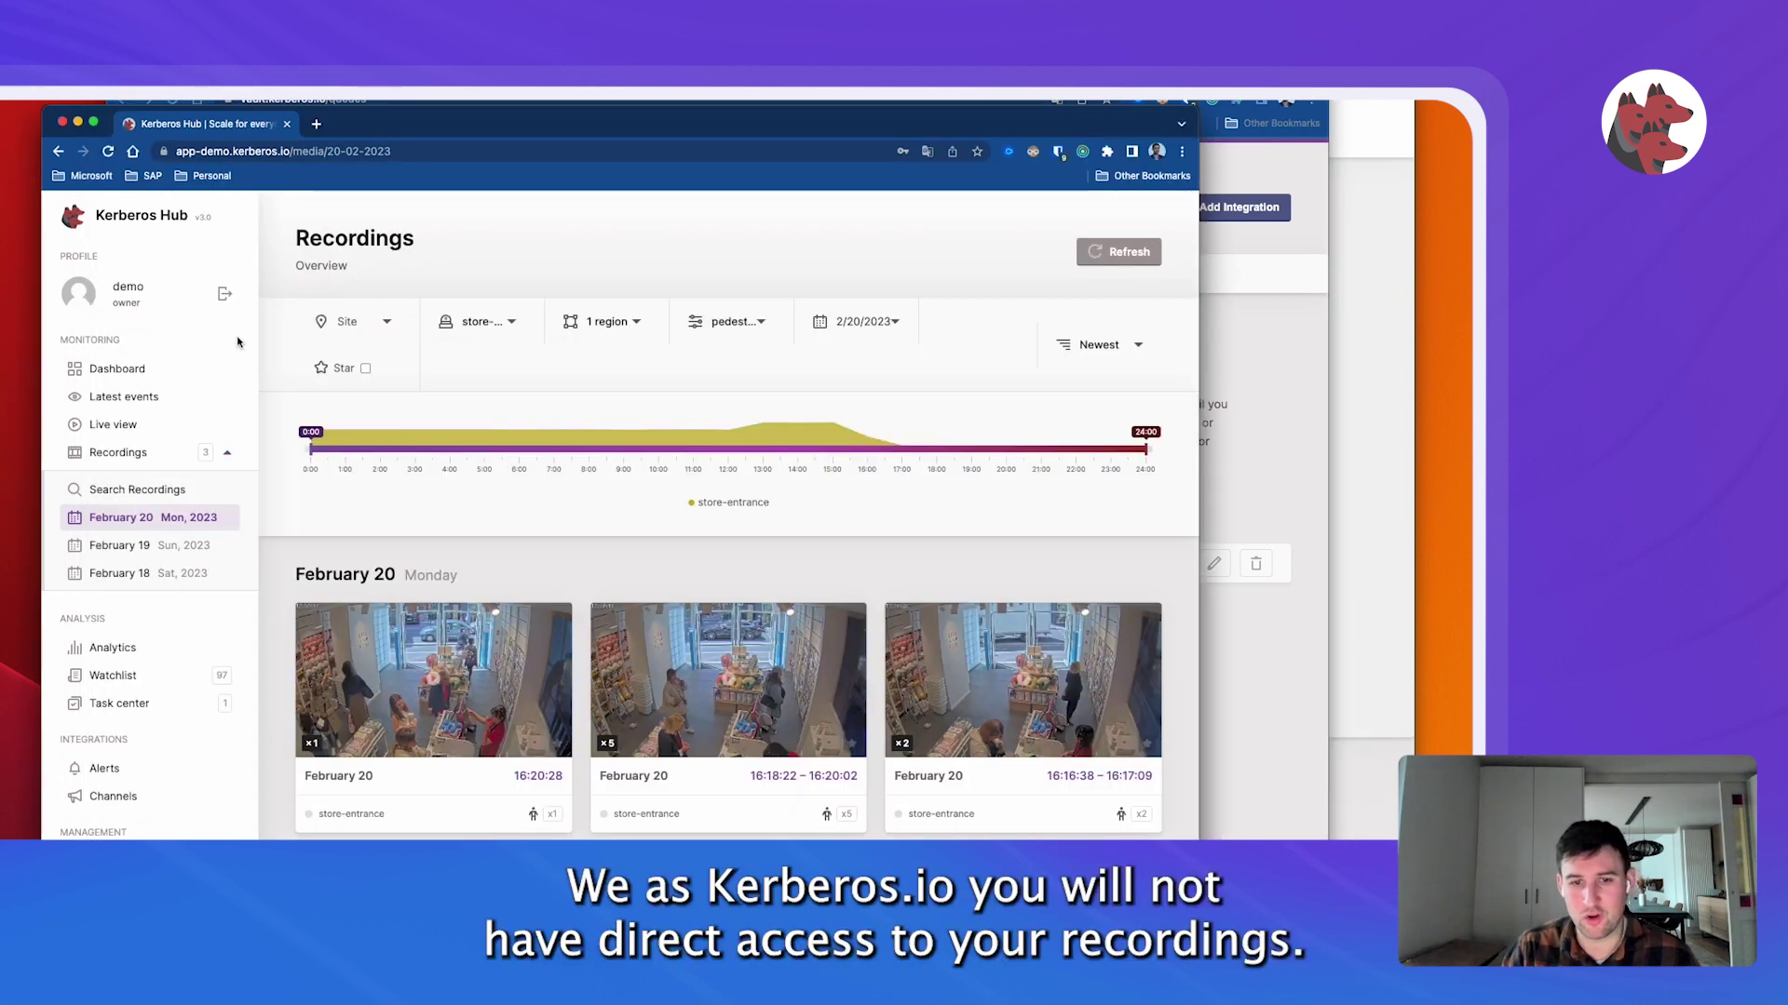